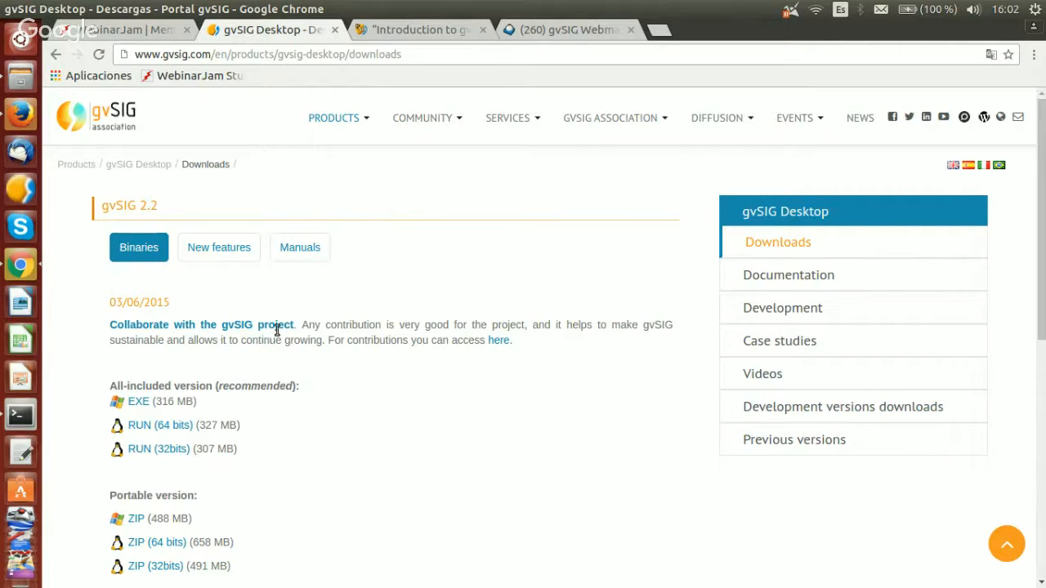
# Review the all-included and portable download options for gvSIG 2.2 on the downloads page.
pyautogui.scroll(-1, 237, 340)
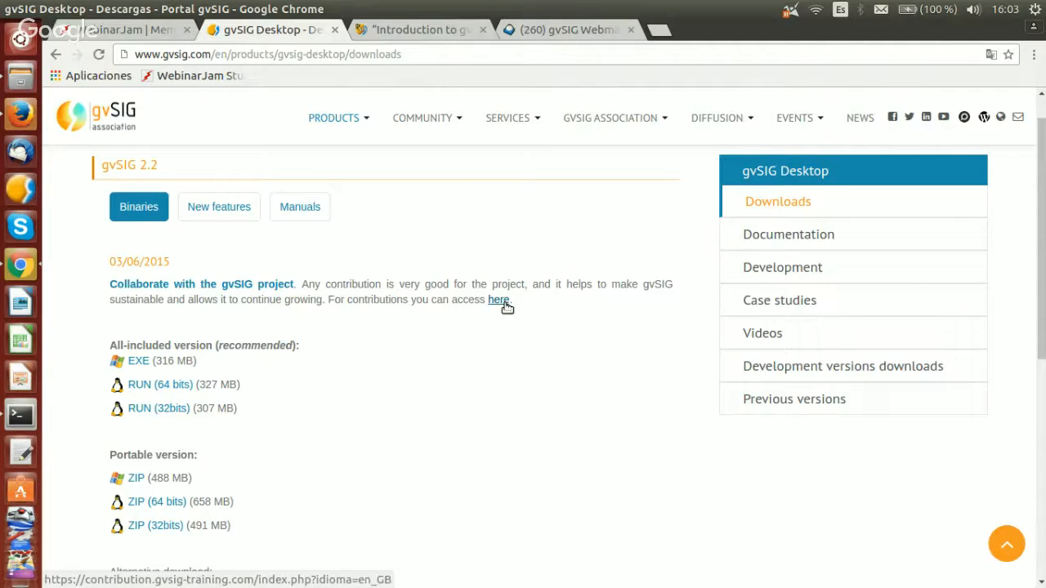
pyautogui.scroll(-2, 275, 303)
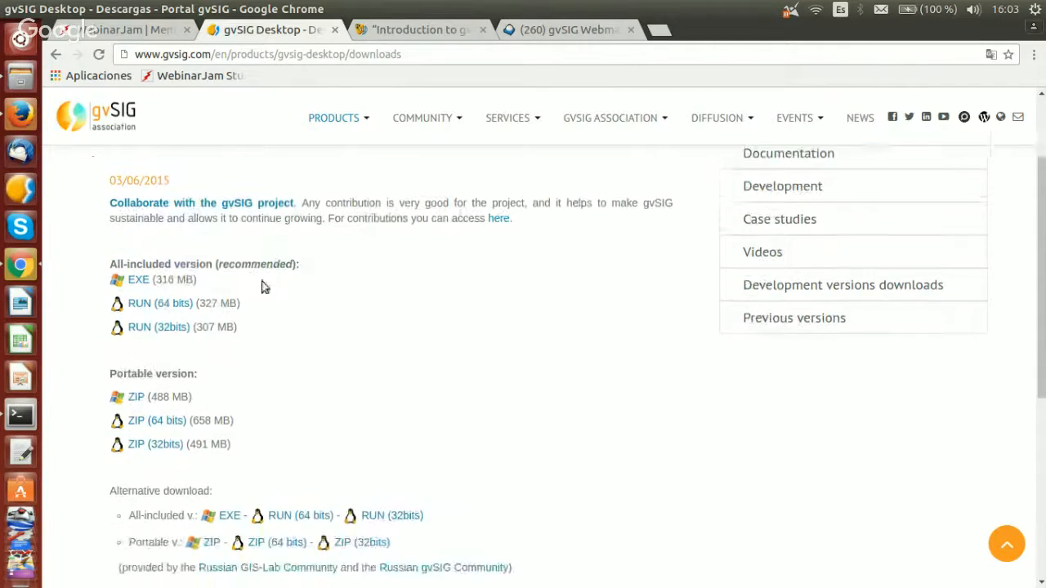
pyautogui.scroll(2, 184, 299)
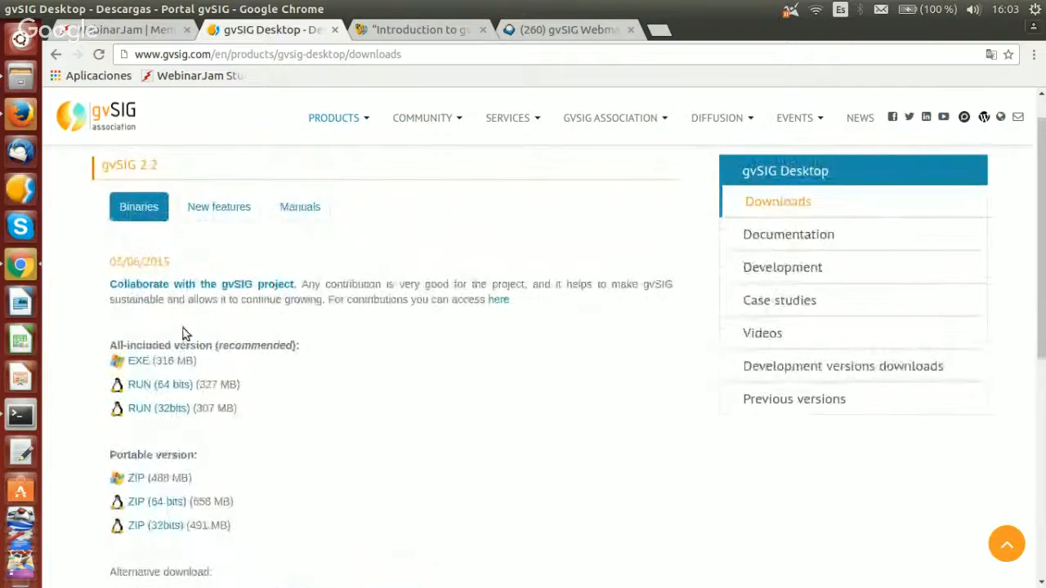
pyautogui.scroll(-1, 184, 334)
pyautogui.moveTo(110, 304); pyautogui.dragTo(218, 305)
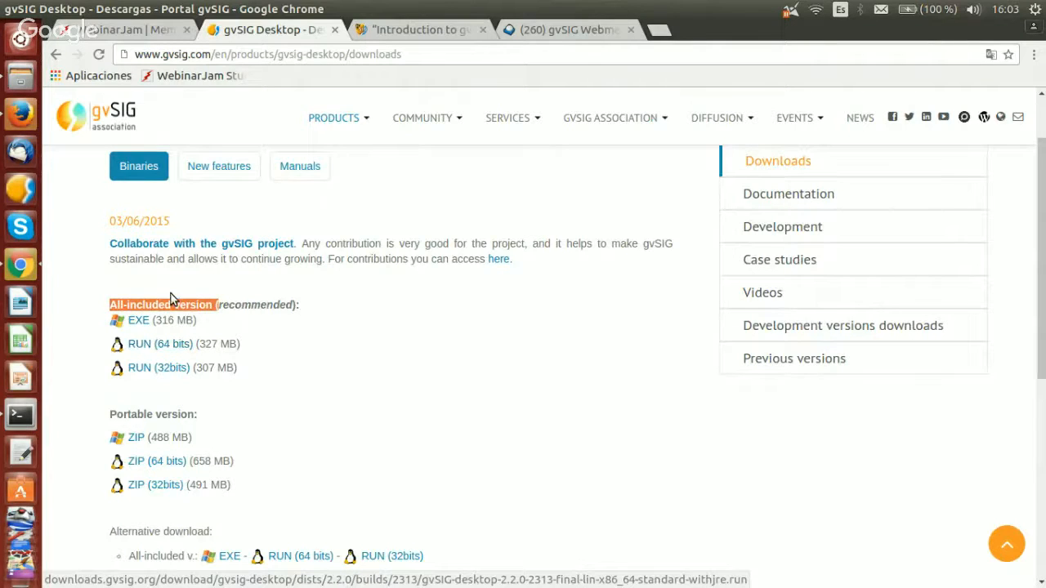
pyautogui.scroll(-1, 170, 302)
pyautogui.moveTo(110, 373); pyautogui.dragTo(173, 377)
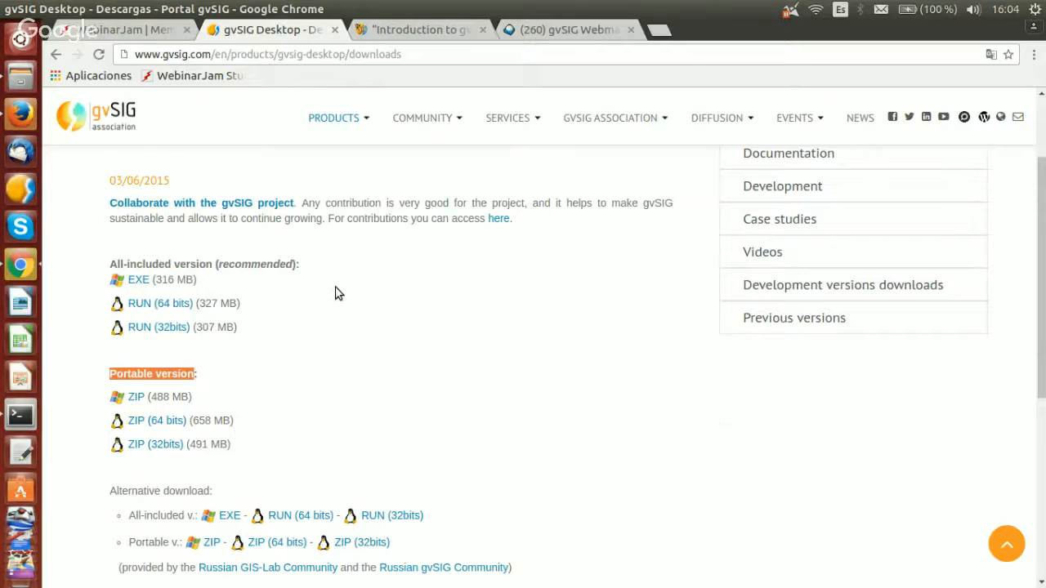
# Open the community mailing lists page and examine the lists for gvSIG users and developers.
pyautogui.scroll(3, 339, 293)
pyautogui.click(458, 121)
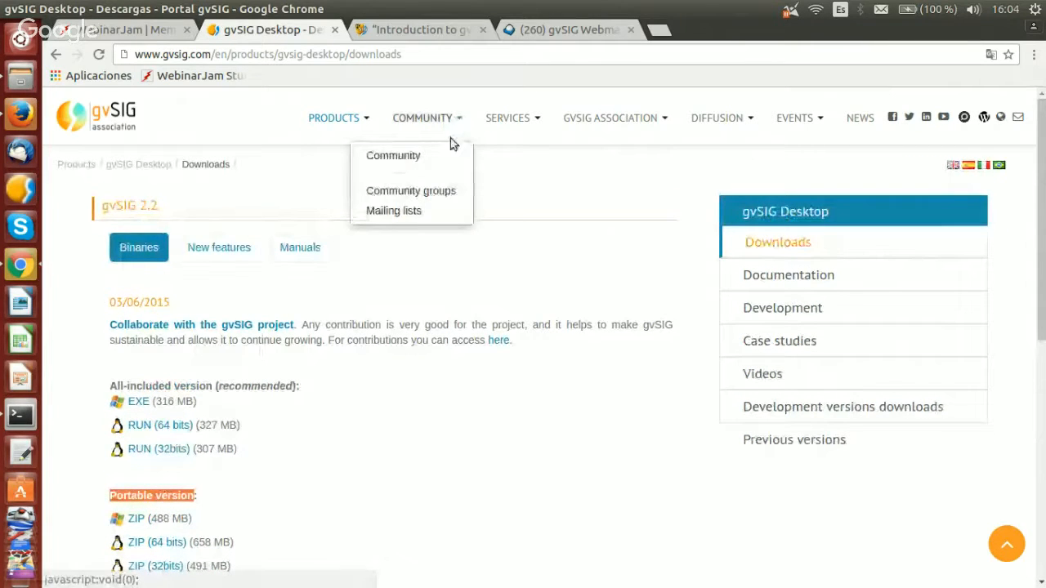
pyautogui.click(401, 210)
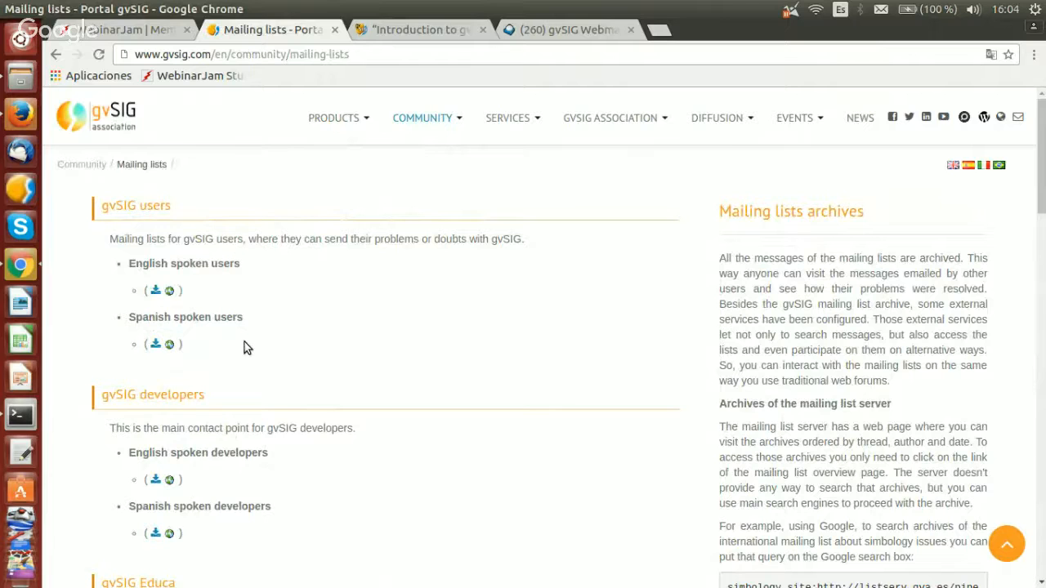
pyautogui.scroll(-2, 215, 303)
pyautogui.scroll(2, 185, 253)
# Switch to gvSIG Desktop and review the Folders and Language settings in the general preferences.
pyautogui.click(21, 416)
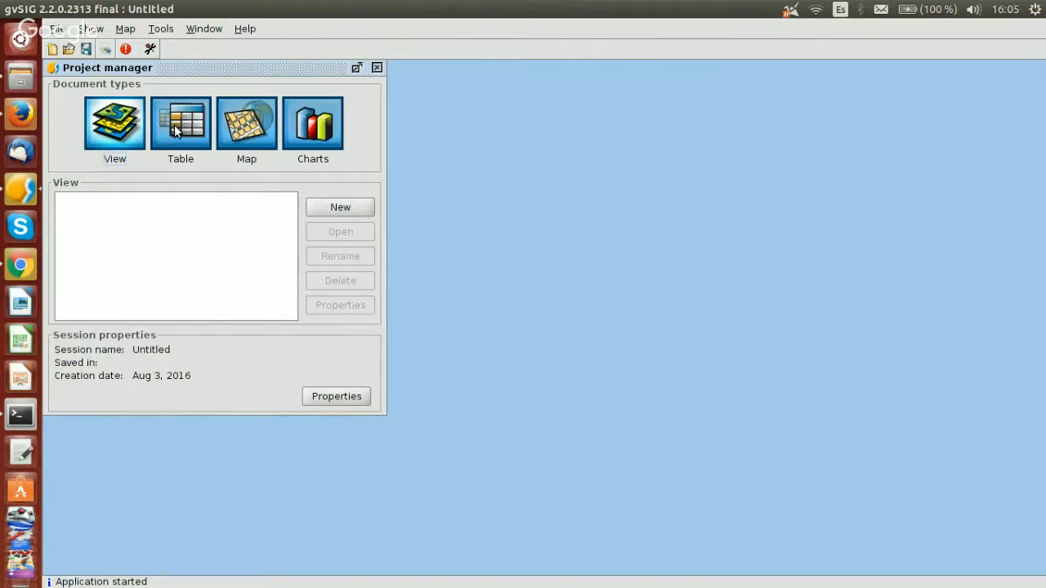
pyautogui.click(150, 50)
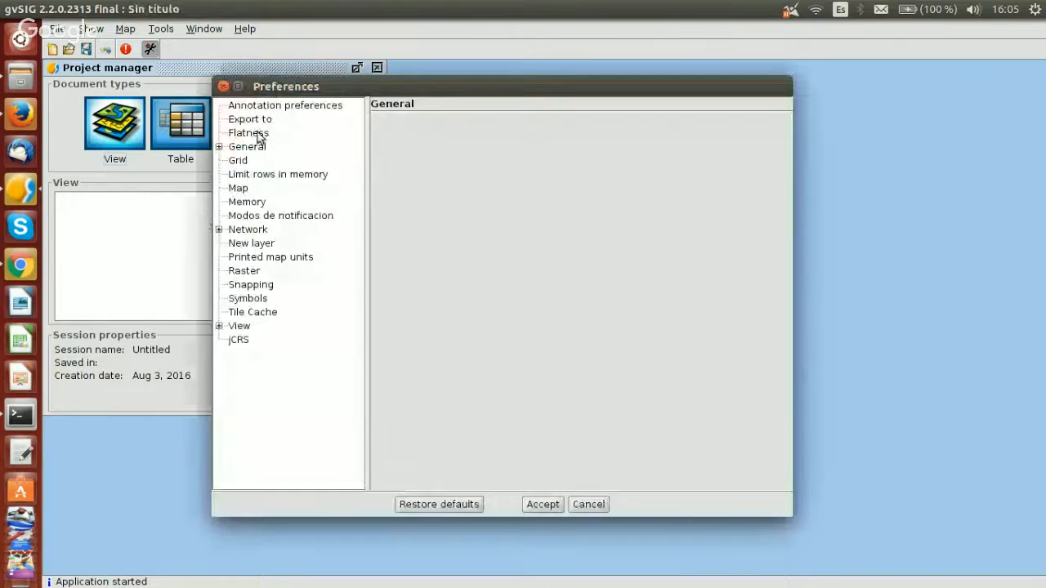
pyautogui.click(218, 147)
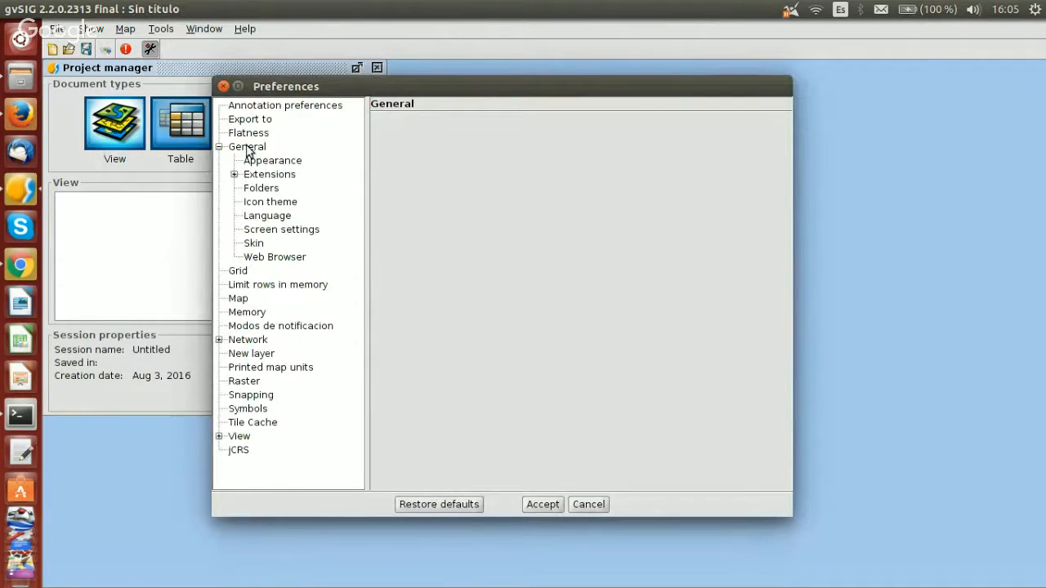
pyautogui.click(263, 191)
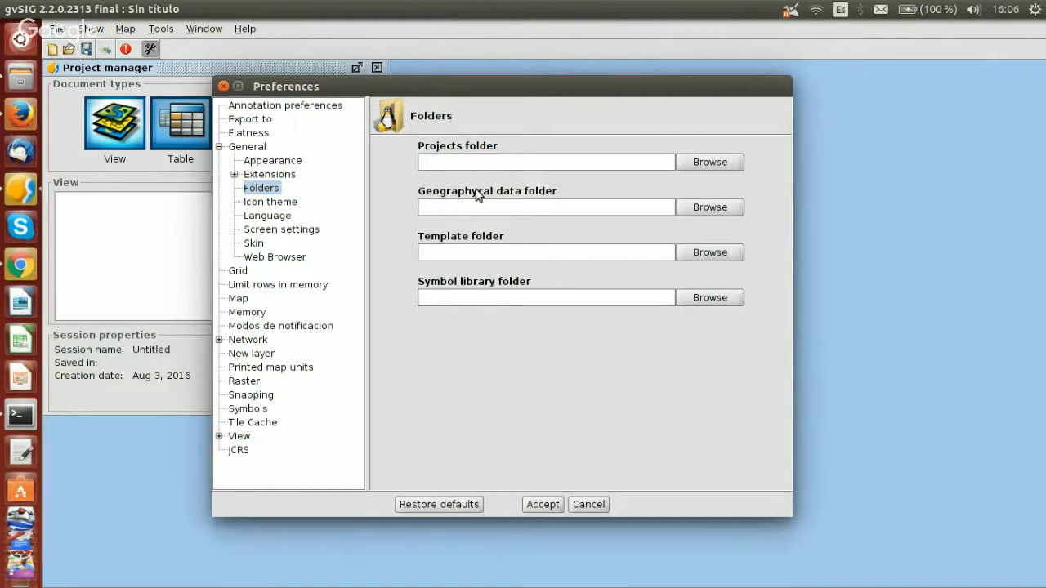
pyautogui.click(265, 217)
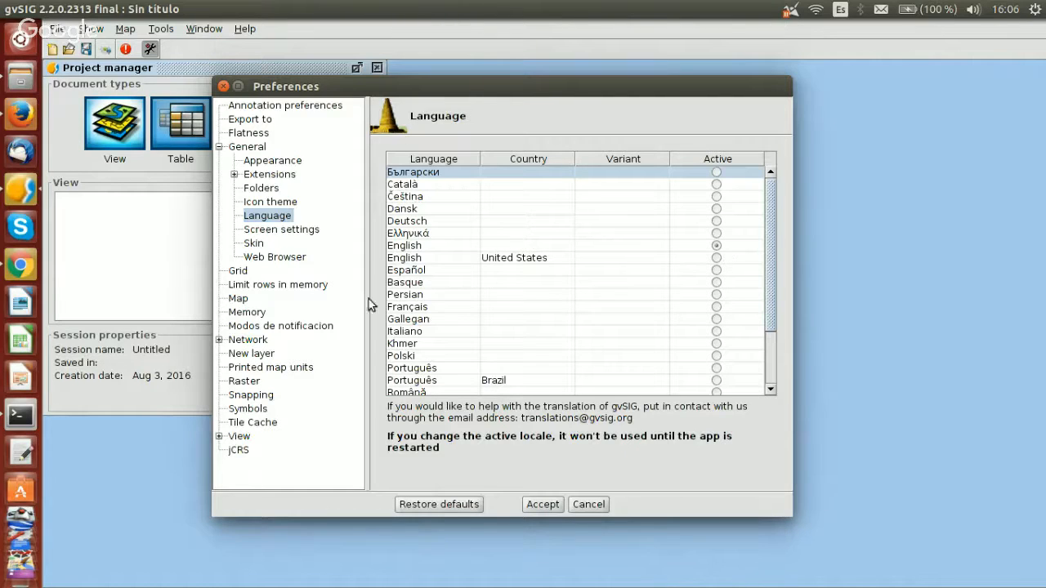
# Test the network connection and review the Firewall/Proxy and View preferences, leaving the preferences without saving.
pyautogui.click(218, 339)
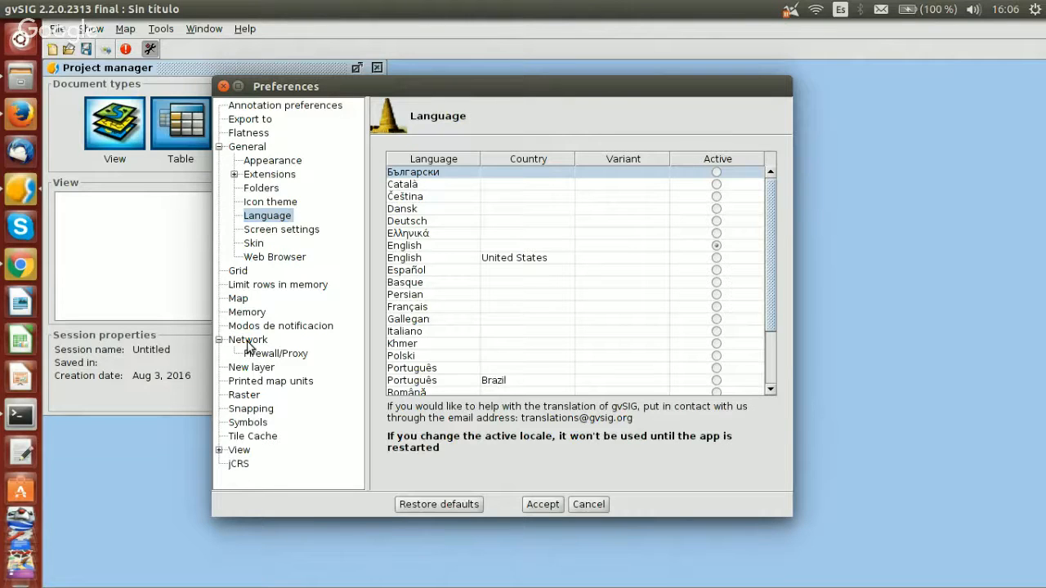
pyautogui.click(250, 341)
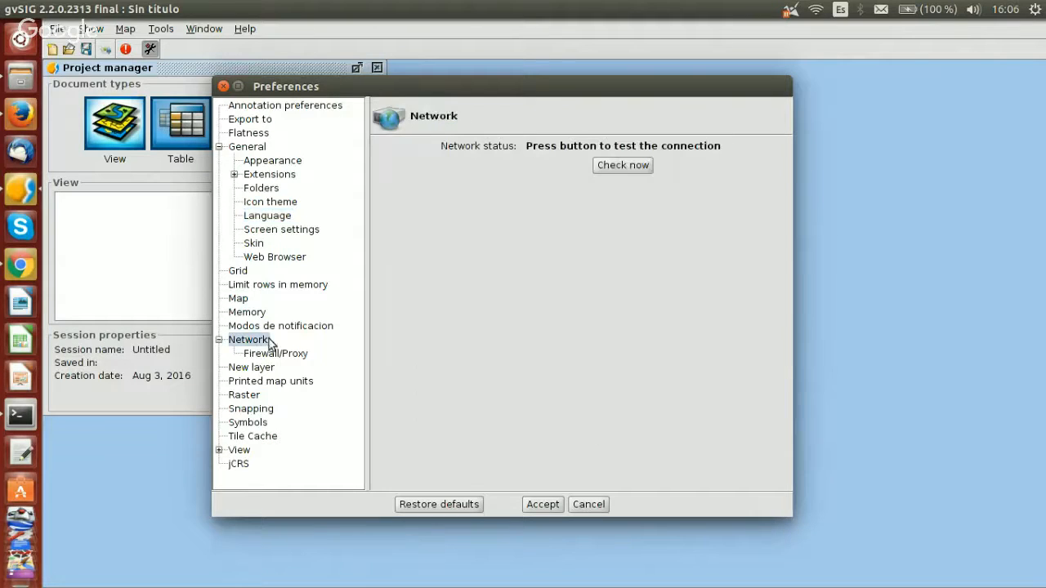
pyautogui.click(618, 167)
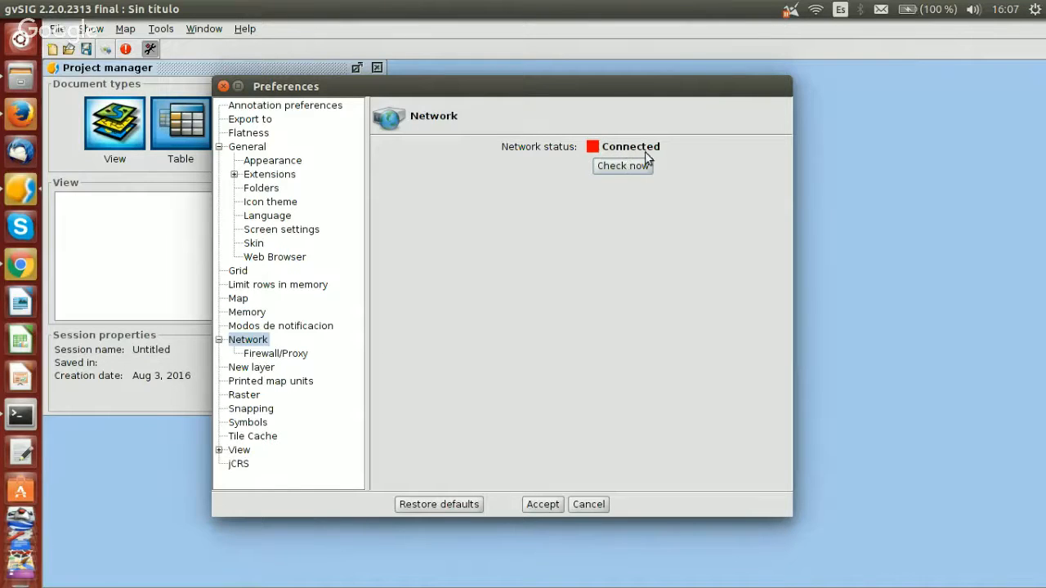
pyautogui.click(285, 359)
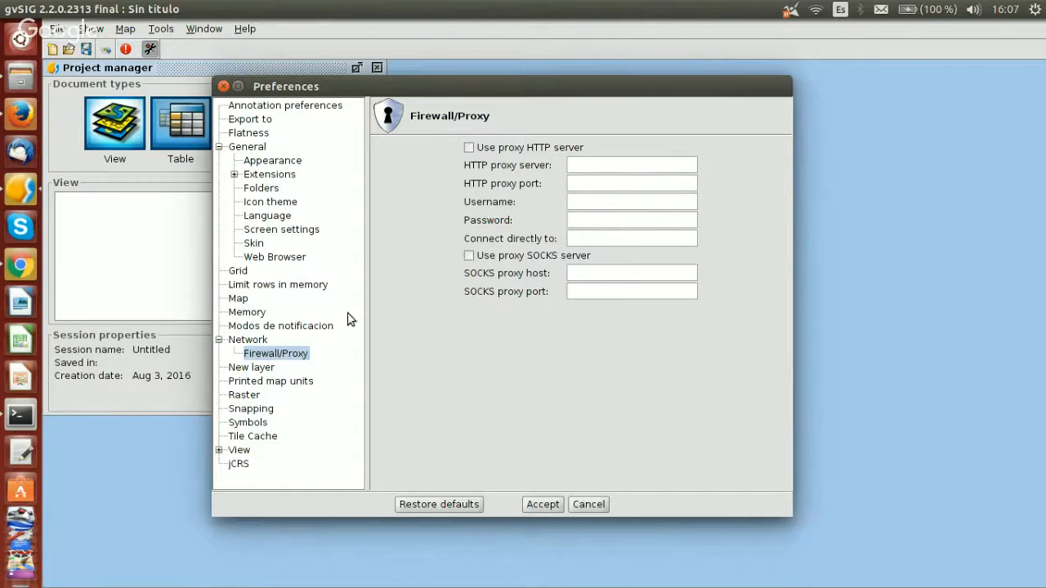
pyautogui.click(238, 451)
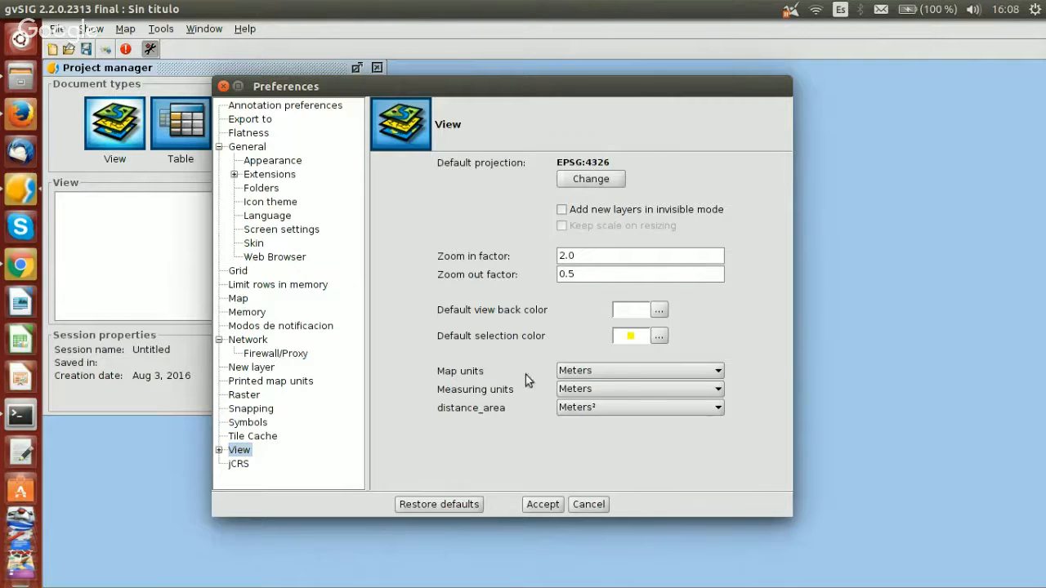
pyautogui.click(598, 498)
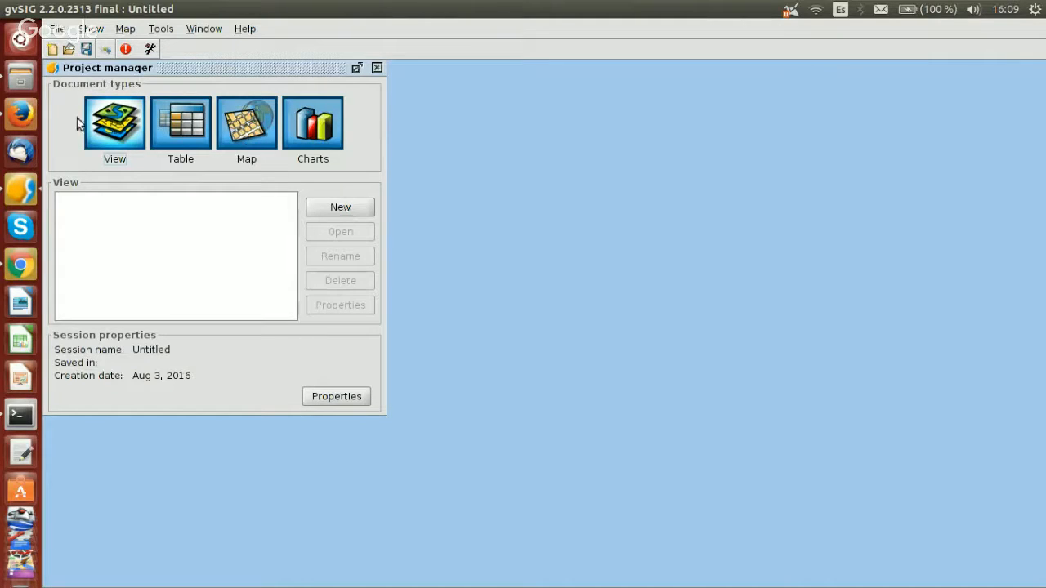
# Create a new view in a maximized window and name it Japan in its properties.
pyautogui.click(344, 209)
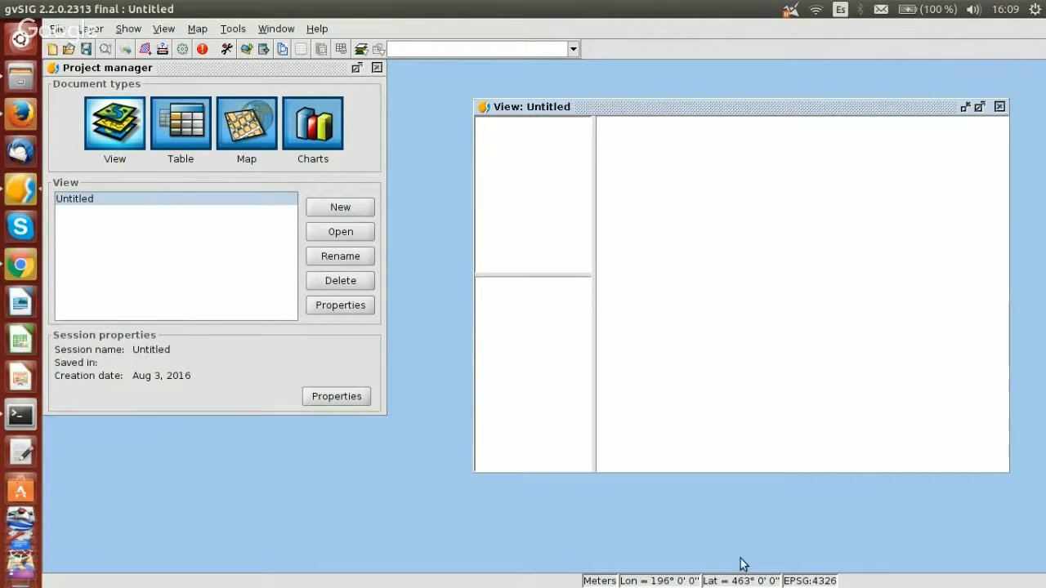
pyautogui.doubleClick(755, 104)
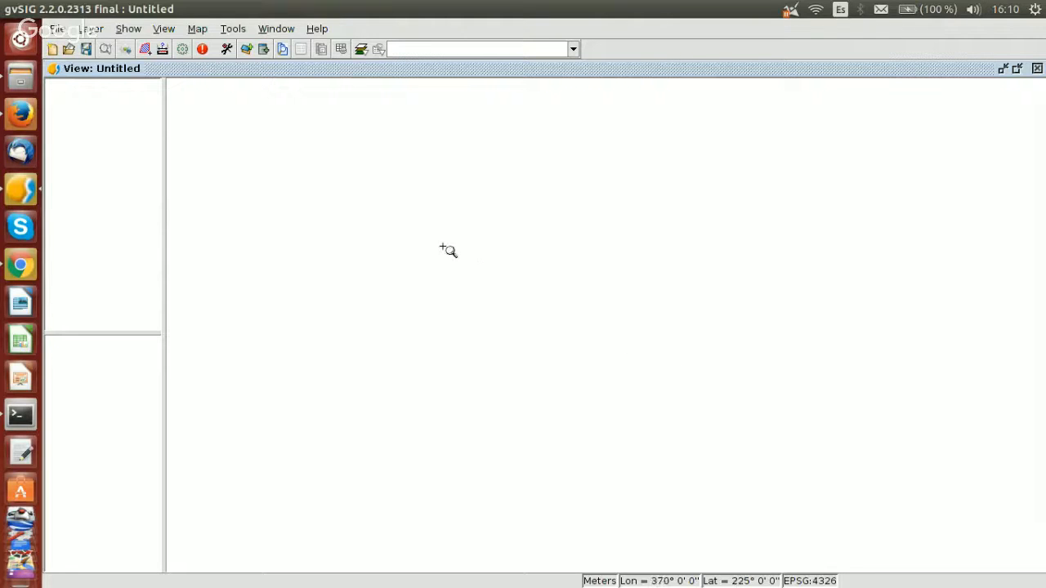
pyautogui.click(164, 34)
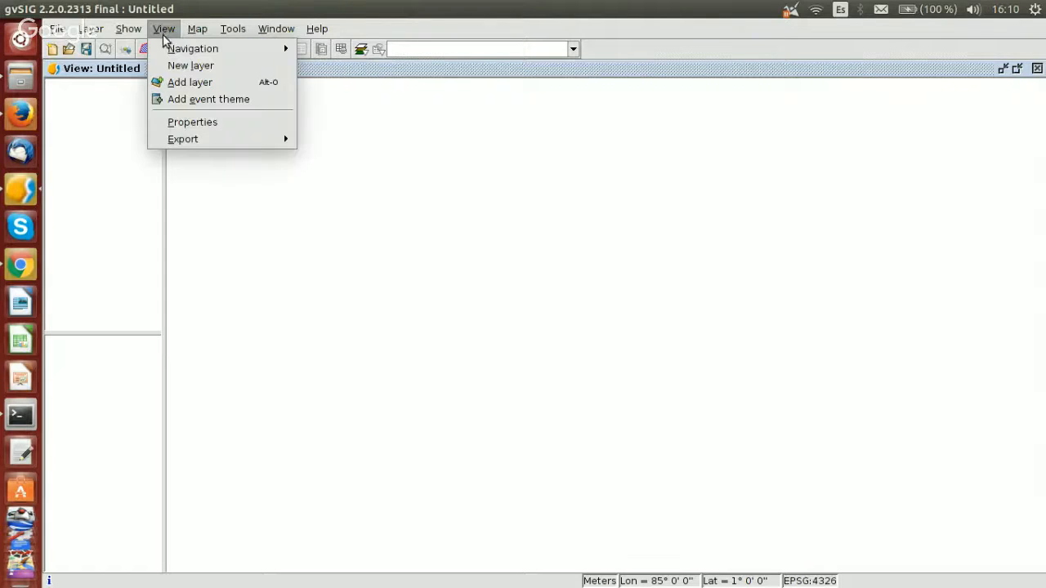
pyautogui.click(189, 123)
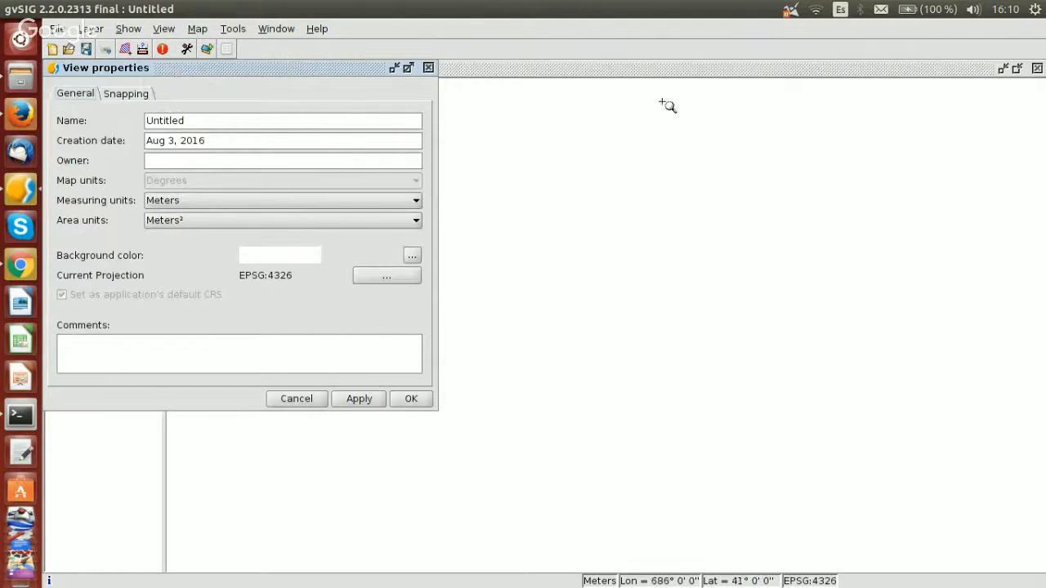
pyautogui.moveTo(210, 120); pyautogui.dragTo(145, 121)
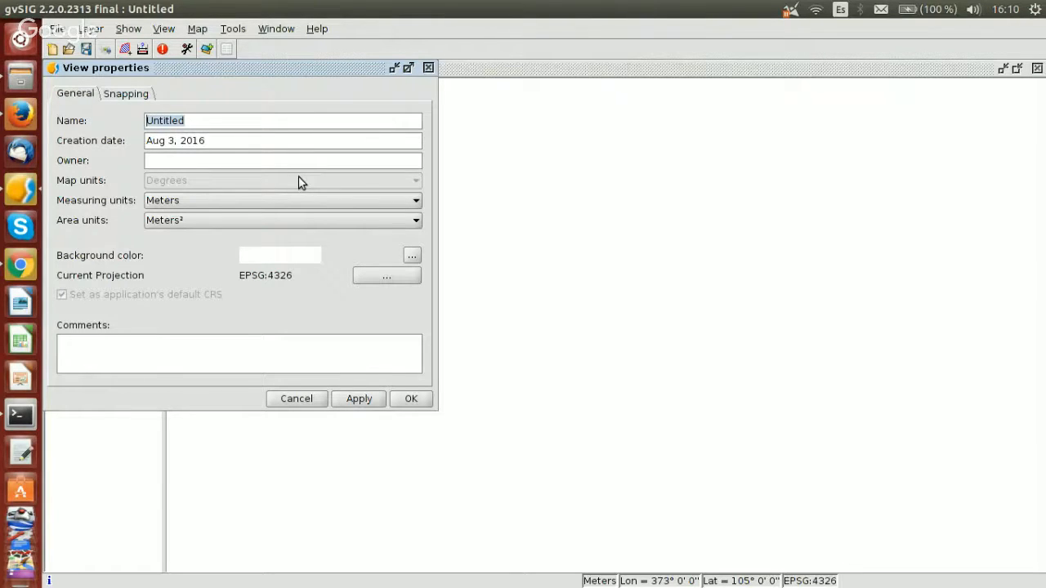
pyautogui.write('Japan')
# Set the view's projection to EPSG:32654 (WGS 84 / UTM zone 54N), finding it by code, and accept the view properties.
pyautogui.click(388, 276)
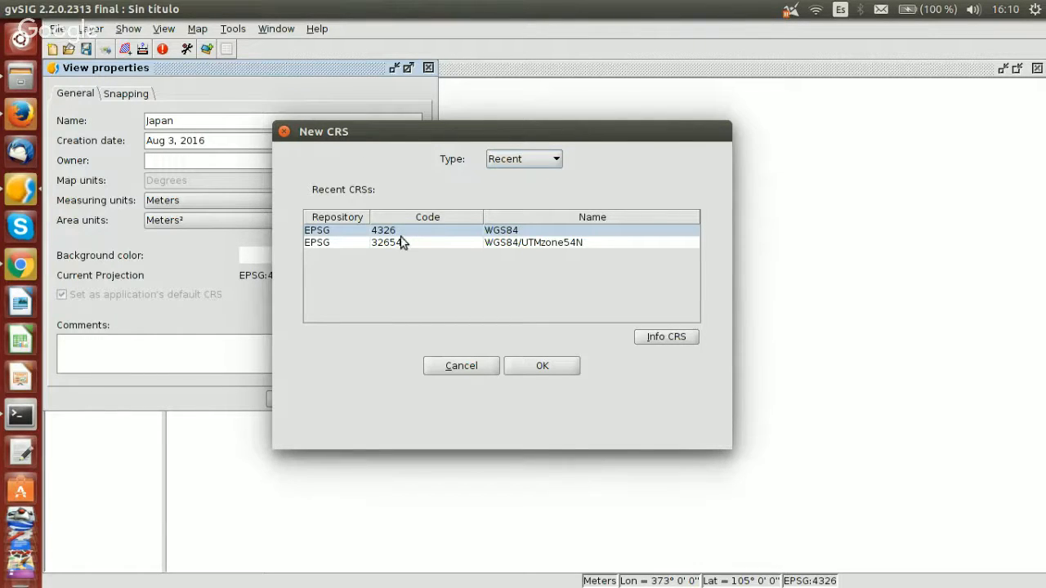
pyautogui.click(524, 159)
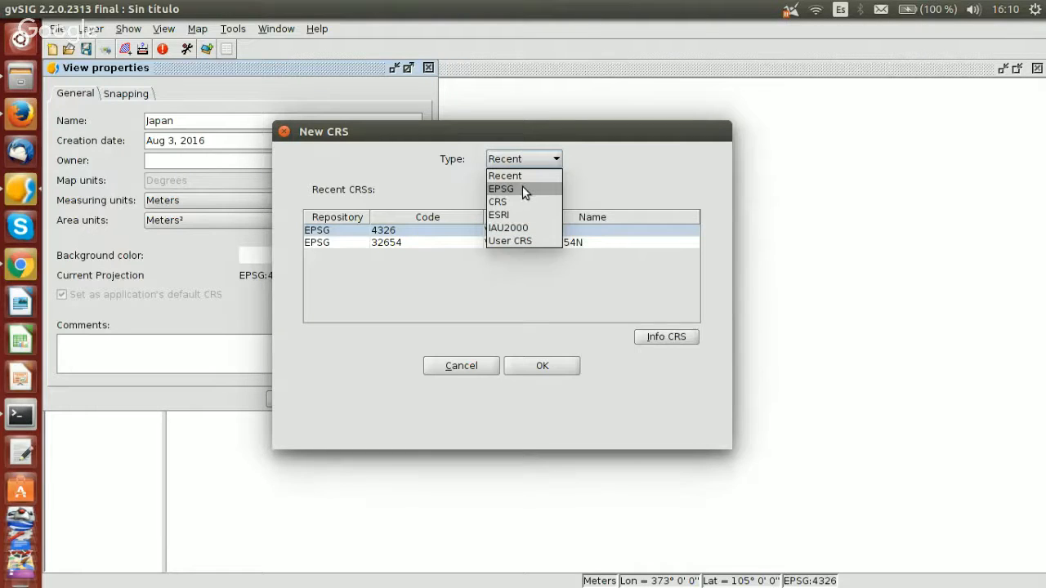
pyautogui.click(523, 188)
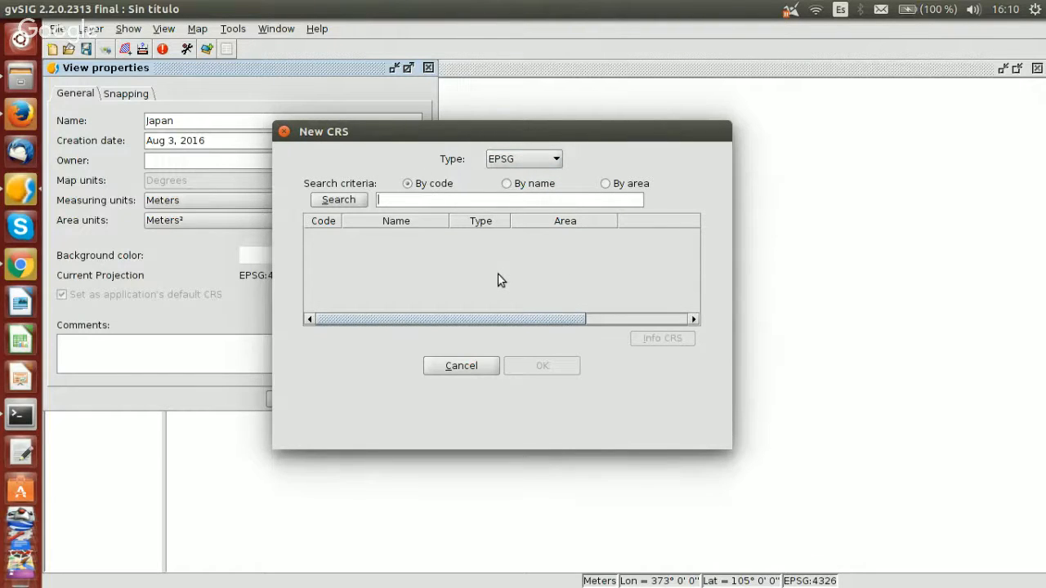
pyautogui.write('32654')
pyautogui.press('Return')
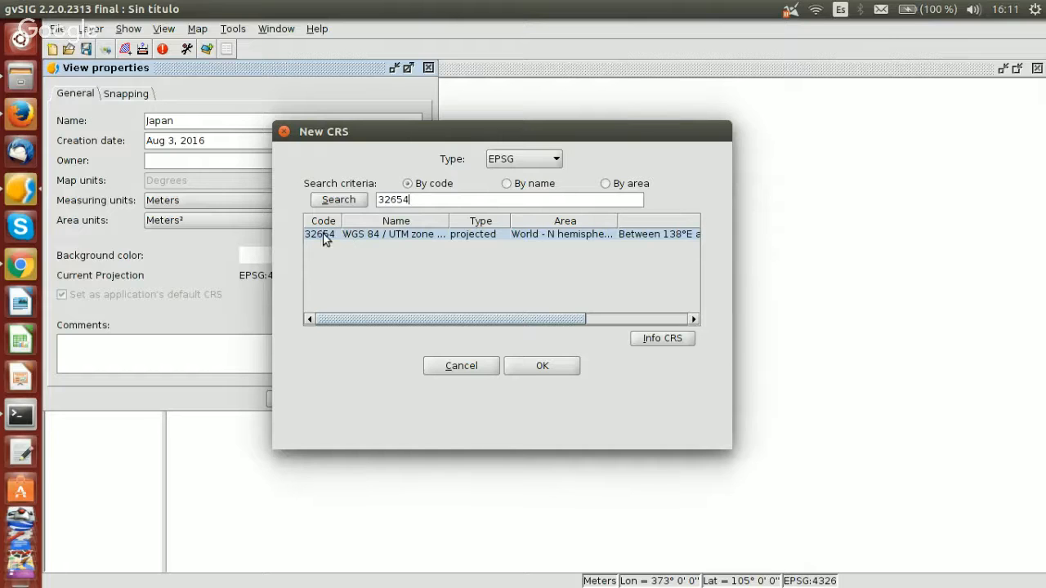
pyautogui.moveTo(572, 320); pyautogui.dragTo(537, 297)
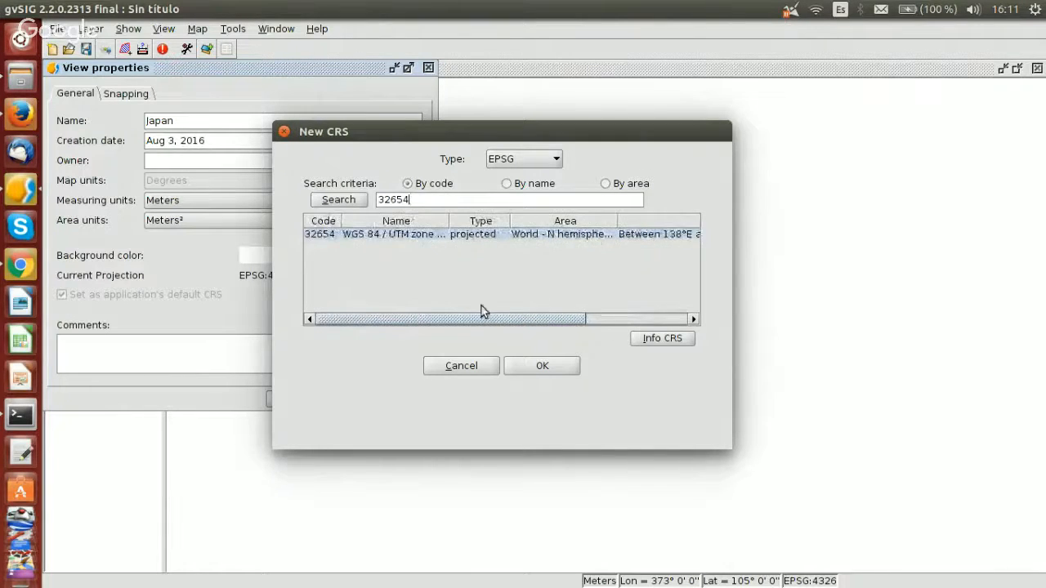
pyautogui.moveTo(448, 223); pyautogui.dragTo(513, 222)
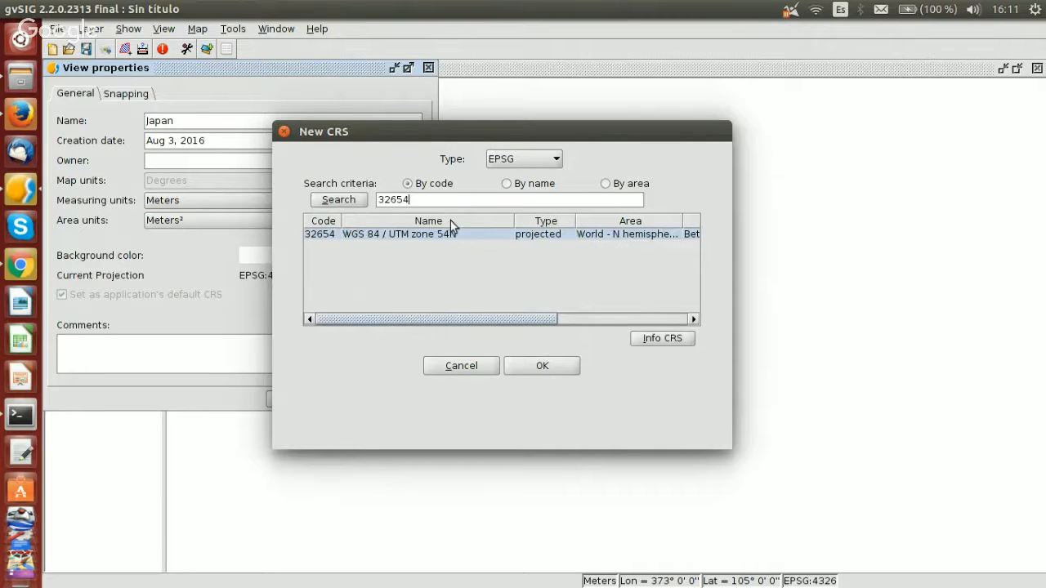
pyautogui.click(541, 366)
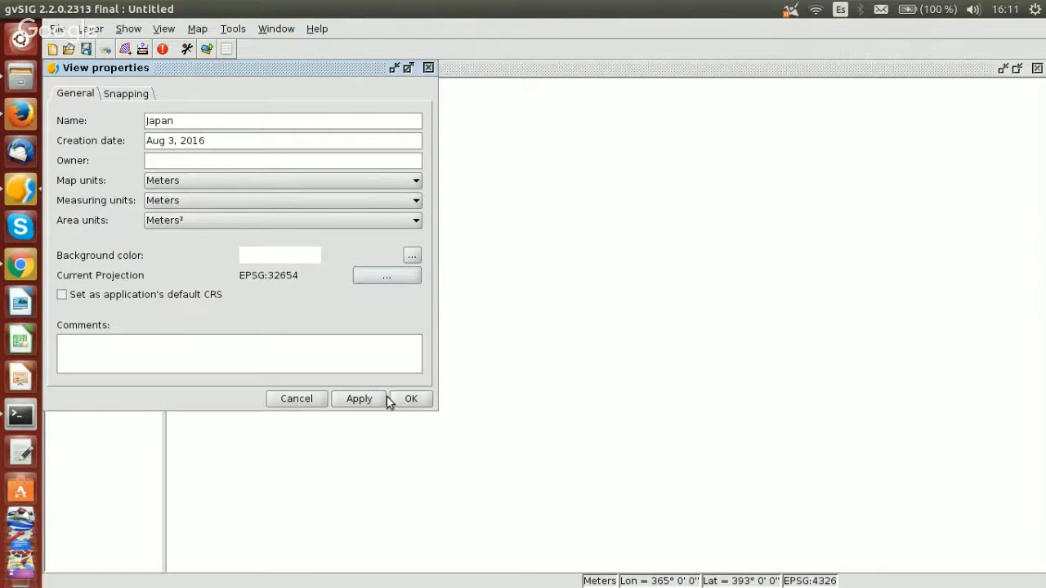
pyautogui.click(411, 400)
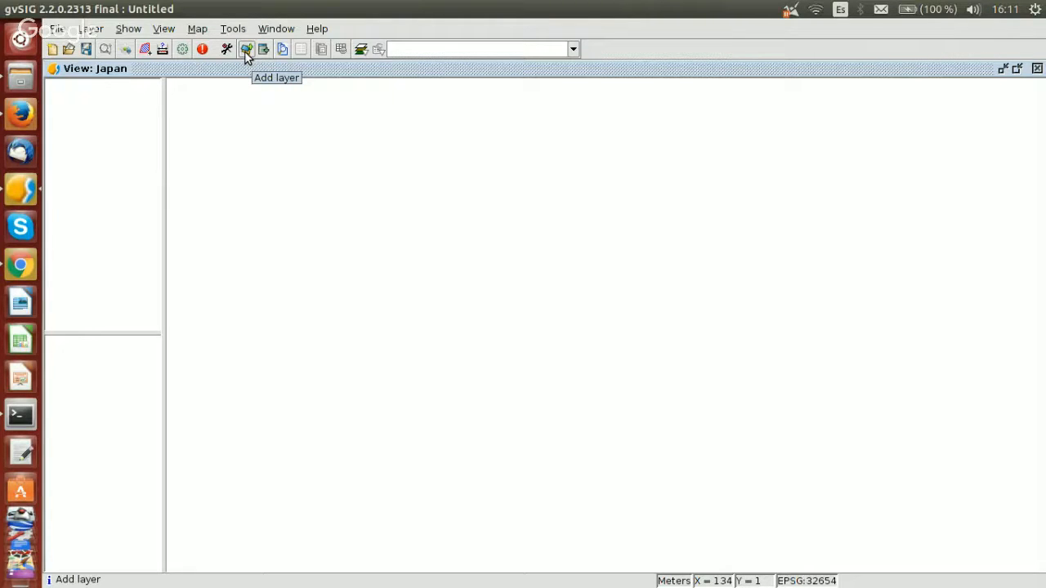
# Add the japan_muni_32654.shp file from the Summer-Webinar-gvSIG-1-2016 folder as a layer in the Japan view.
pyautogui.click(163, 30)
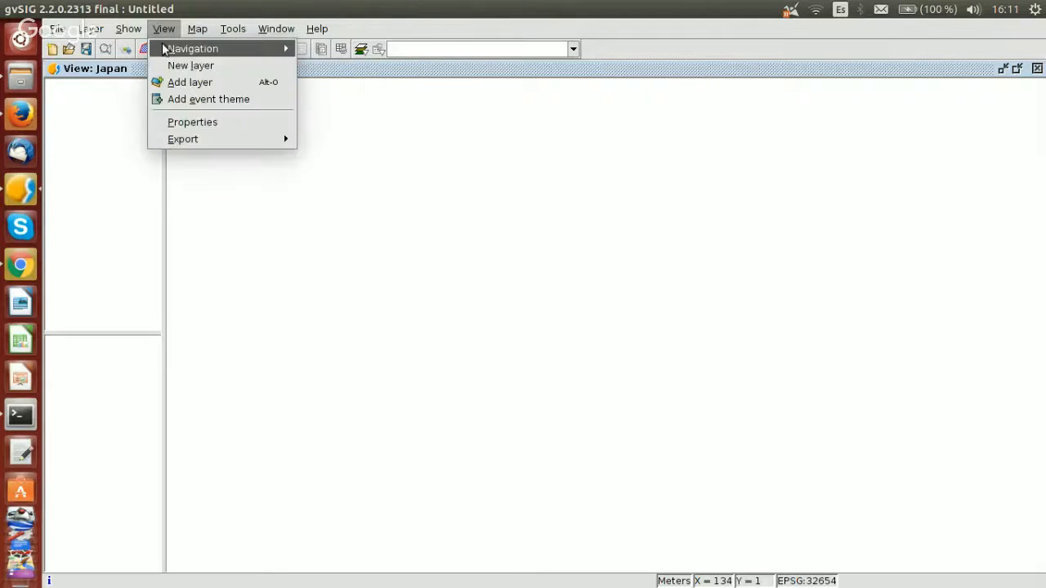
pyautogui.click(194, 84)
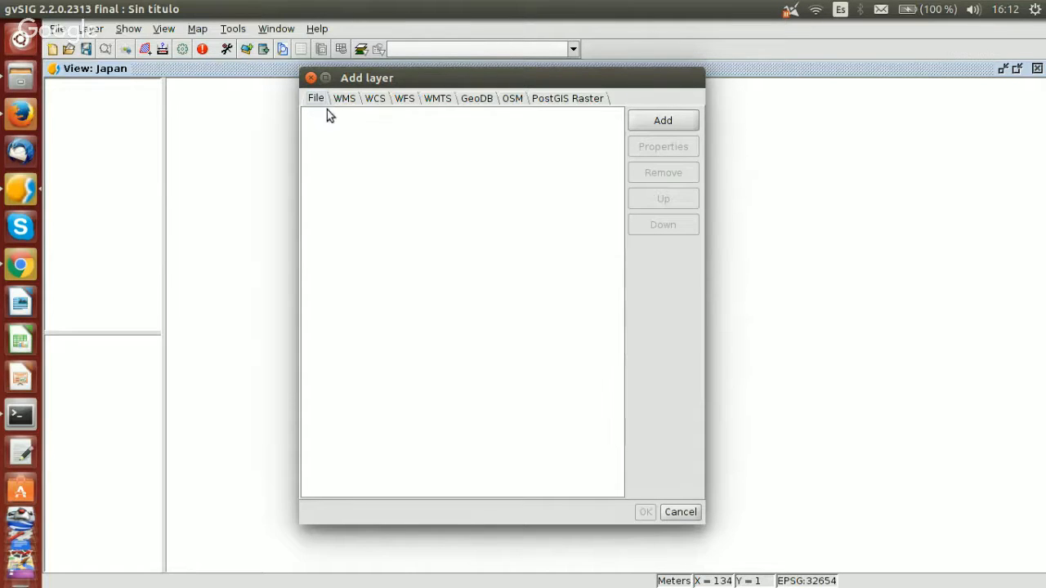
pyautogui.click(663, 122)
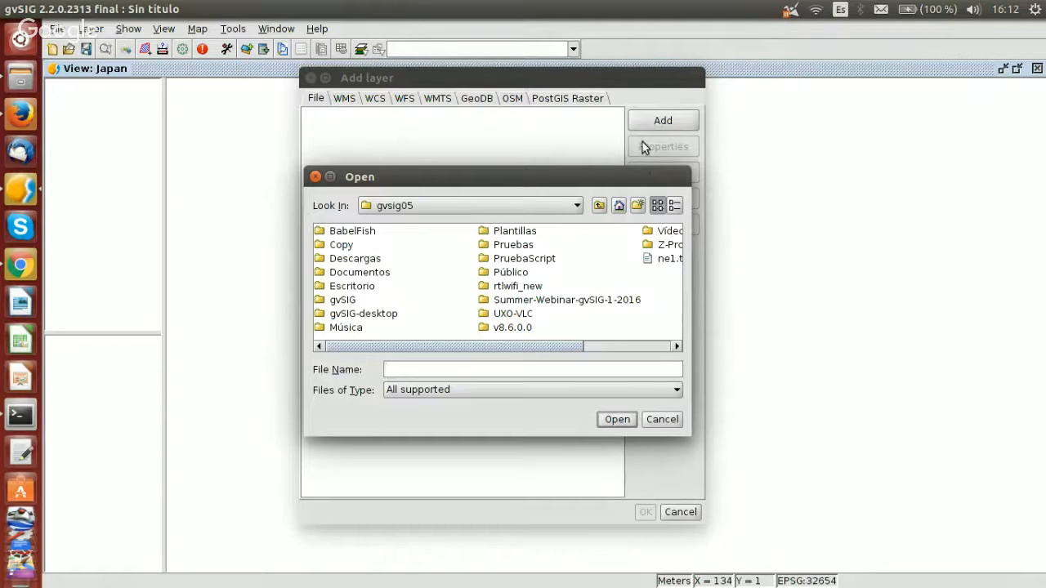
pyautogui.doubleClick(567, 300)
pyautogui.click(351, 246)
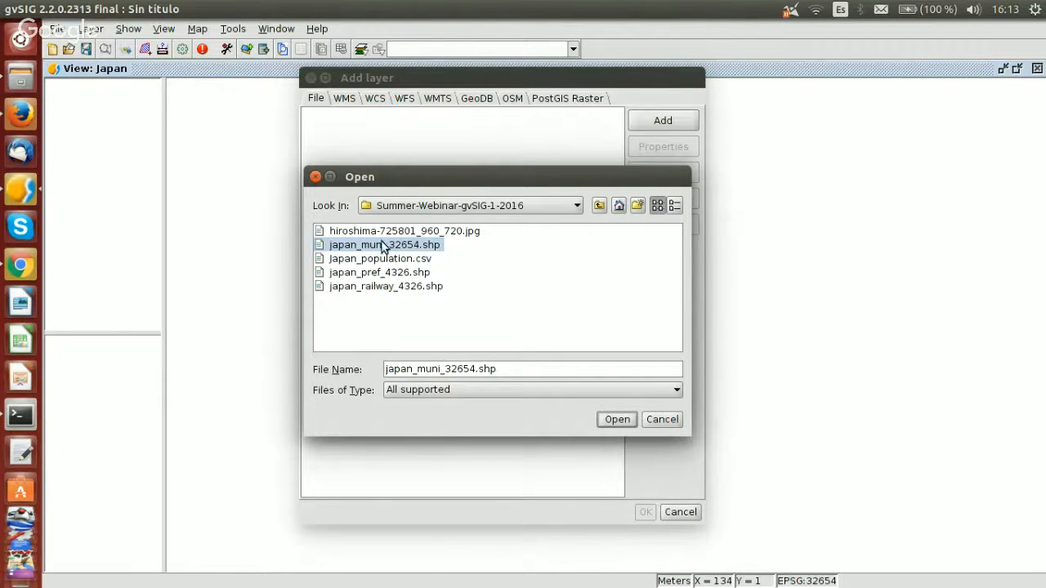
pyautogui.click(614, 421)
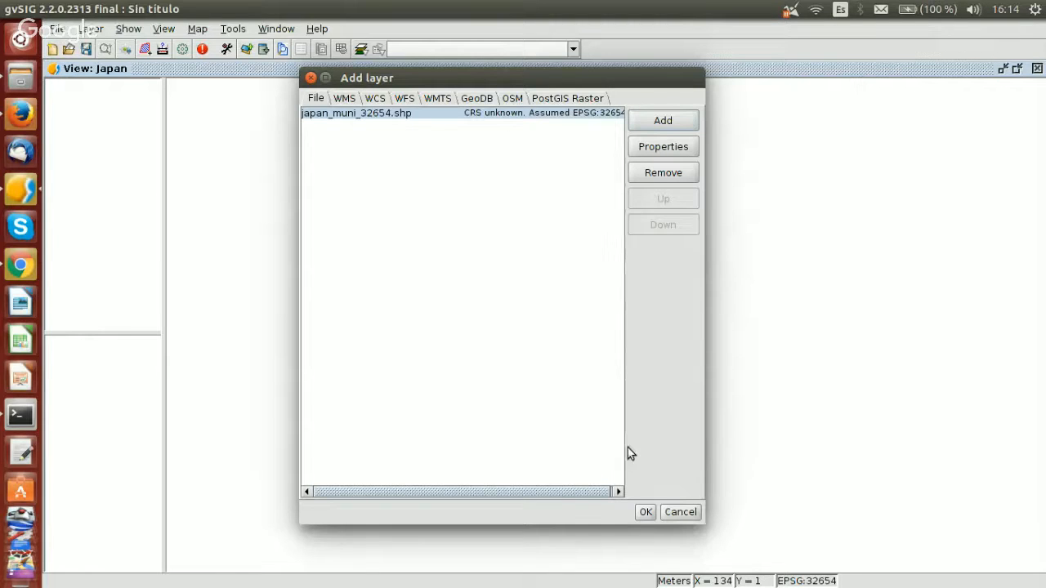
pyautogui.click(645, 513)
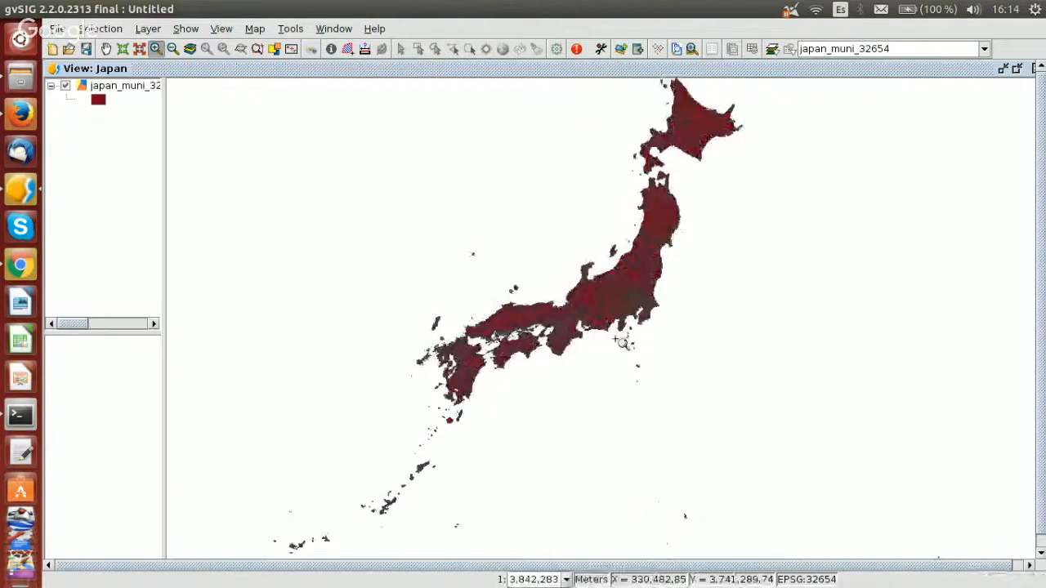
# Open the attribute table of the japan_muni_32654 layer and browse its records.
pyautogui.click(597, 280)
pyautogui.scroll(3, 567, 273)
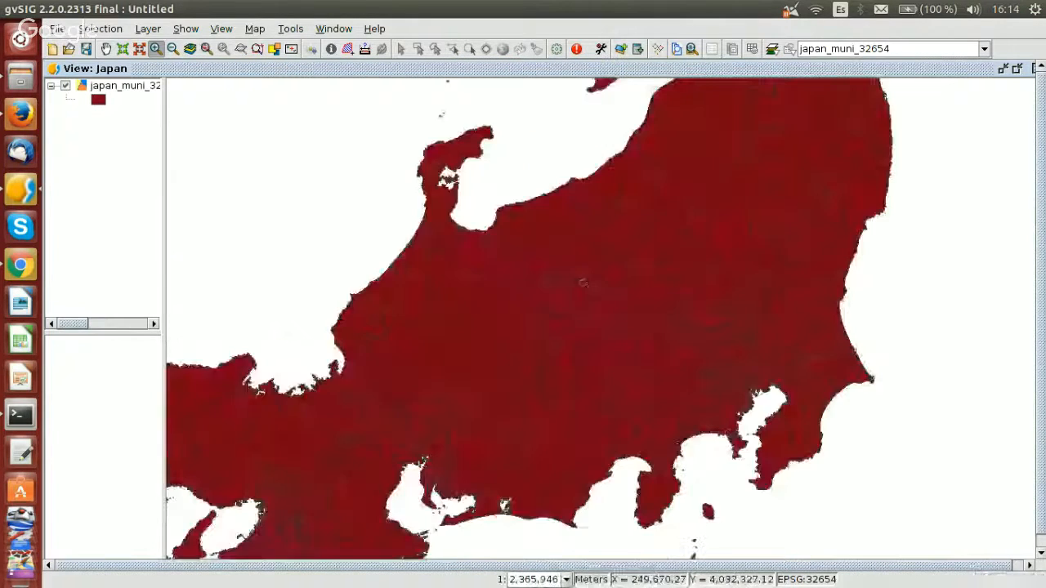
pyautogui.scroll(-1, 647, 235)
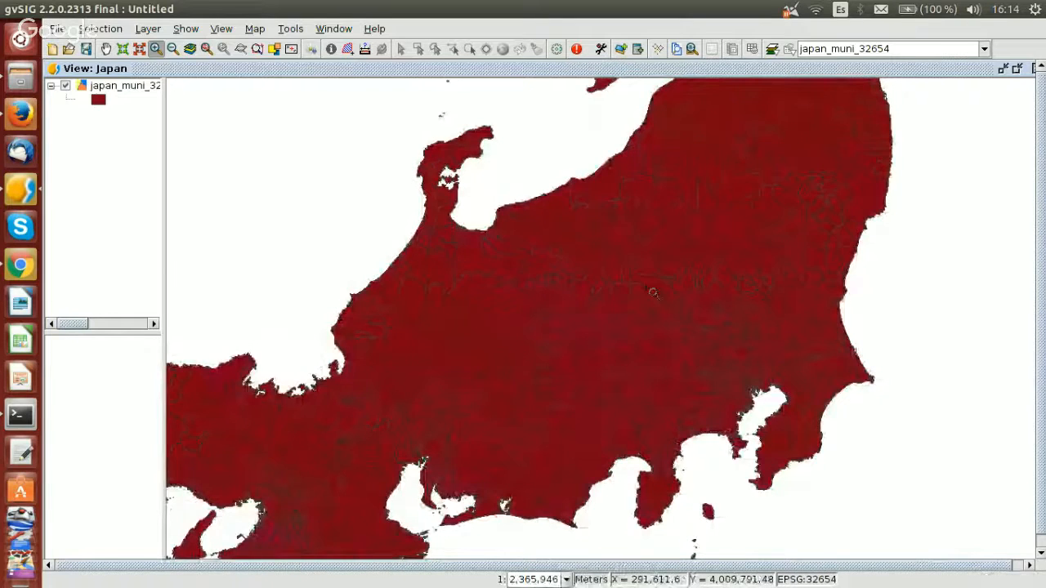
pyautogui.scroll(-1, 762, 270)
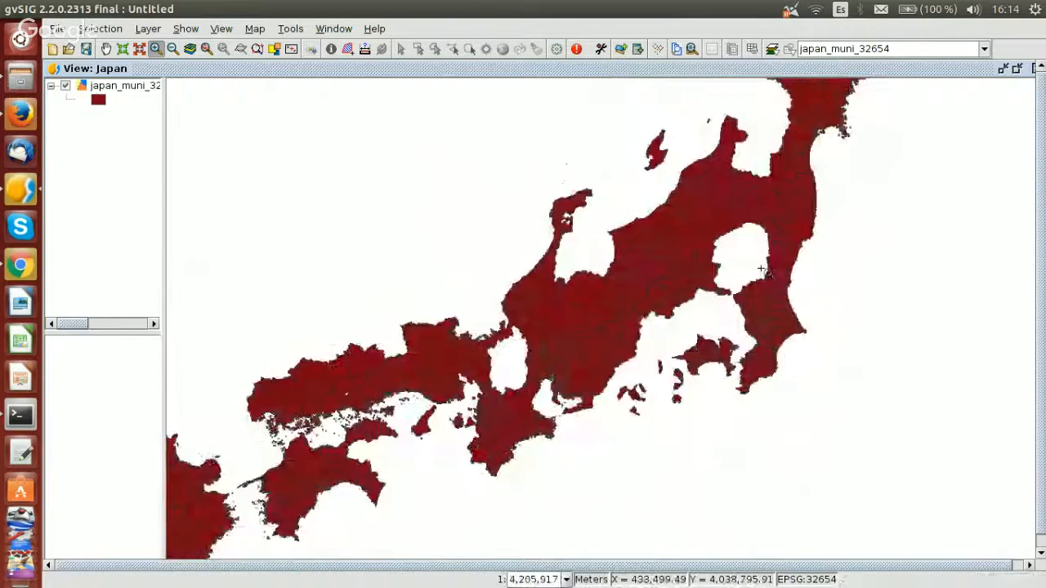
pyautogui.click(130, 88)
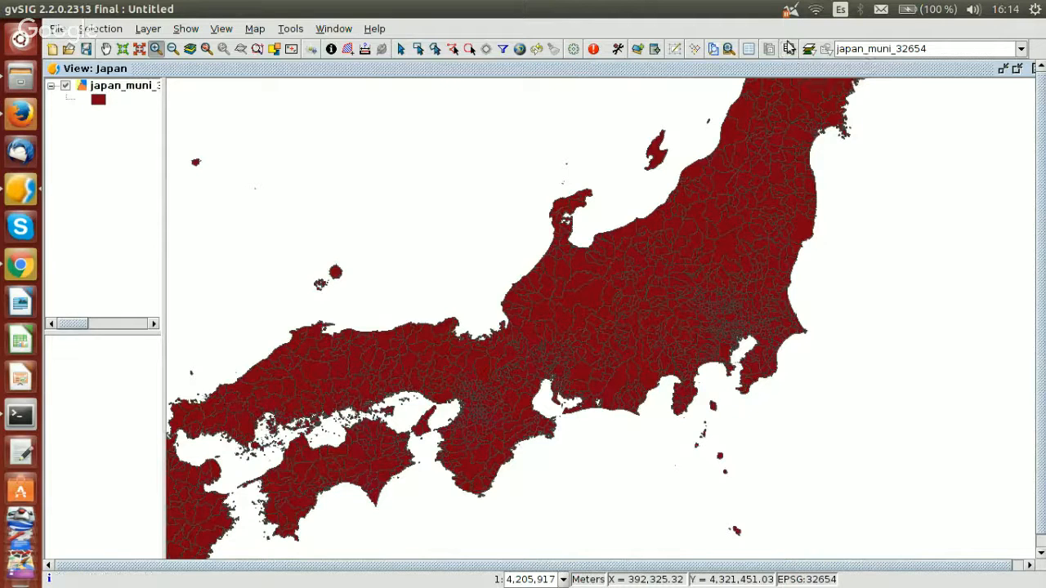
pyautogui.rightClick(133, 89)
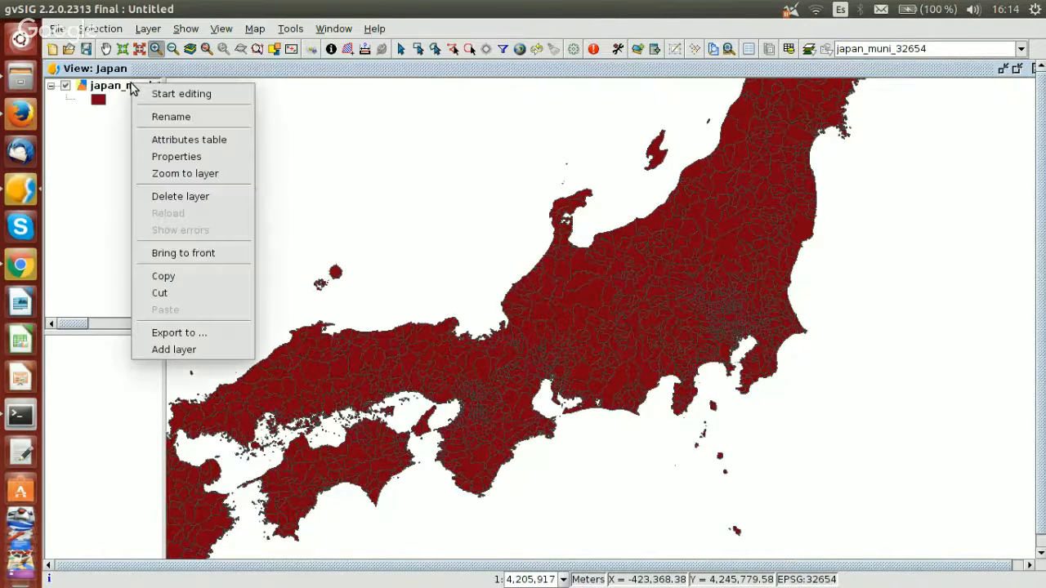
pyautogui.click(180, 144)
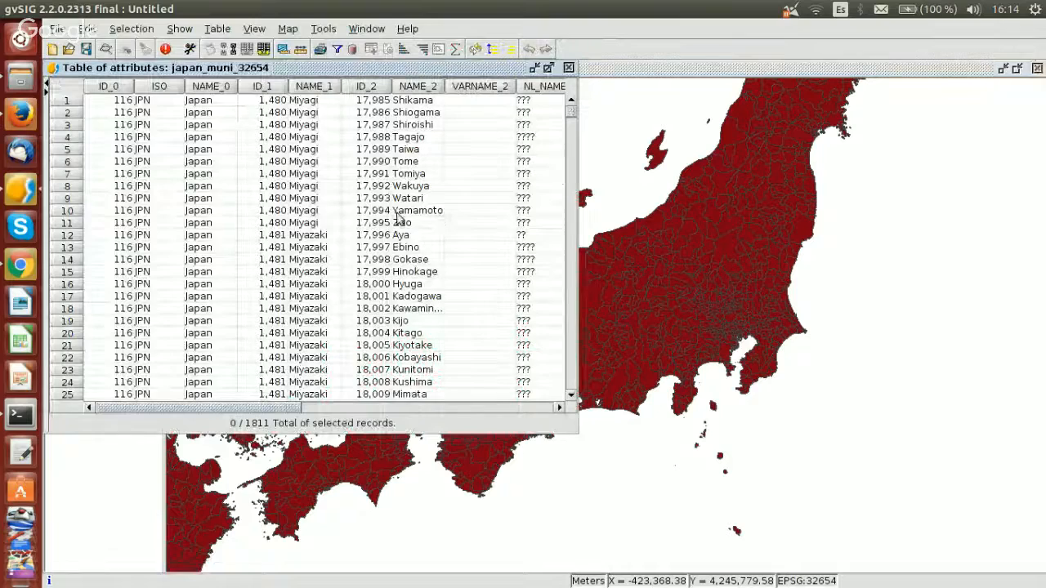
pyautogui.scroll(-20, 398, 218)
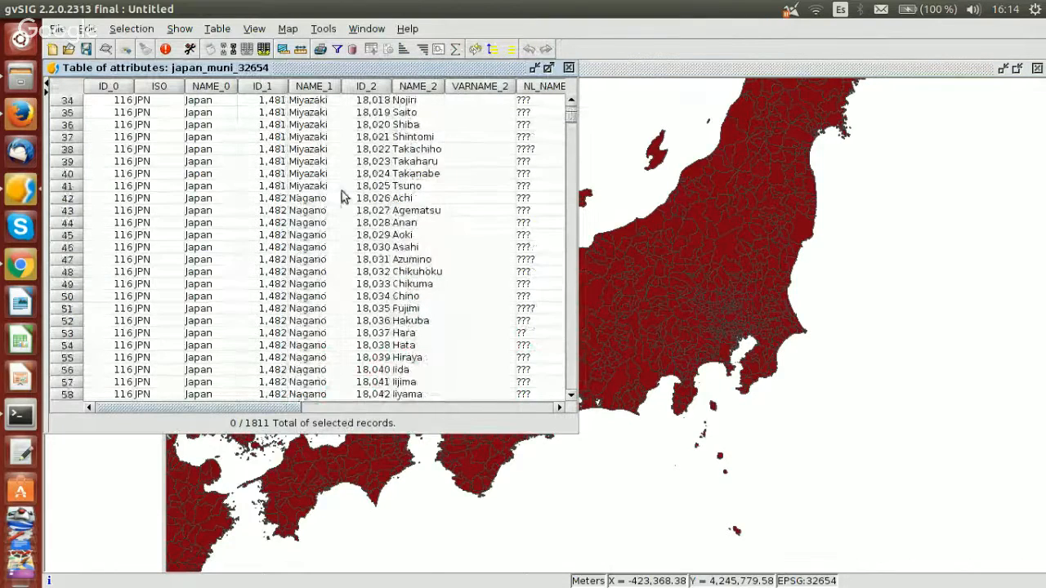
pyautogui.scroll(16, 342, 190)
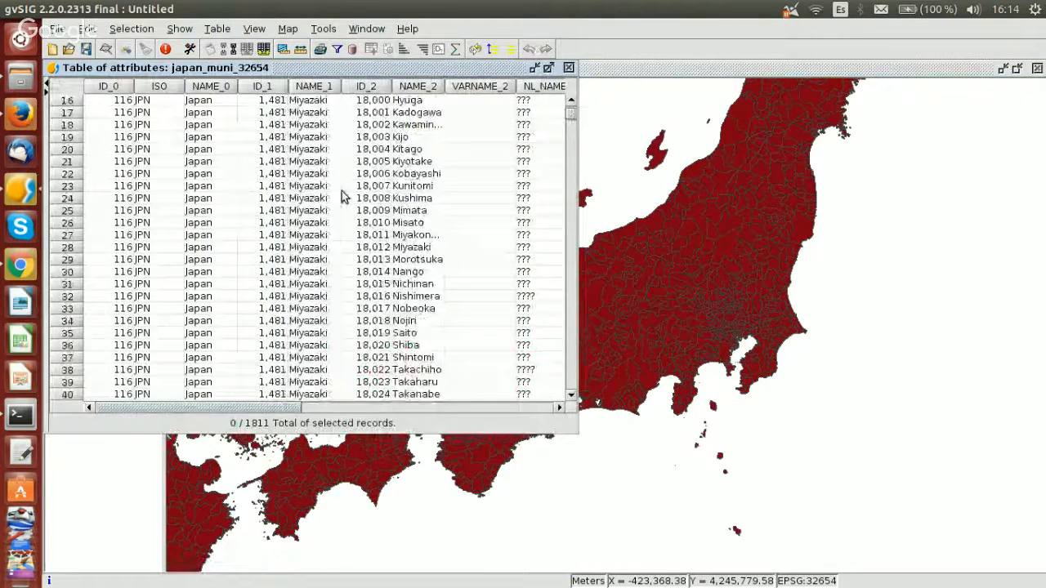
pyautogui.scroll(3, 342, 190)
# Select records 13 to 28 to locate them on the map, clear the selection and close the attribute table.
pyautogui.moveTo(336, 174); pyautogui.dragTo(311, 358)
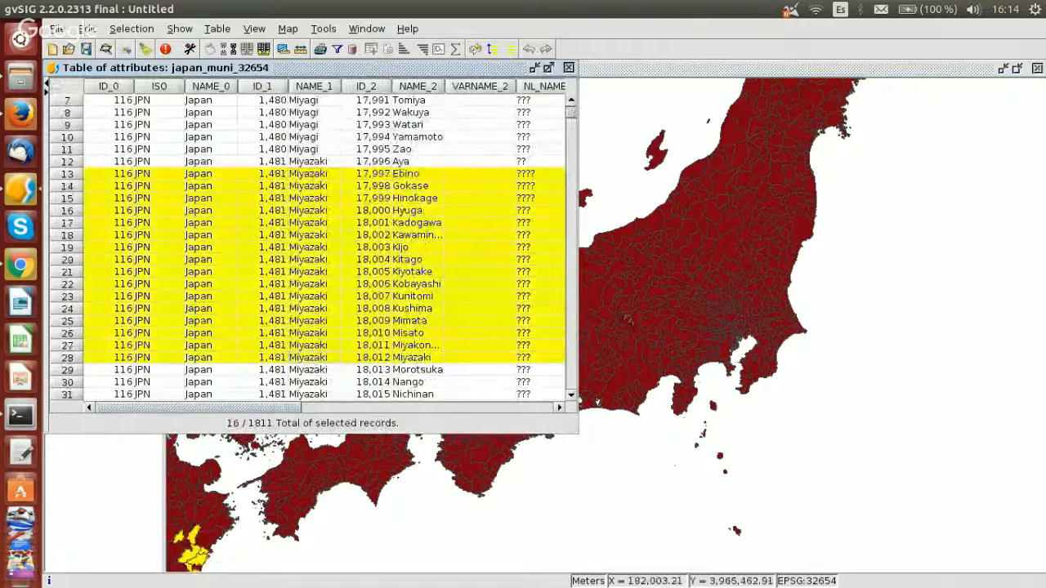
pyautogui.scroll(-2, 879, 302)
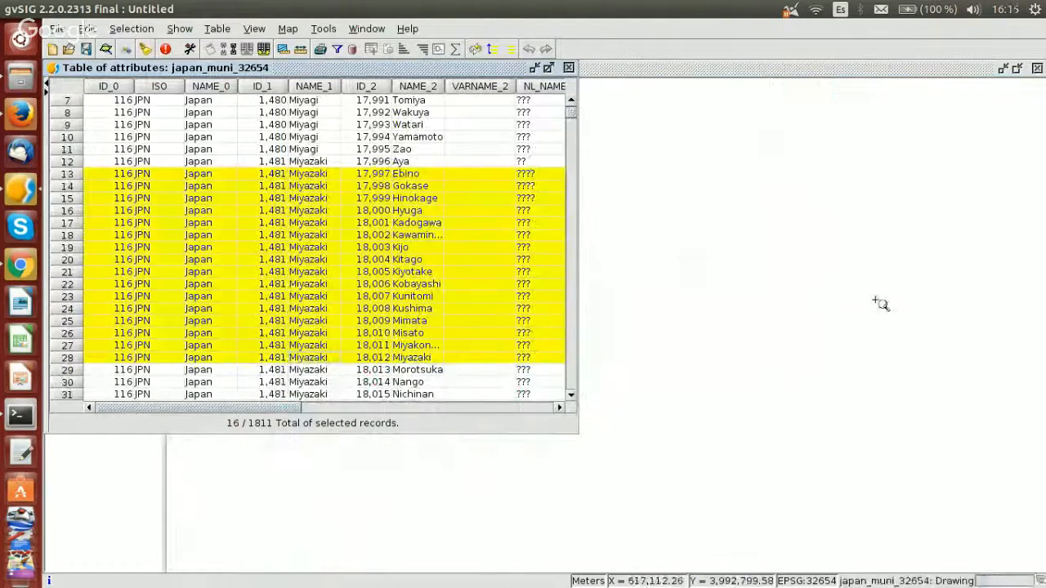
pyautogui.scroll(2, 625, 408)
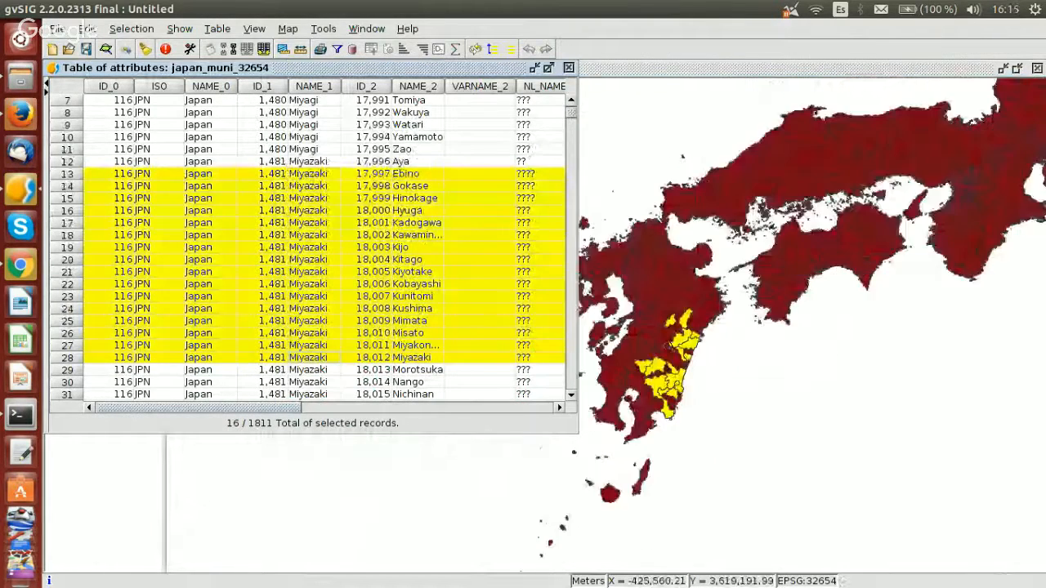
pyautogui.scroll(1, 669, 349)
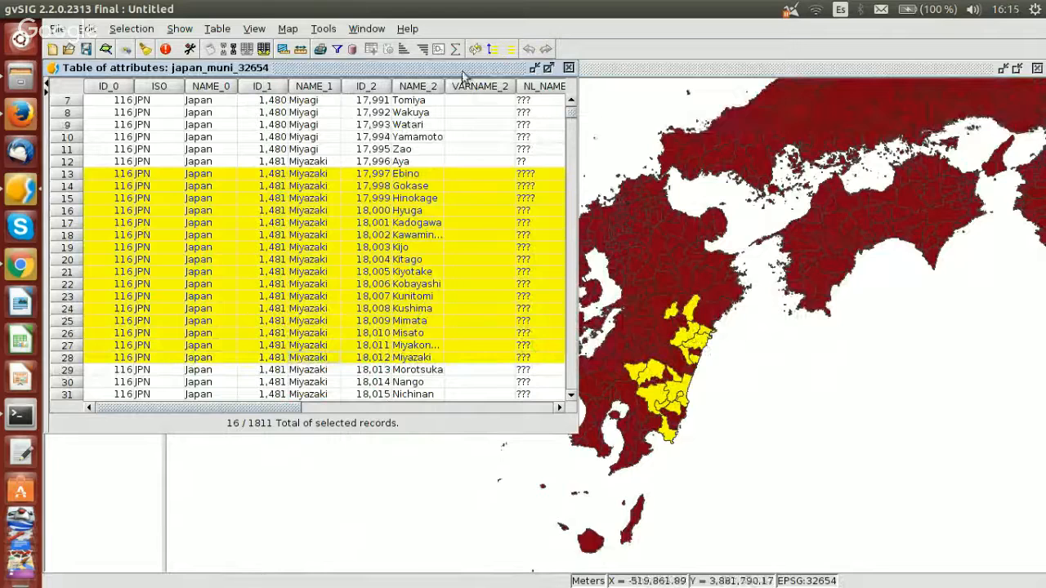
pyautogui.click(152, 52)
pyautogui.click(568, 67)
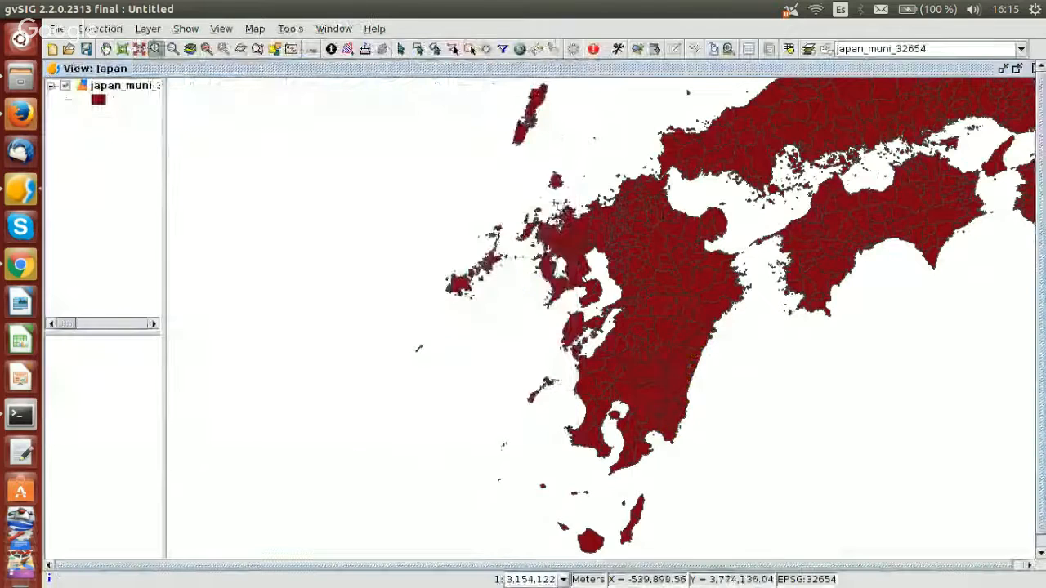
pyautogui.scroll(-5, 492, 304)
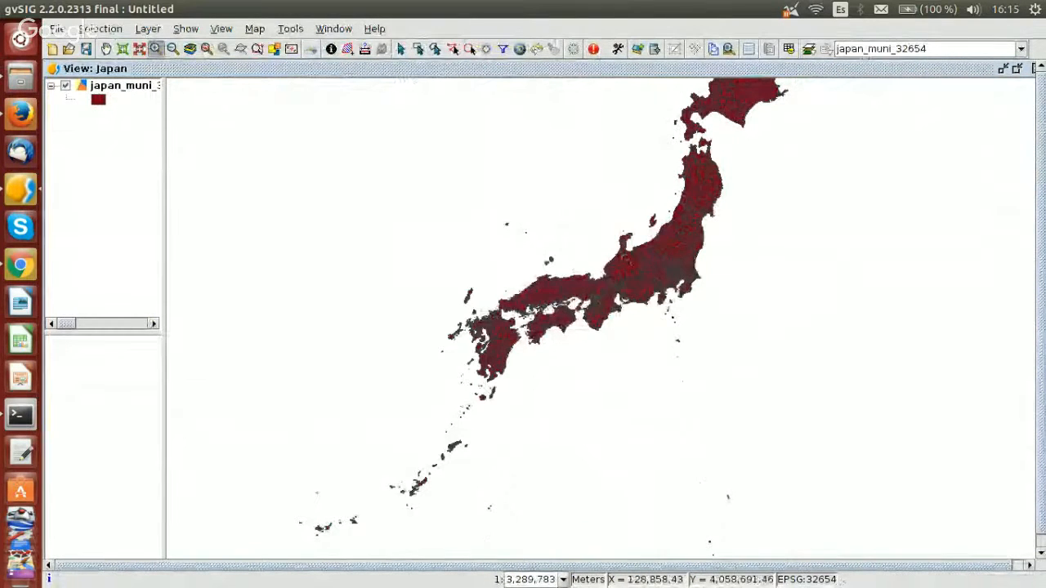
pyautogui.scroll(6, 653, 228)
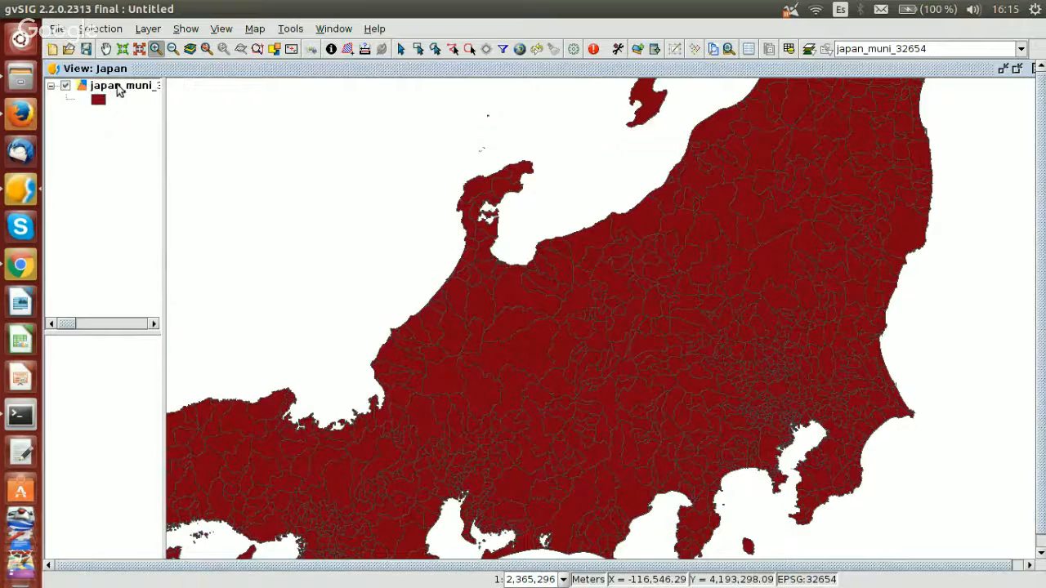
pyautogui.click(147, 30)
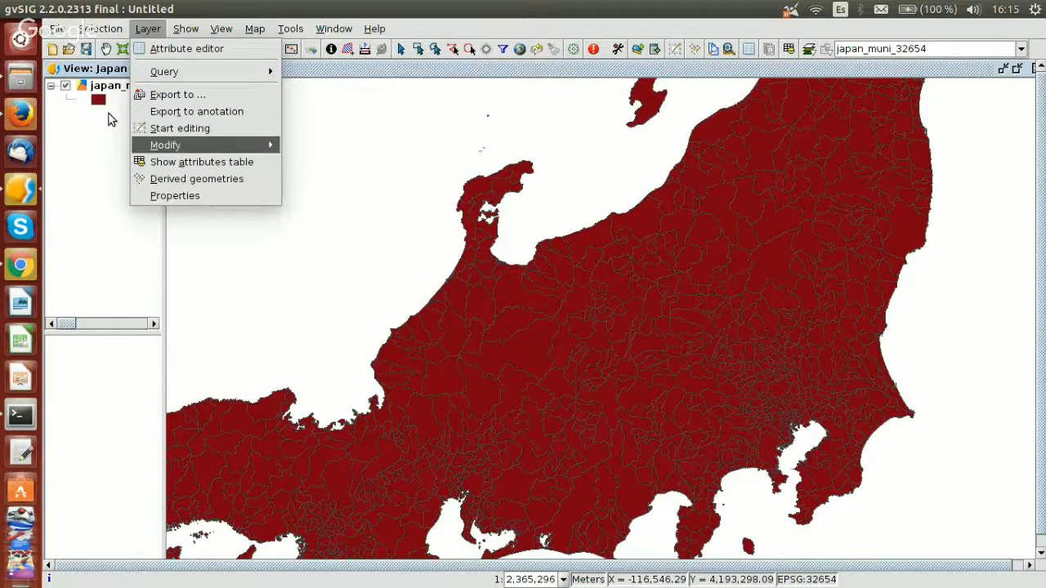
pyautogui.click(100, 84)
pyautogui.rightClick(118, 90)
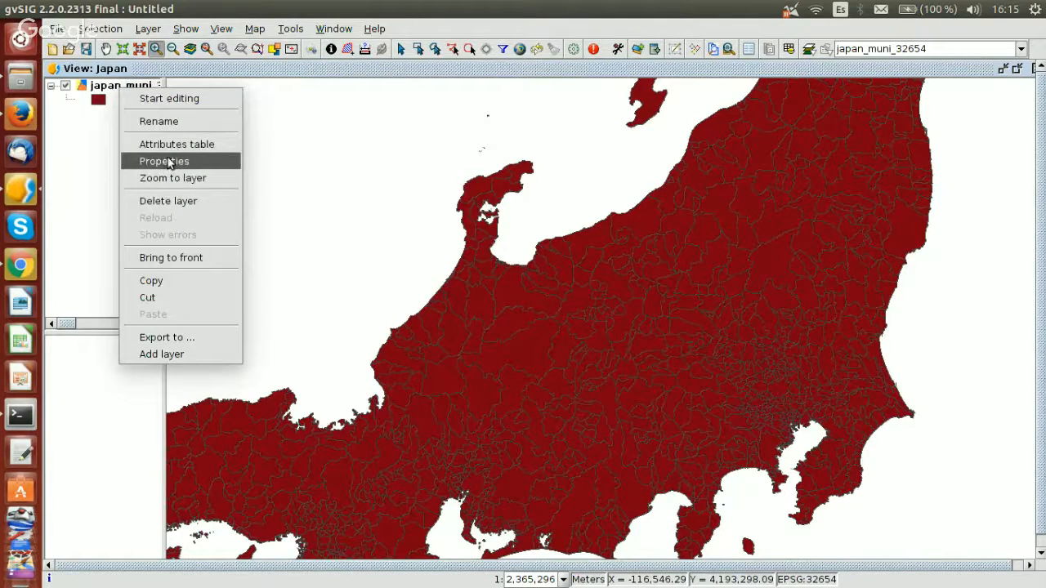
pyautogui.click(98, 93)
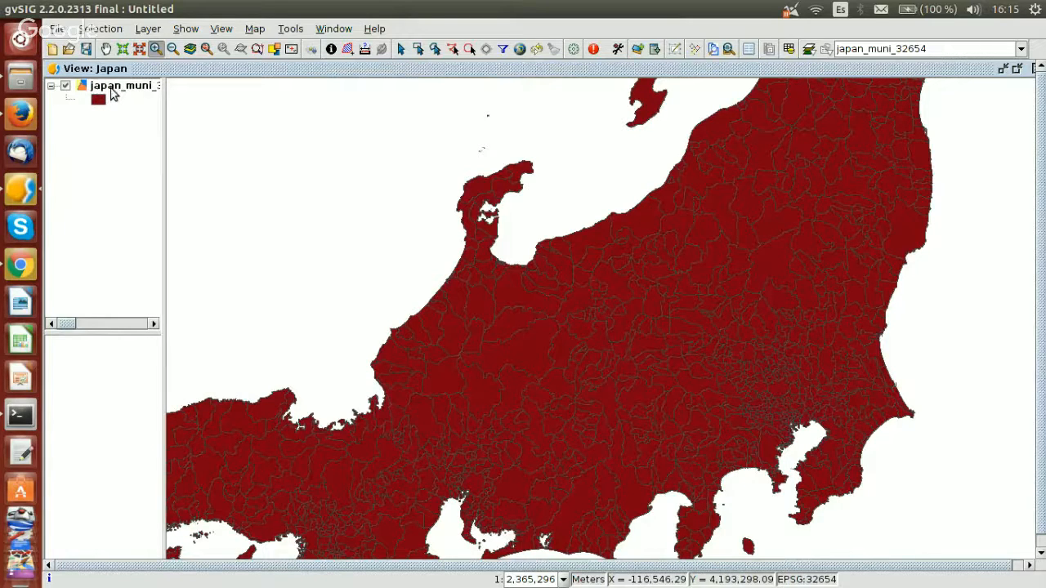
# Open the properties of the japan_muni_32654 layer and show its symbol settings.
pyautogui.doubleClick(111, 87)
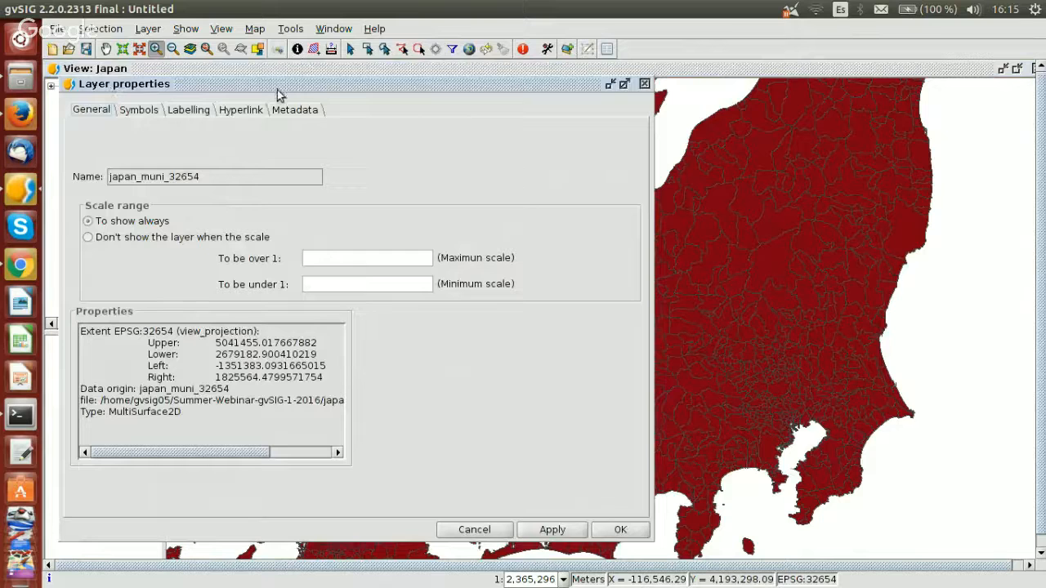
pyautogui.moveTo(277, 87); pyautogui.dragTo(397, 87)
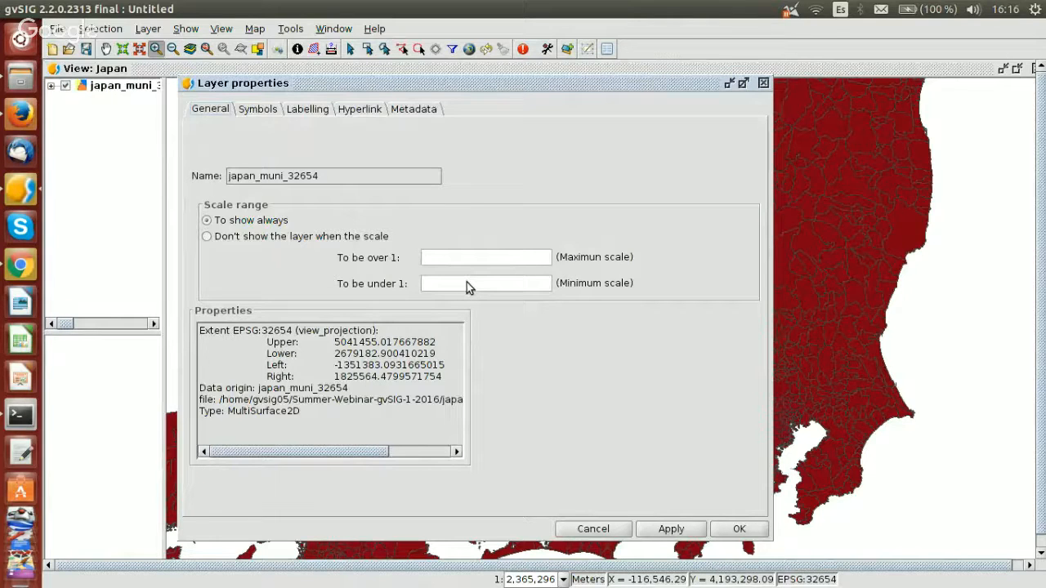
pyautogui.click(260, 113)
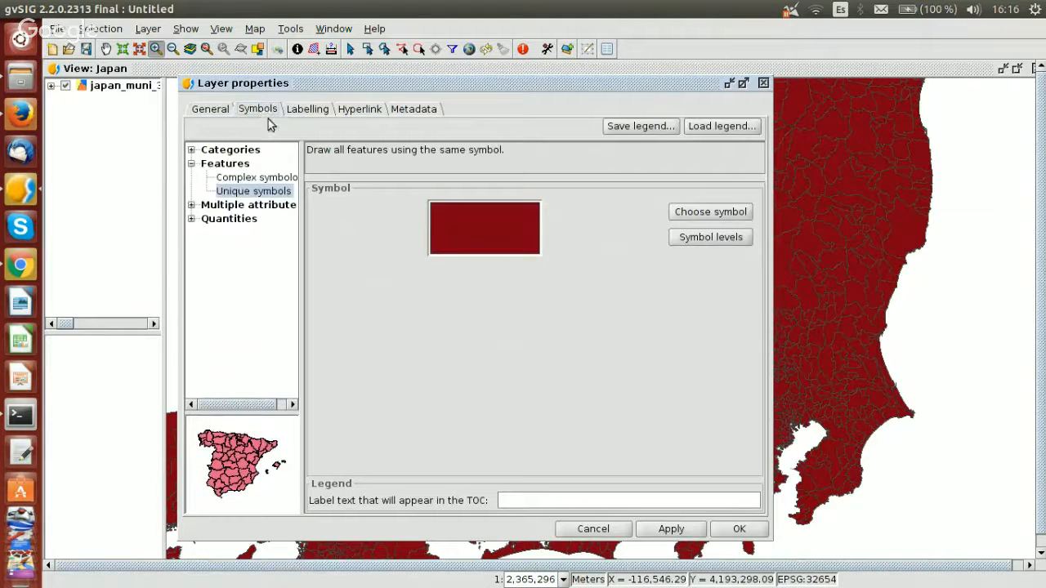
# Review the legend types in all categories, looking at the options for Intervals and Unique symbols.
pyautogui.click(191, 150)
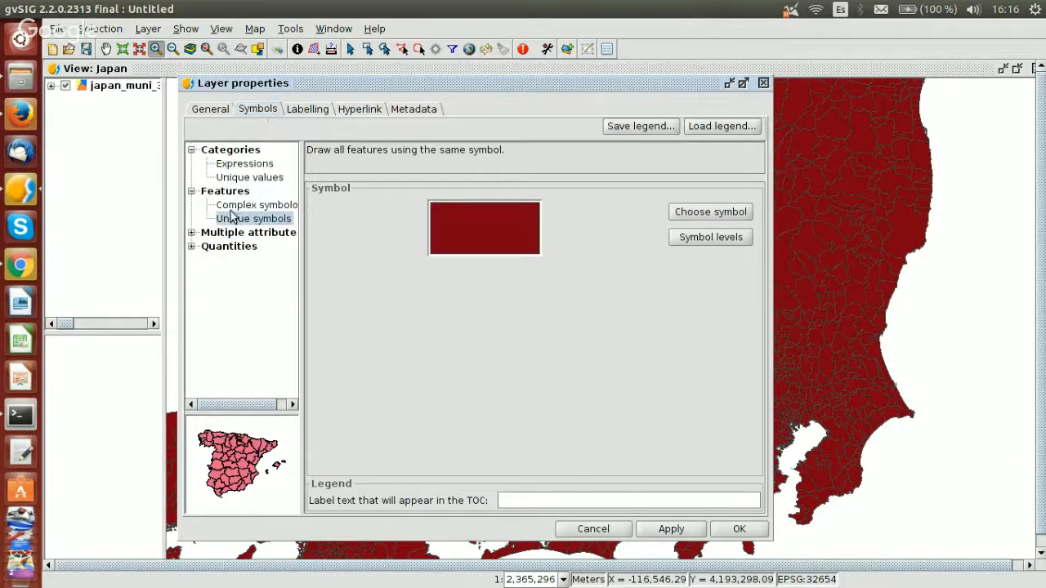
pyautogui.click(191, 247)
pyautogui.click(191, 233)
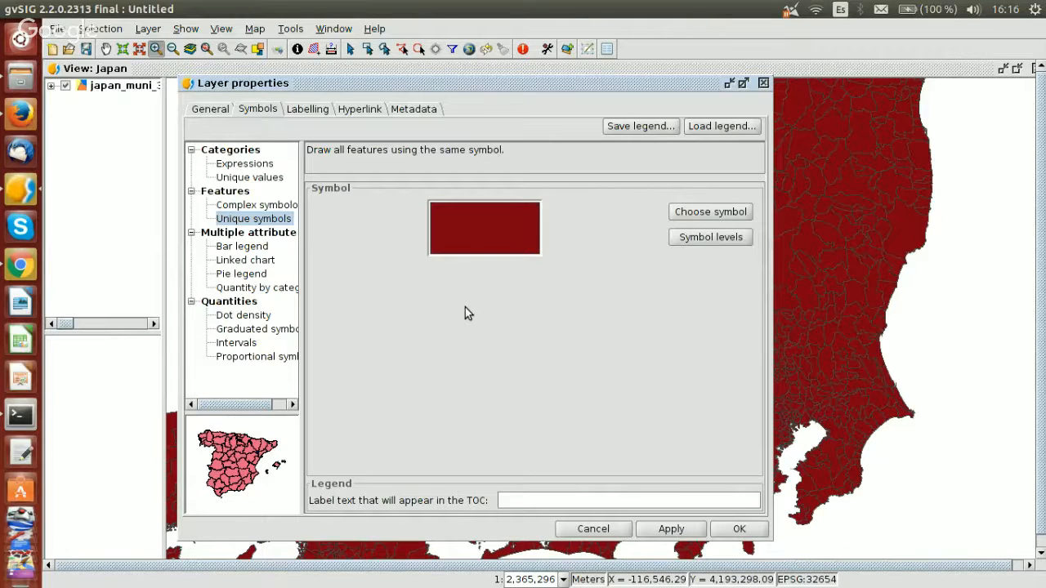
pyautogui.click(237, 344)
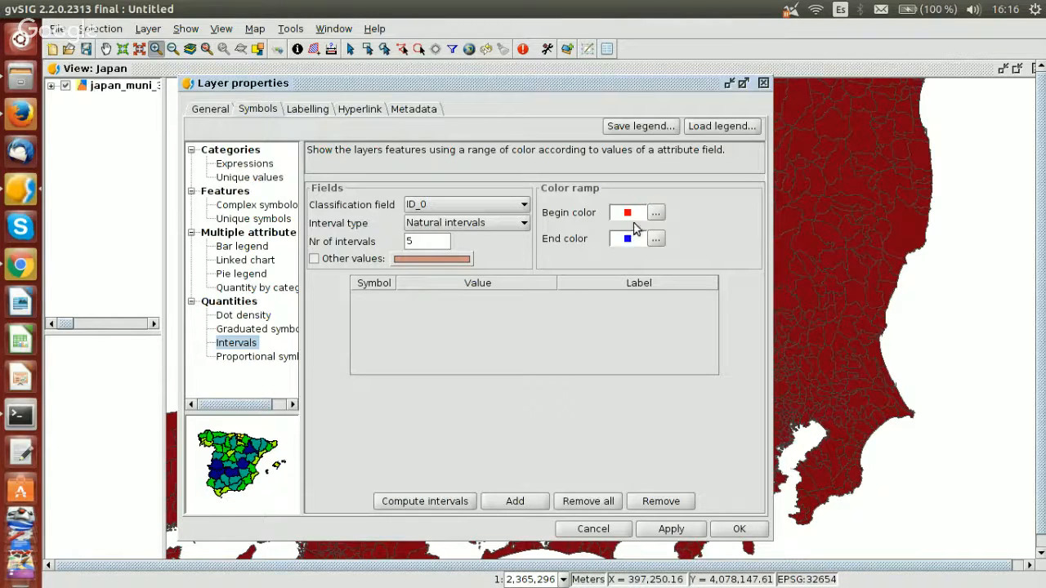
pyautogui.click(246, 219)
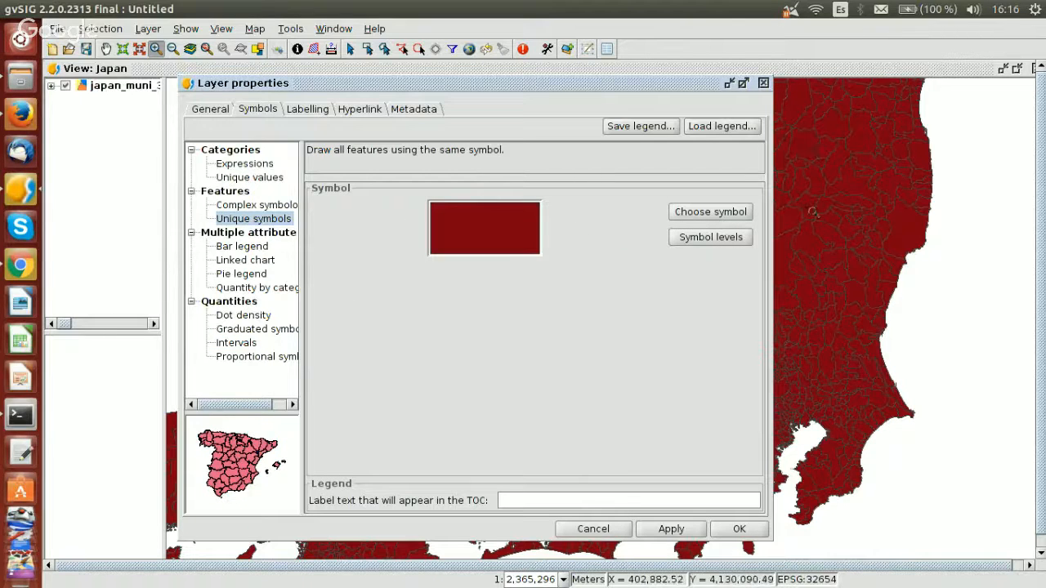
# Switch the municipalities layer's legend to Unique values and classify it by the NAME_1 field.
pyautogui.click(245, 177)
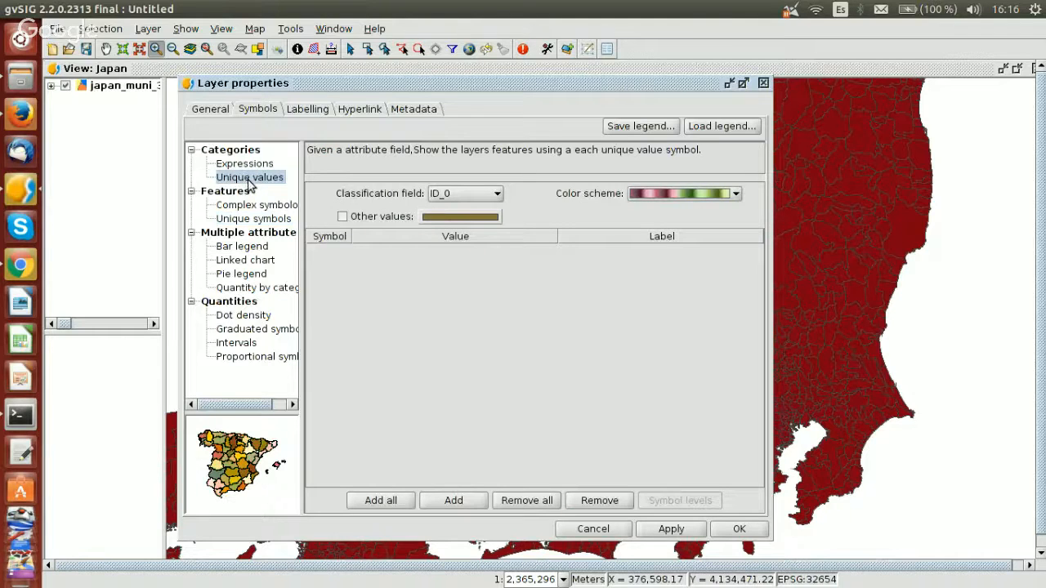
pyautogui.click(464, 195)
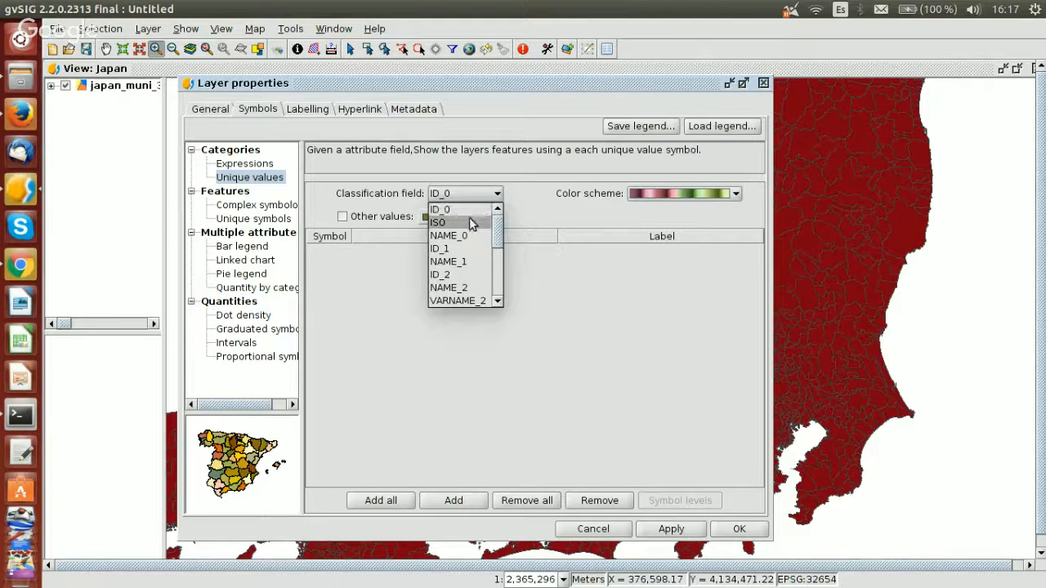
pyautogui.click(446, 263)
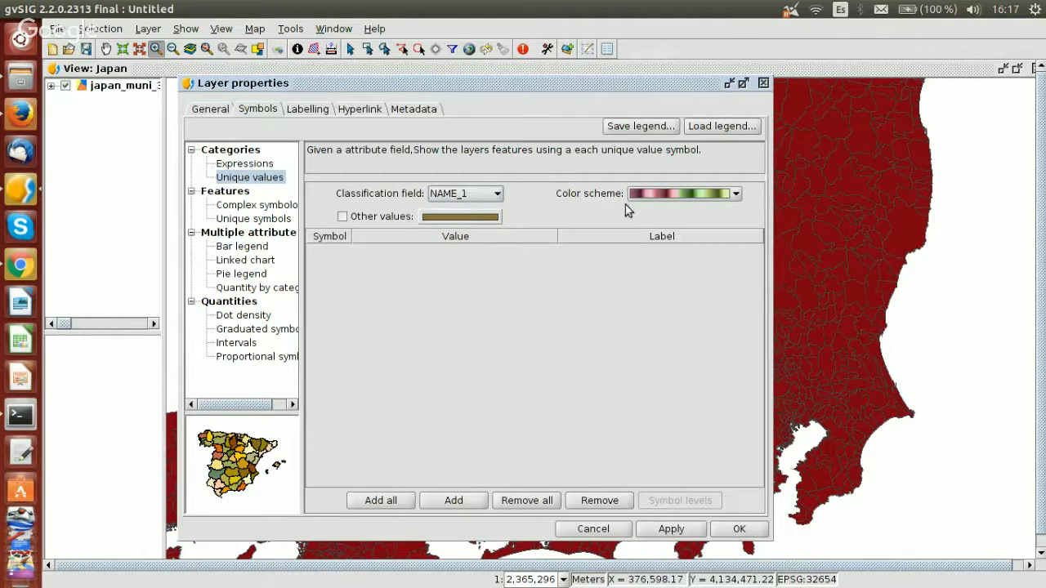
# Choose the multicolour scheme running from dark green through red, yellow and orange to purple and blue for the legend.
pyautogui.click(734, 193)
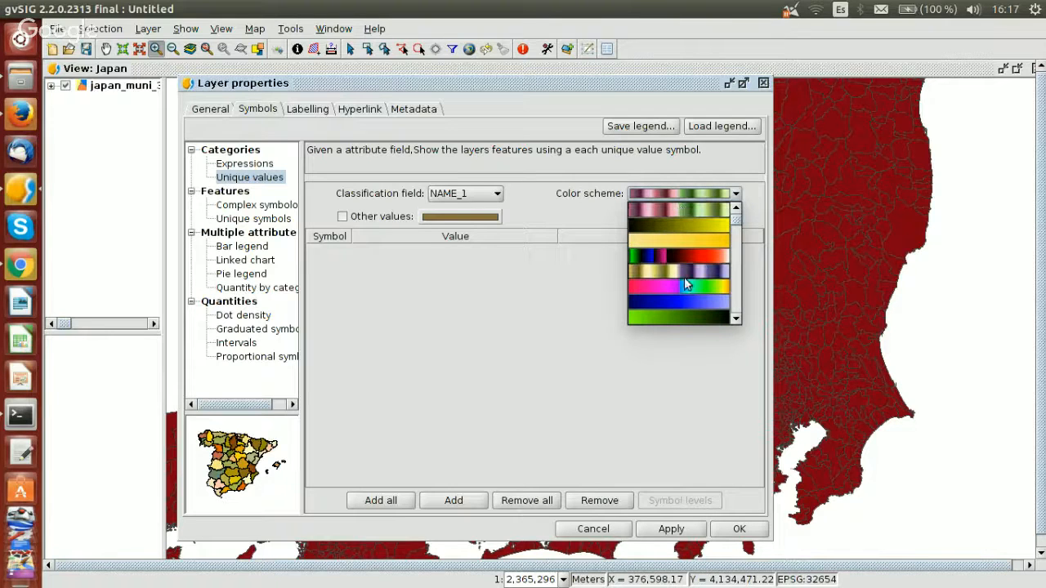
pyautogui.scroll(-2, 684, 276)
pyautogui.scroll(-3, 683, 282)
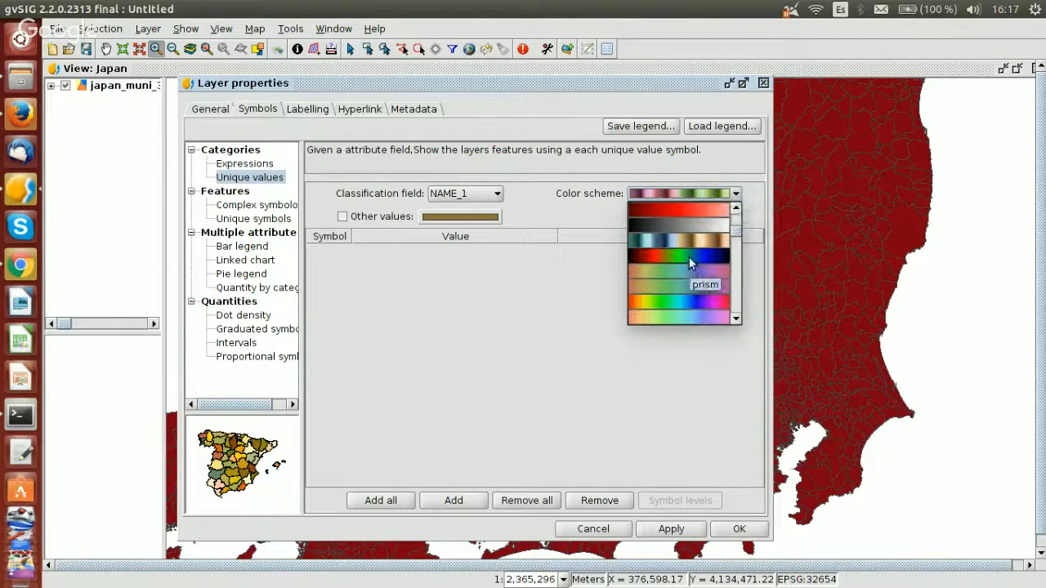
pyautogui.scroll(-3, 686, 278)
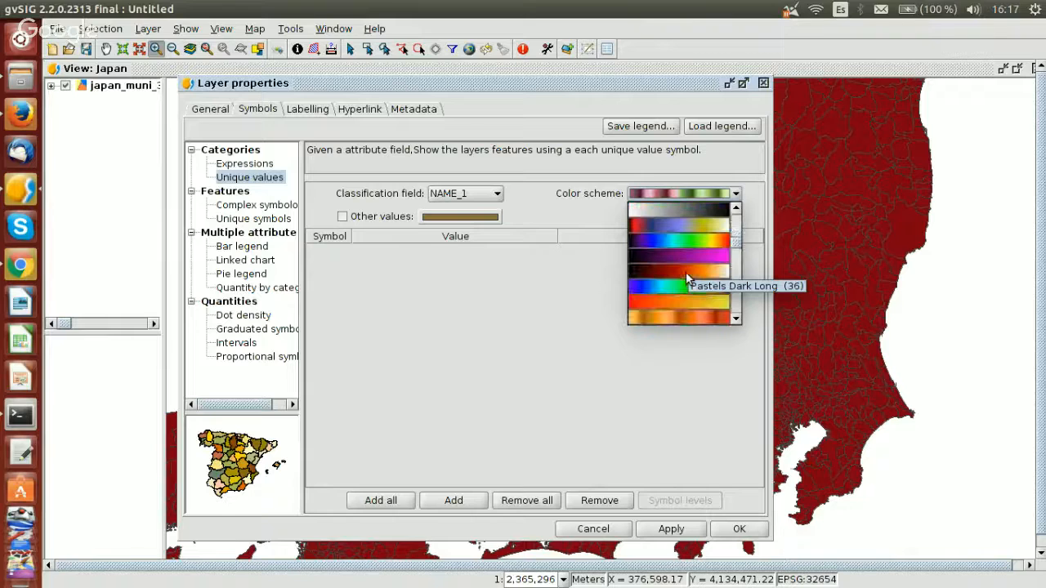
pyautogui.scroll(-3, 687, 287)
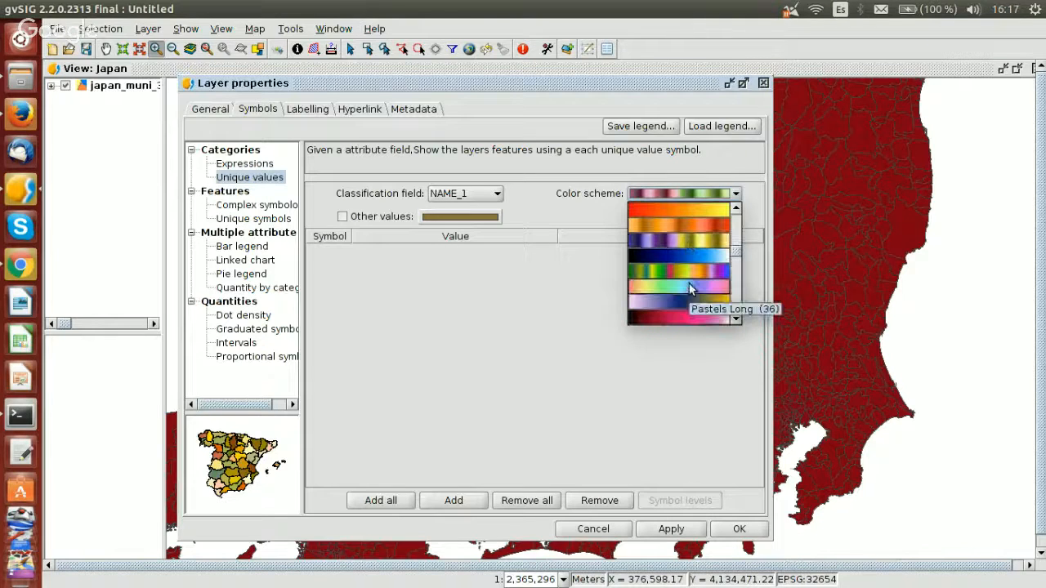
pyautogui.click(692, 274)
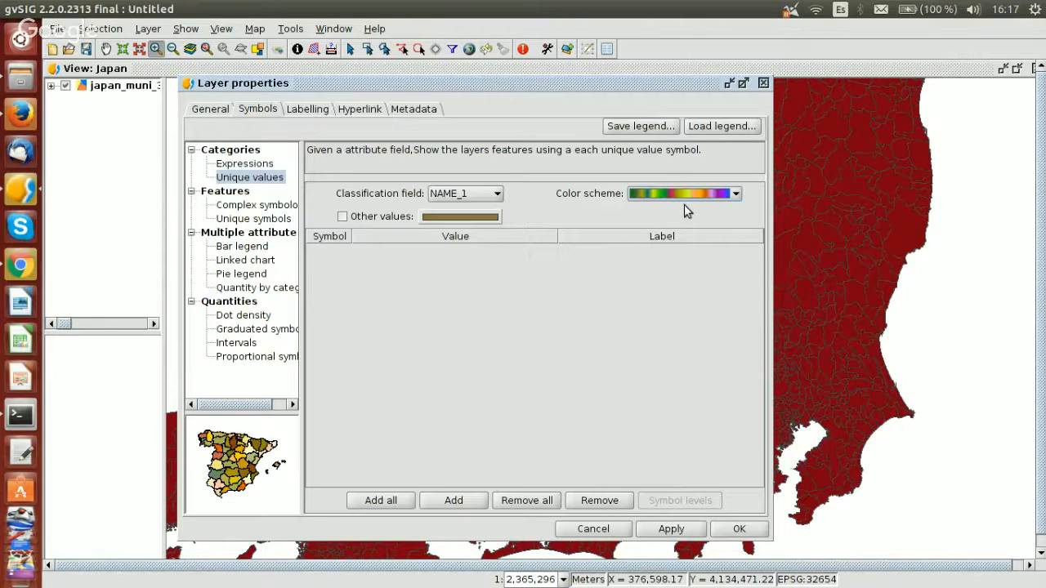
# Add all NAME_1 values to the legend and look through the resulting list of symbols.
pyautogui.click(380, 500)
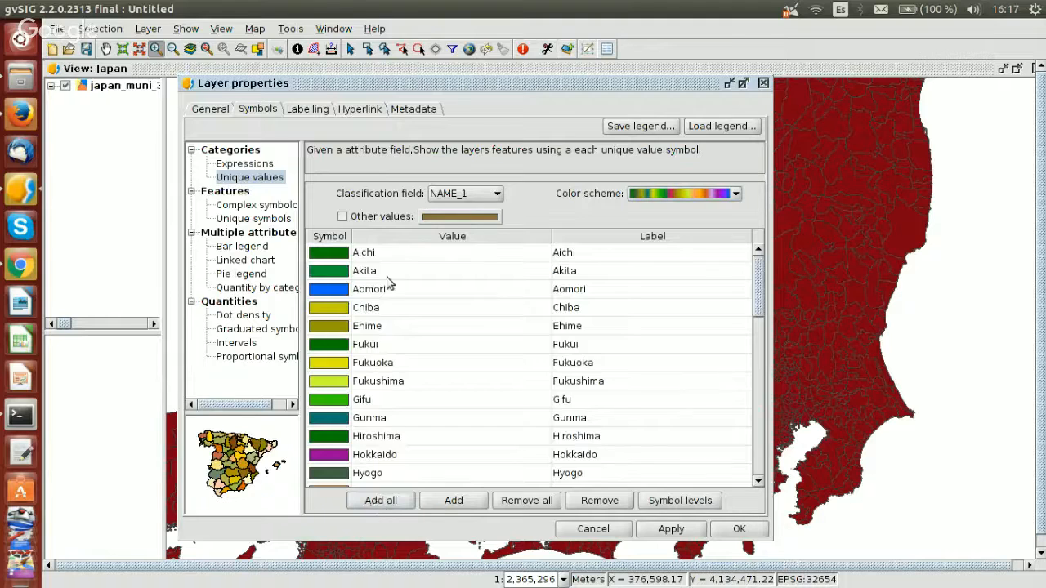
pyautogui.scroll(-10, 401, 333)
pyautogui.scroll(-2, 414, 418)
pyautogui.scroll(6, 401, 299)
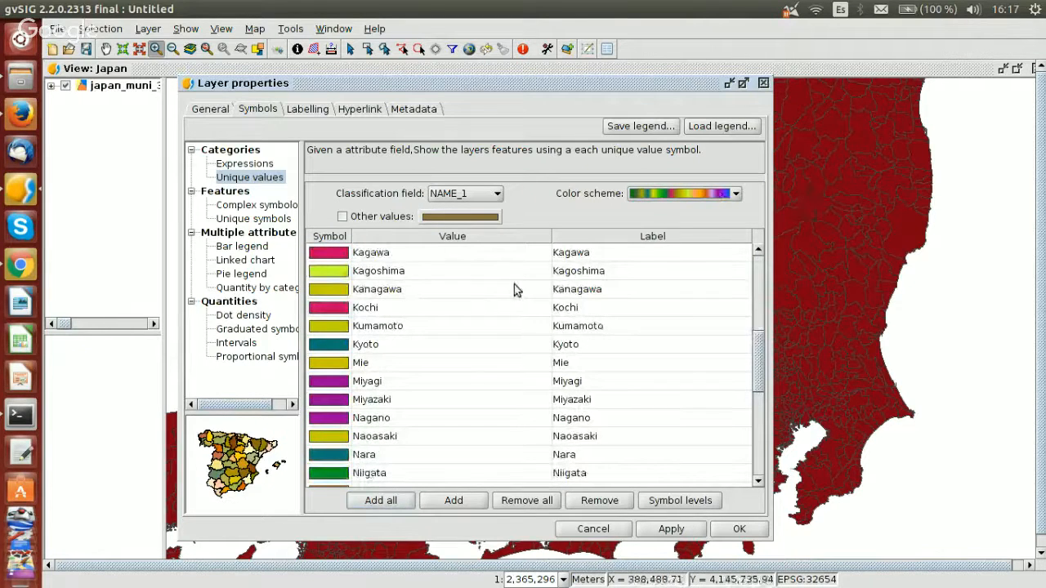
pyautogui.scroll(-6, 479, 327)
pyautogui.scroll(3, 400, 346)
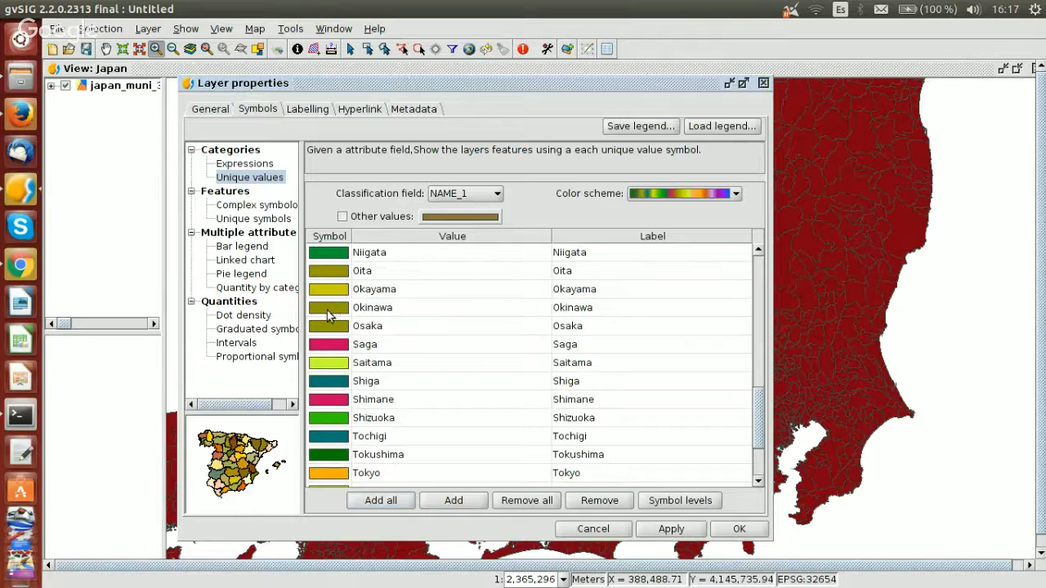
# Change the fill color of the Okinawa symbol to bright red and apply the unique values legend to the layer.
pyautogui.doubleClick(329, 317)
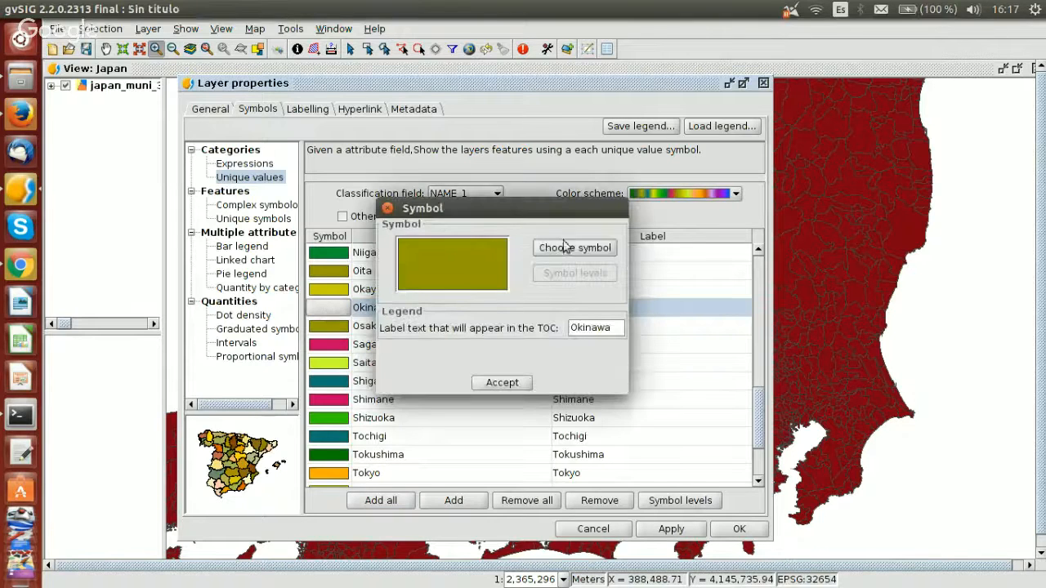
pyautogui.click(563, 246)
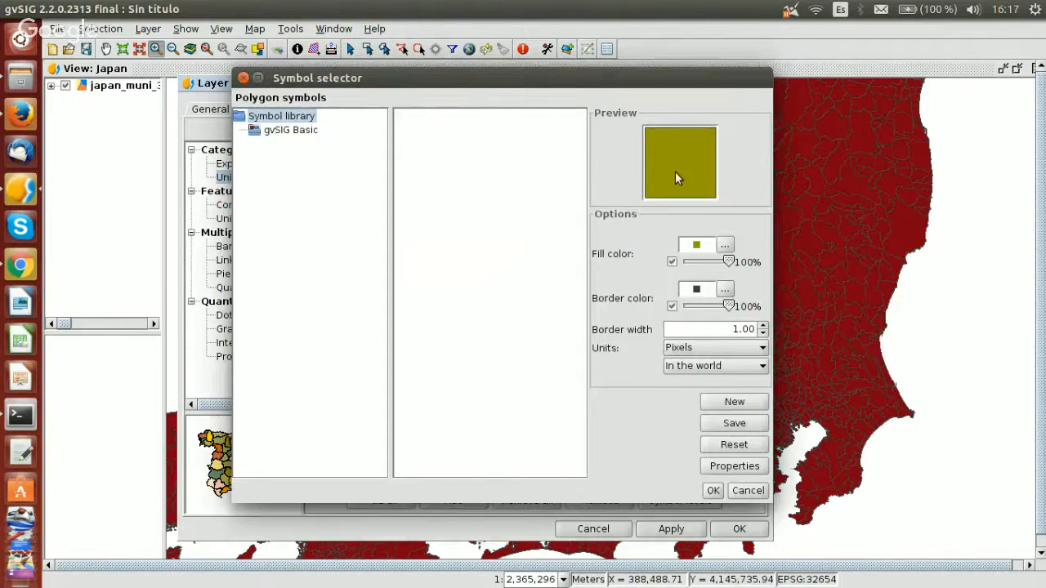
pyautogui.click(723, 246)
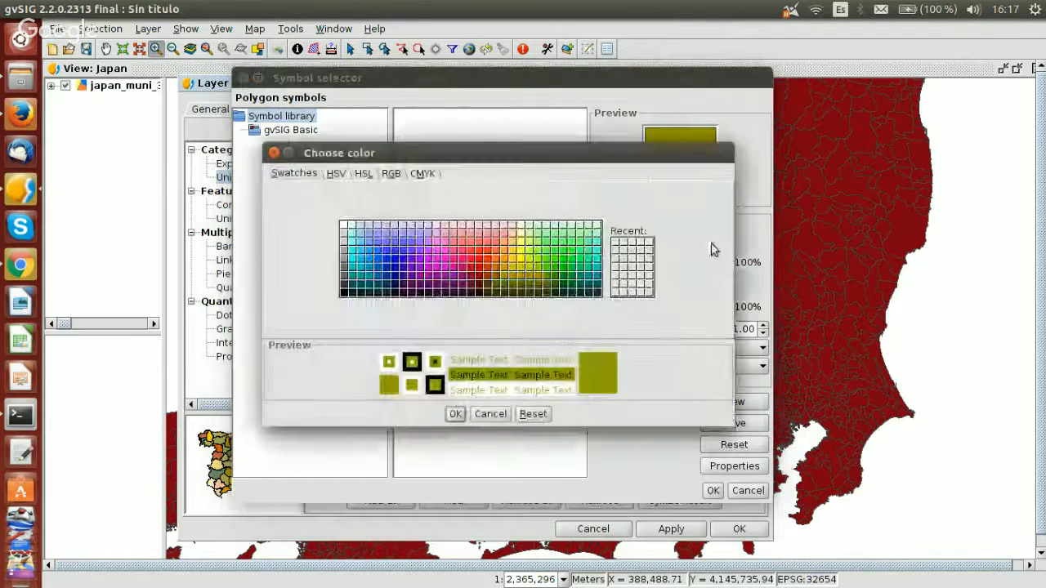
pyautogui.click(476, 261)
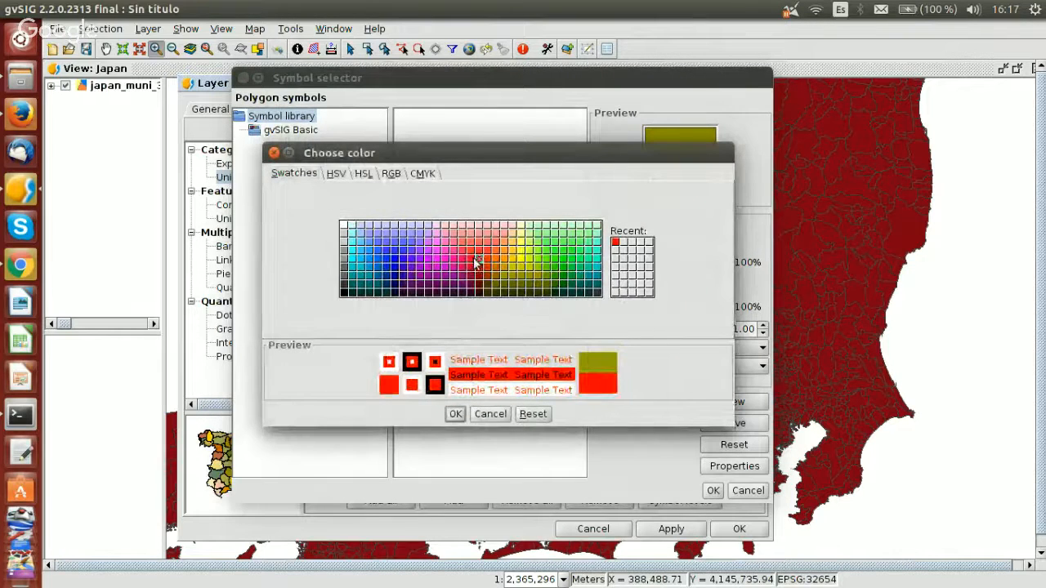
pyautogui.click(470, 259)
pyautogui.click(455, 413)
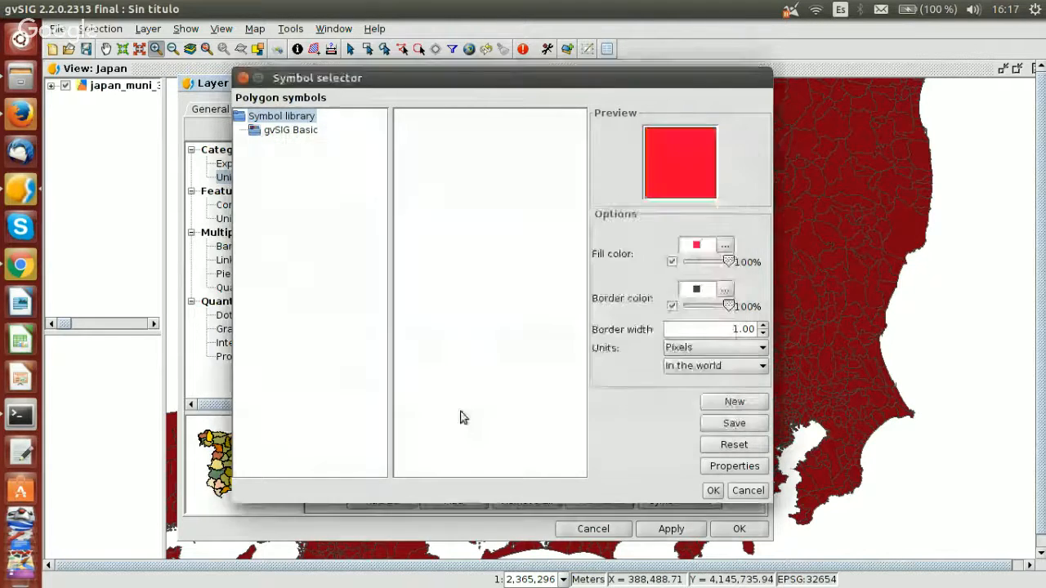
pyautogui.click(713, 491)
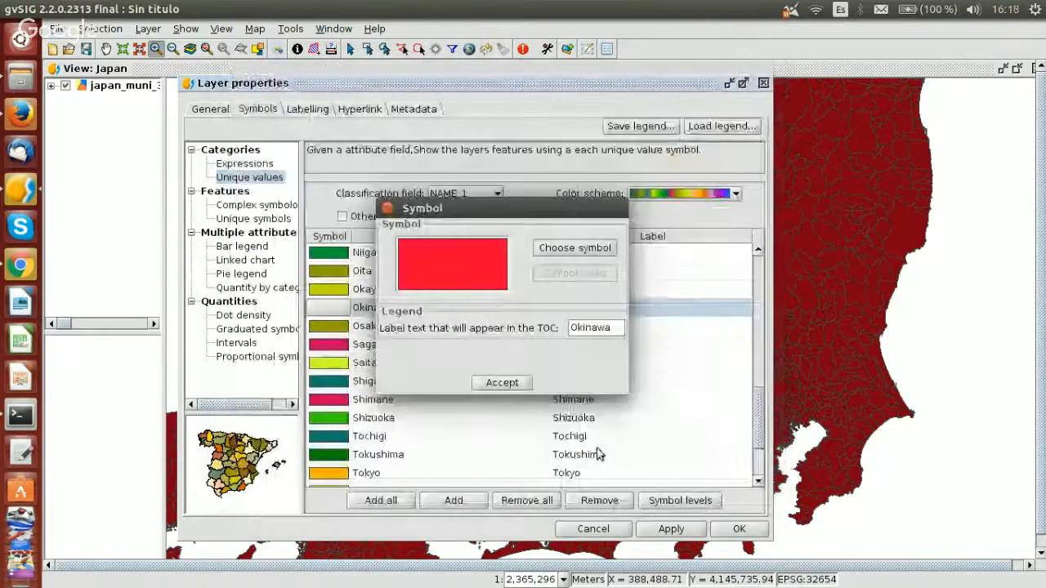
pyautogui.click(490, 380)
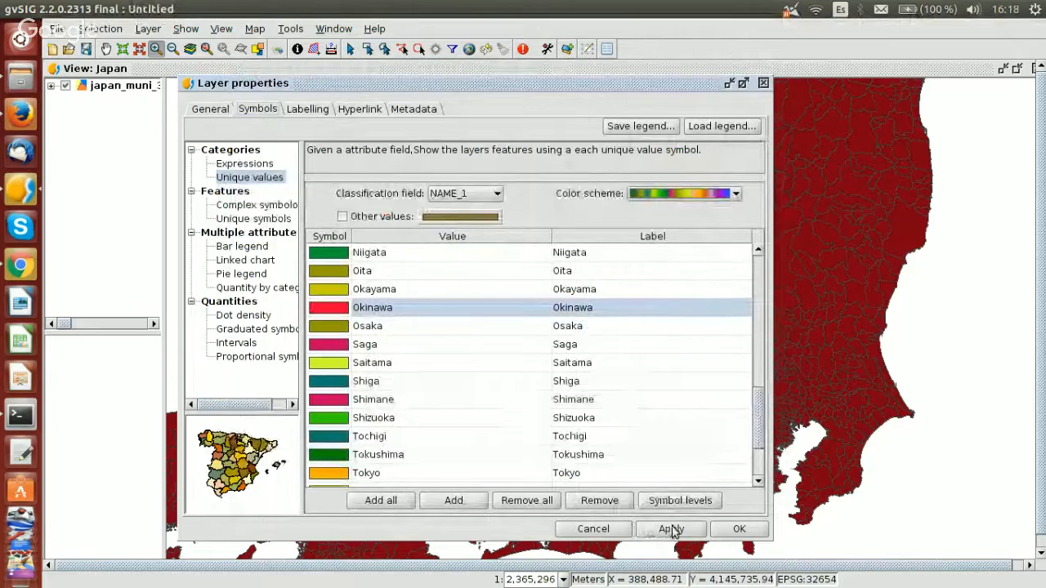
pyautogui.click(668, 529)
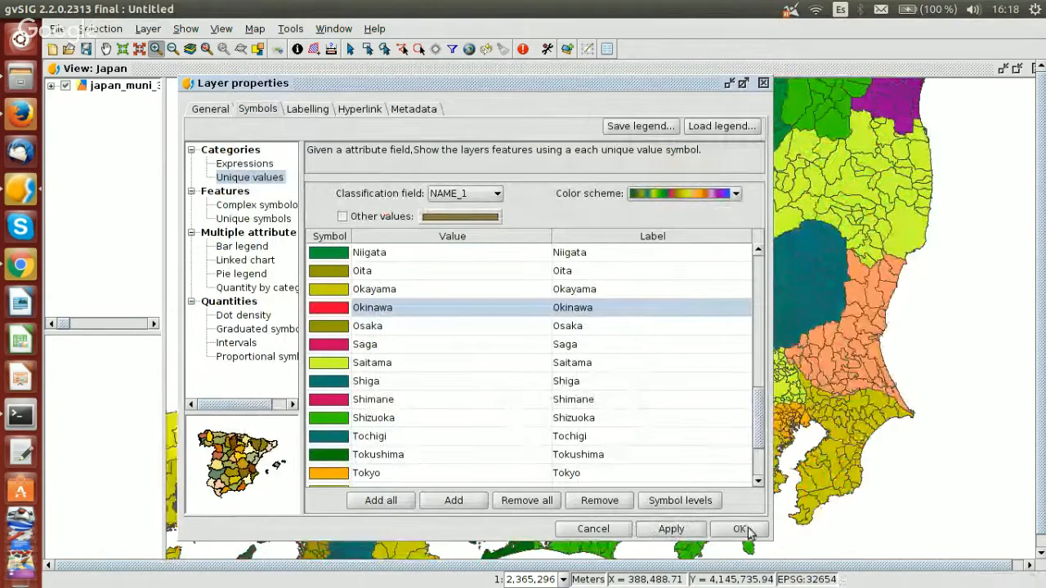
pyautogui.click(740, 529)
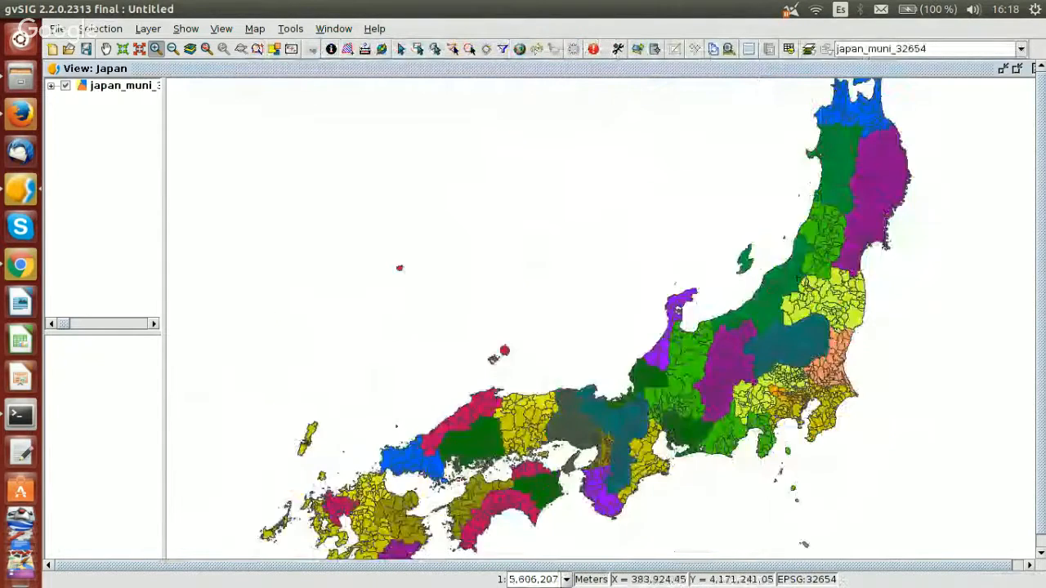
# Examine the colors of the classified municipalities across Japan, from Hokkaido down to the Okinawa islands.
pyautogui.scroll(-1, 816, 381)
pyautogui.scroll(-3, 732, 294)
pyautogui.scroll(4, 733, 294)
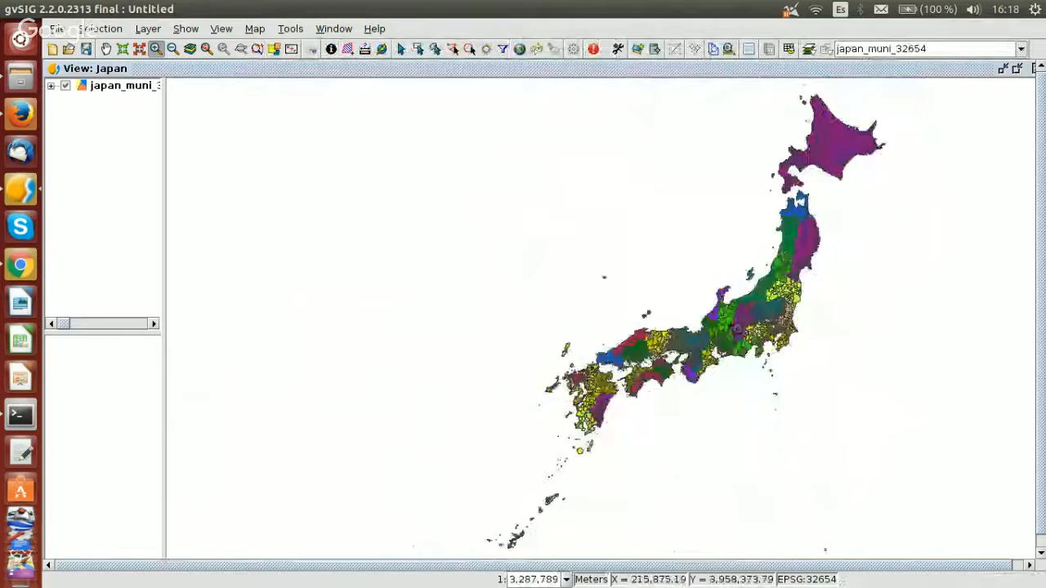
pyautogui.scroll(-1, 740, 237)
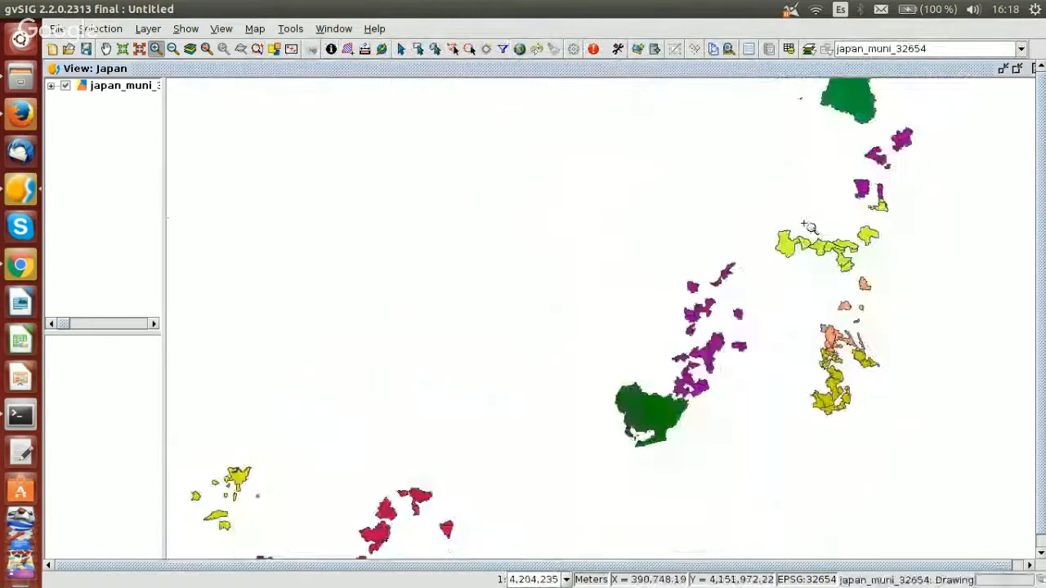
pyautogui.scroll(2, 400, 301)
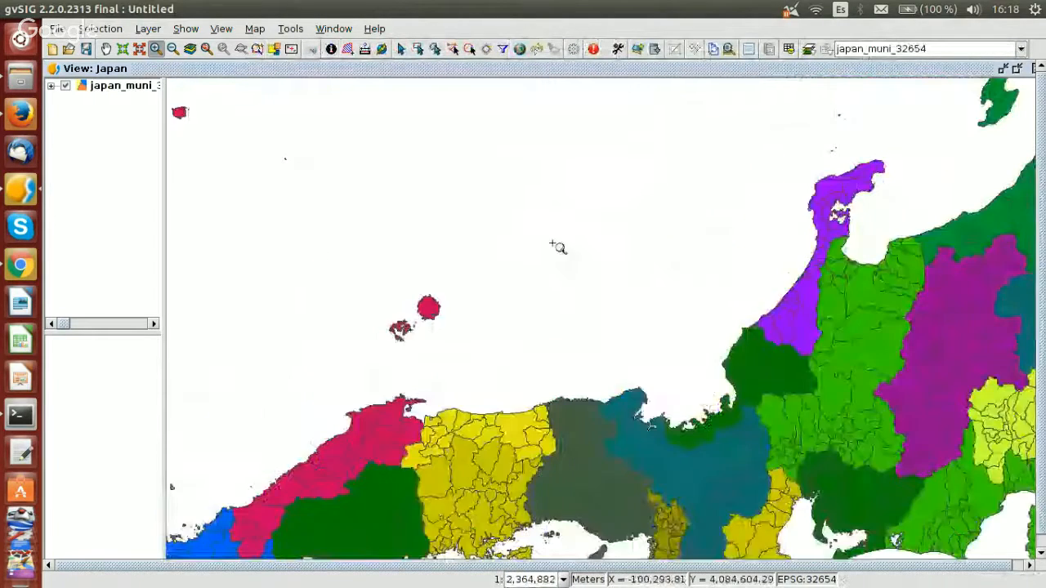
pyautogui.scroll(-3, 562, 278)
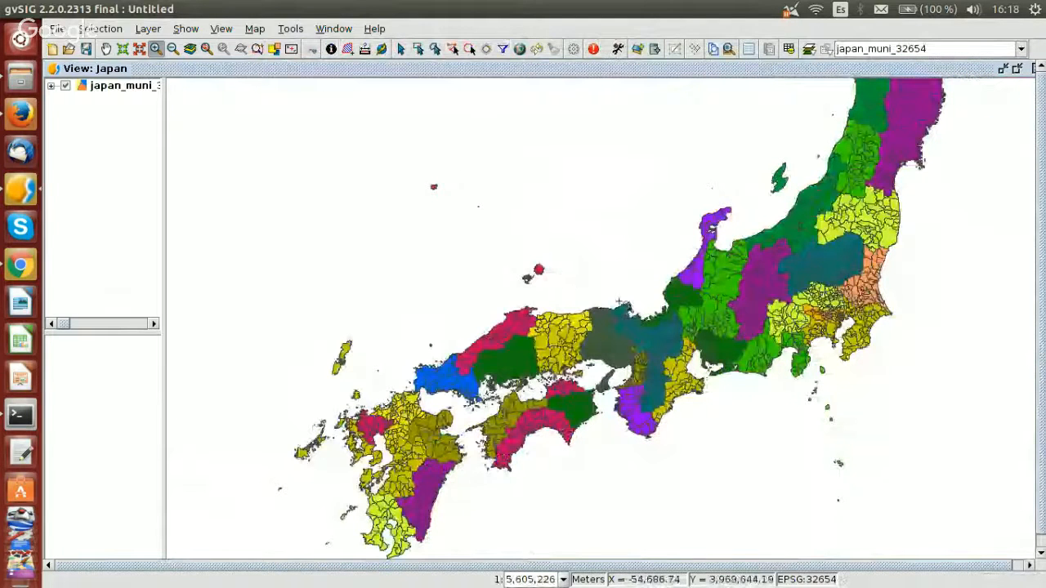
pyautogui.scroll(-2, 581, 364)
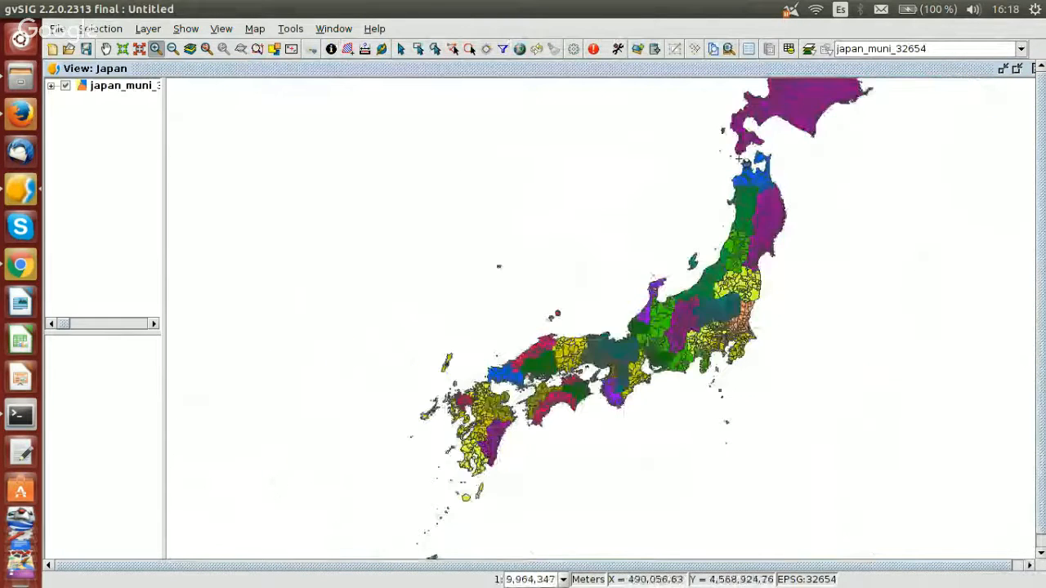
pyautogui.scroll(-1, 709, 279)
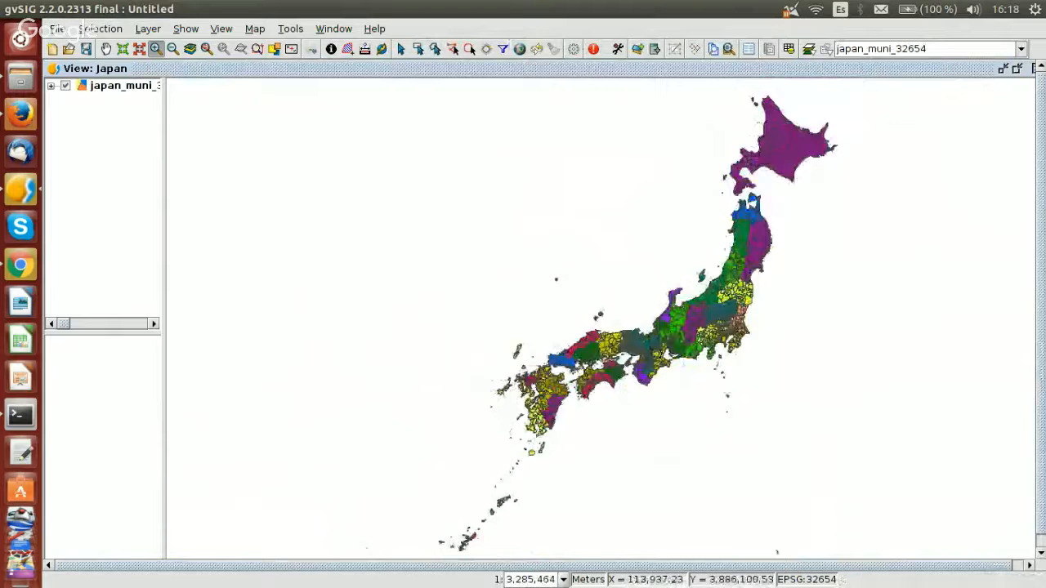
pyautogui.scroll(4, 473, 520)
pyautogui.scroll(-2, 553, 404)
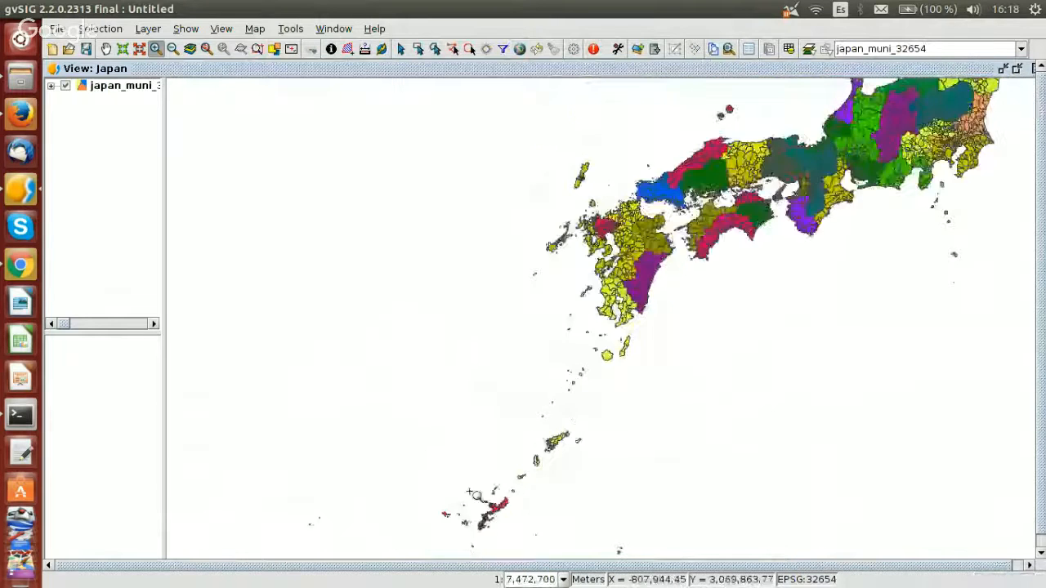
pyautogui.scroll(4, 474, 495)
pyautogui.scroll(-2, 442, 485)
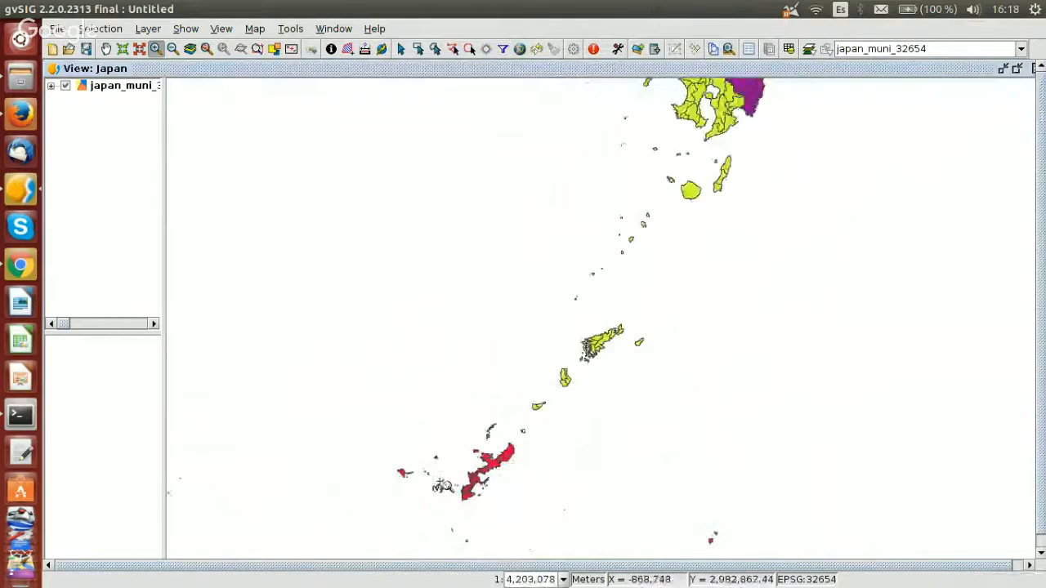
pyautogui.scroll(-2, 457, 498)
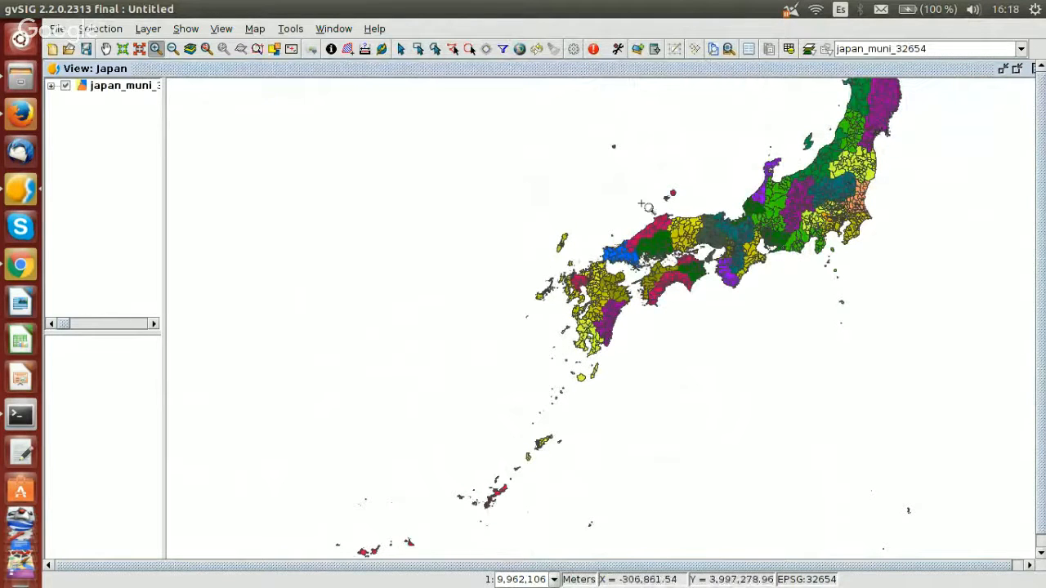
pyautogui.scroll(4, 690, 228)
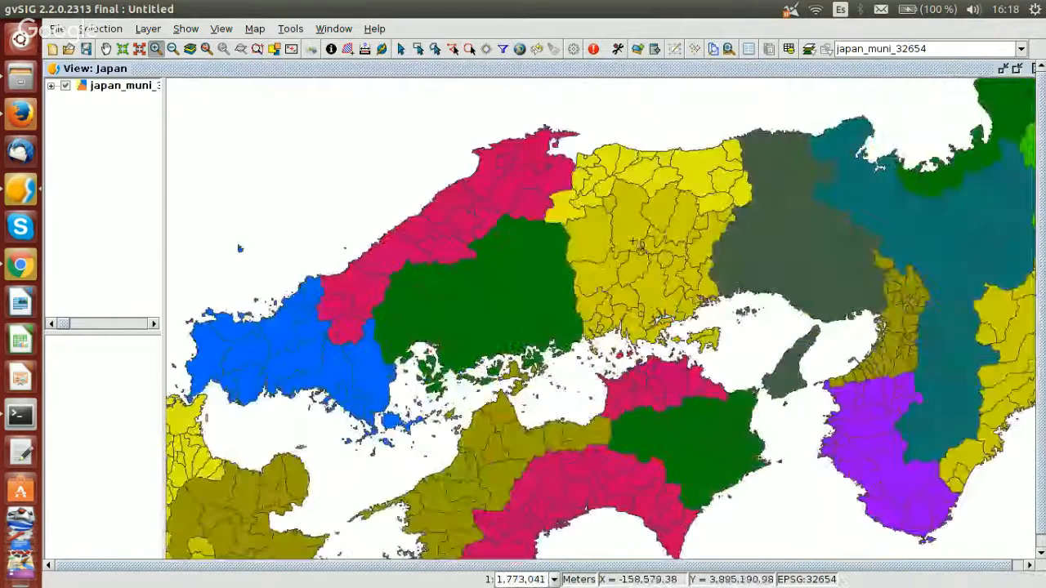
# Enable labelling in the japan_muni_32654 layer's properties, using label attributes defined in table.
pyautogui.doubleClick(119, 89)
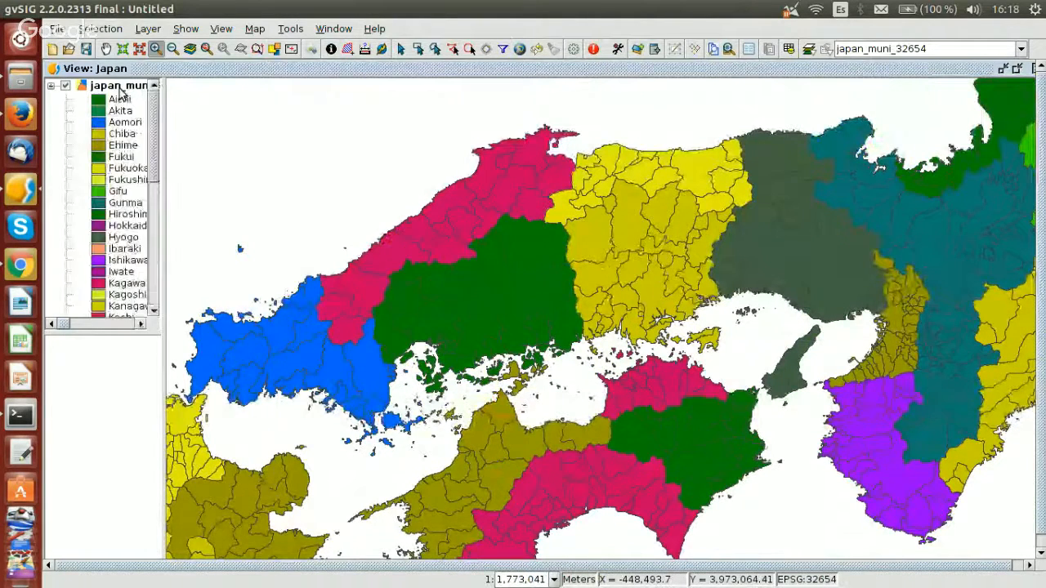
pyautogui.click(188, 109)
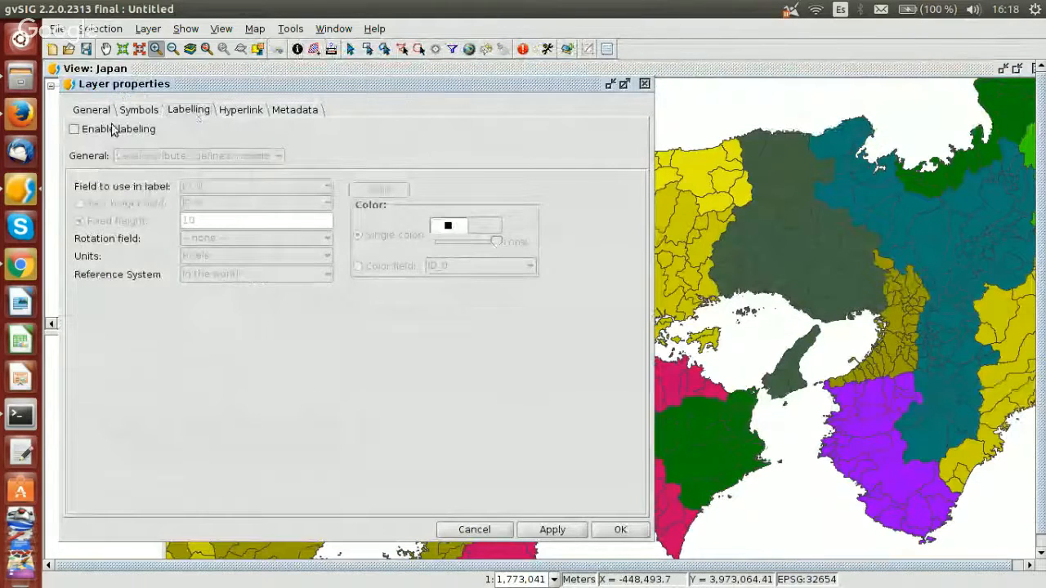
pyautogui.click(74, 131)
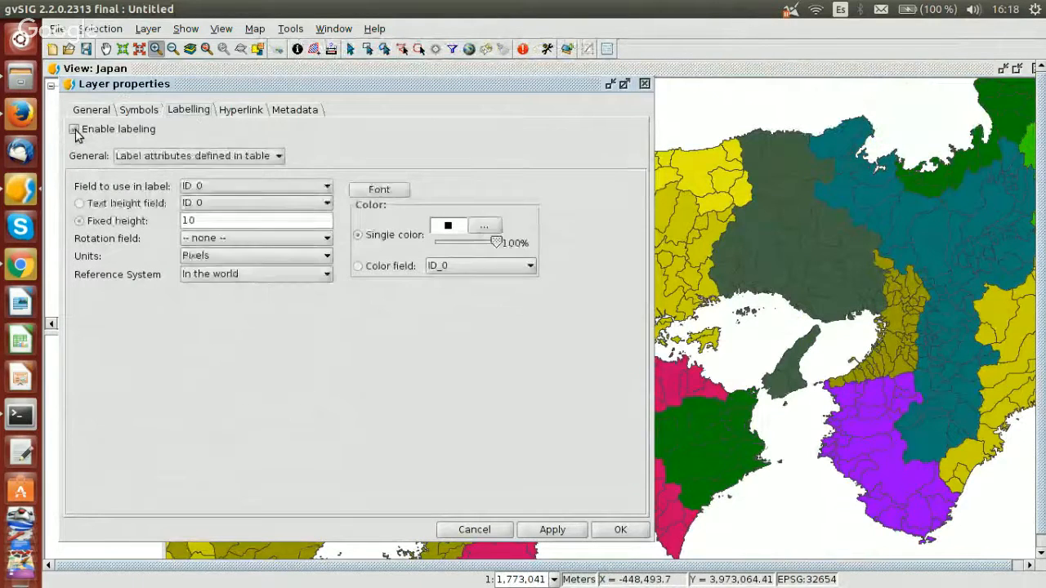
pyautogui.click(235, 158)
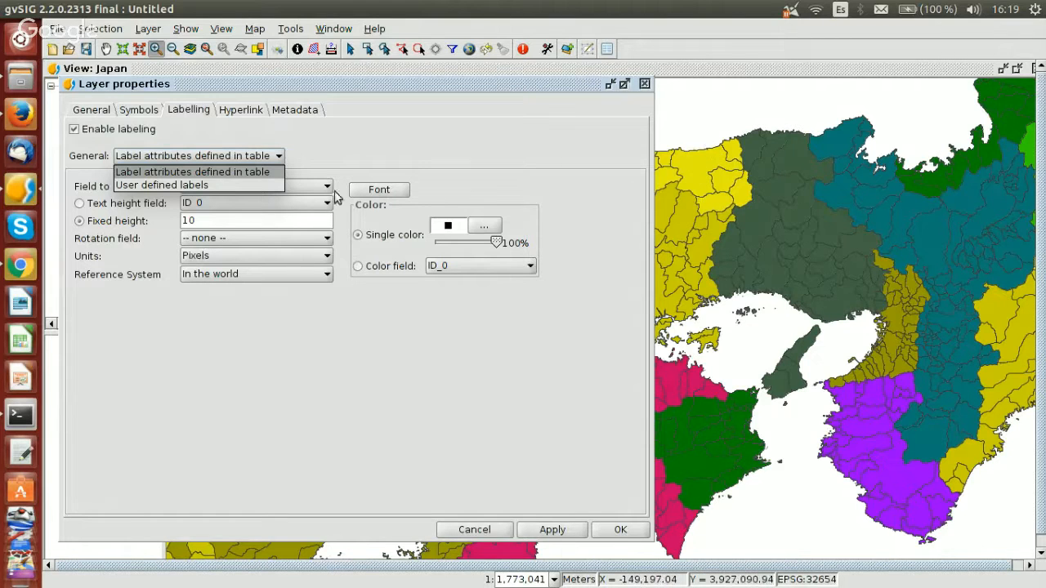
pyautogui.click(186, 175)
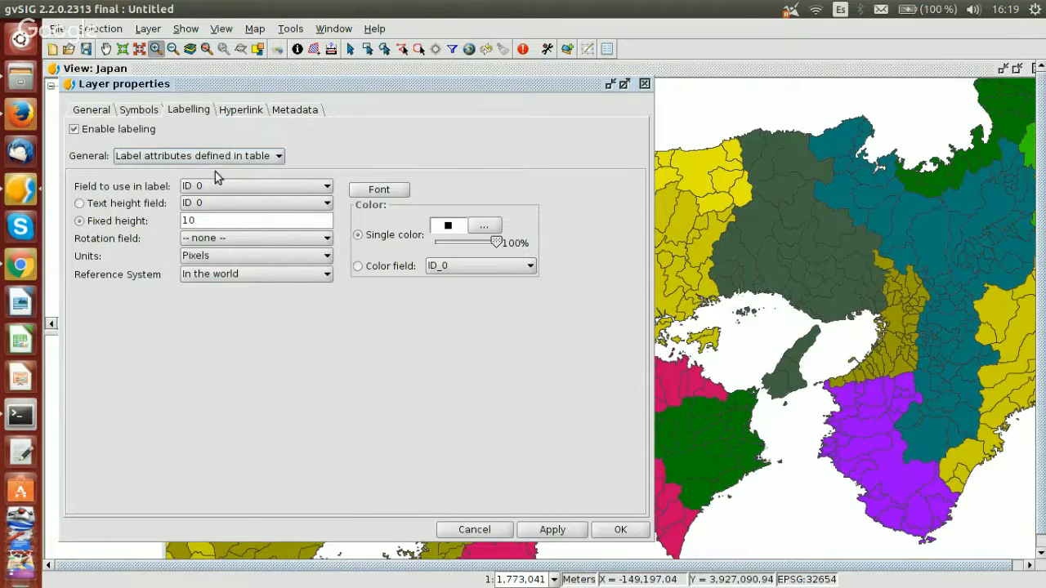
# Use NAME_2 as the label field of the municipalities layer and set the label units to meters.
pyautogui.click(279, 187)
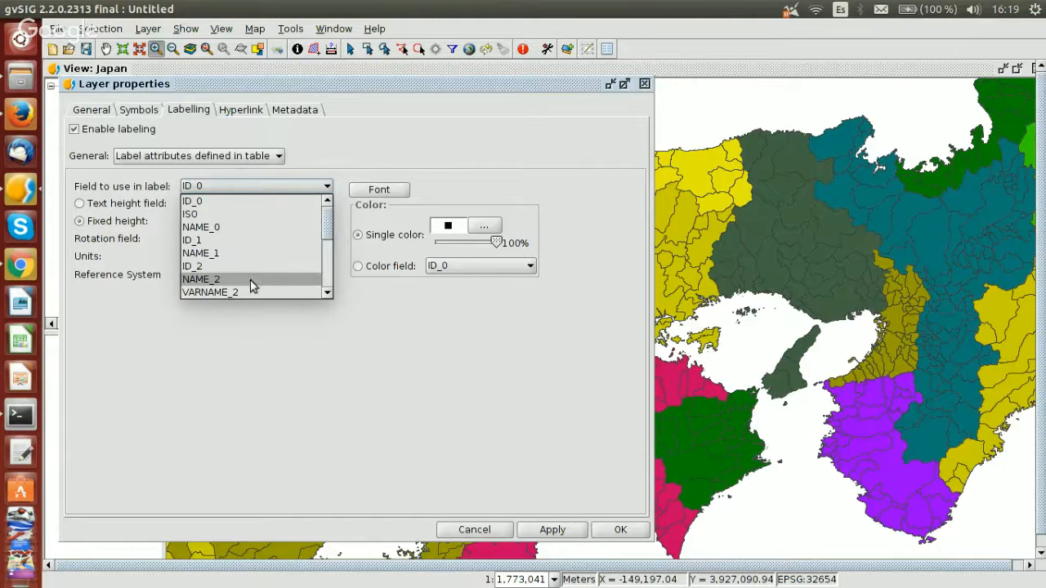
pyautogui.click(209, 281)
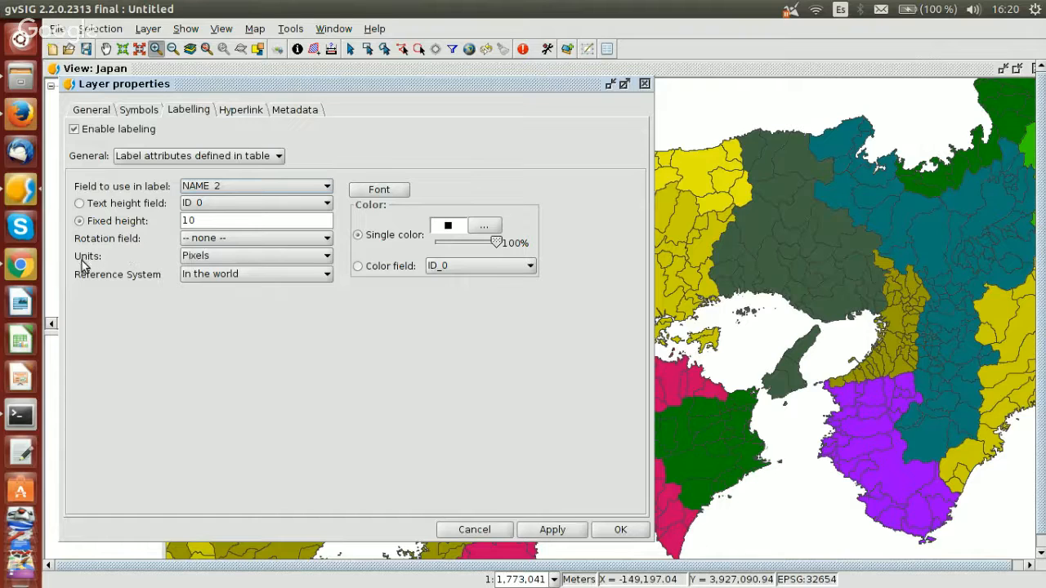
pyautogui.click(293, 259)
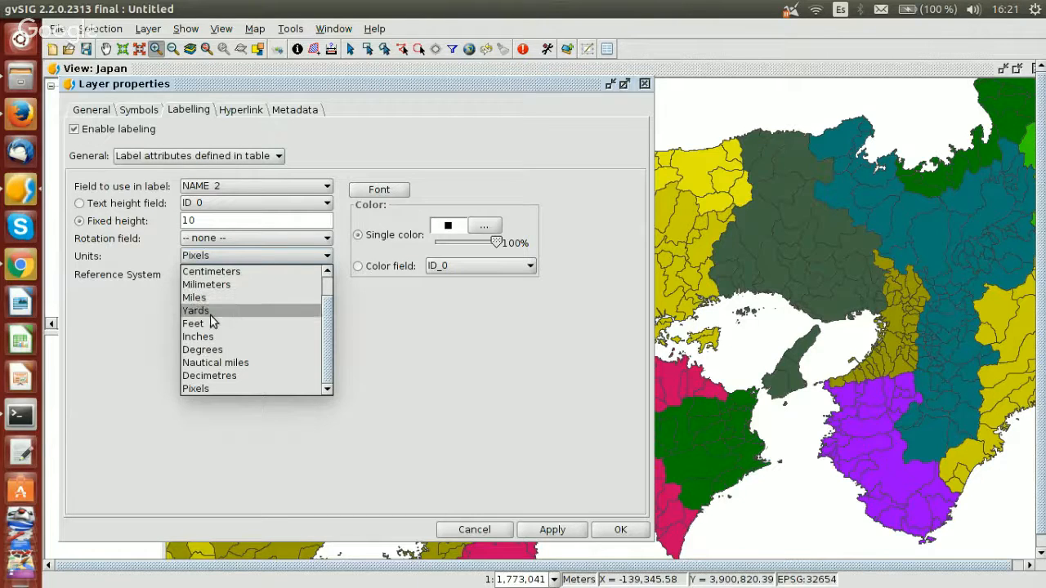
pyautogui.scroll(1, 227, 301)
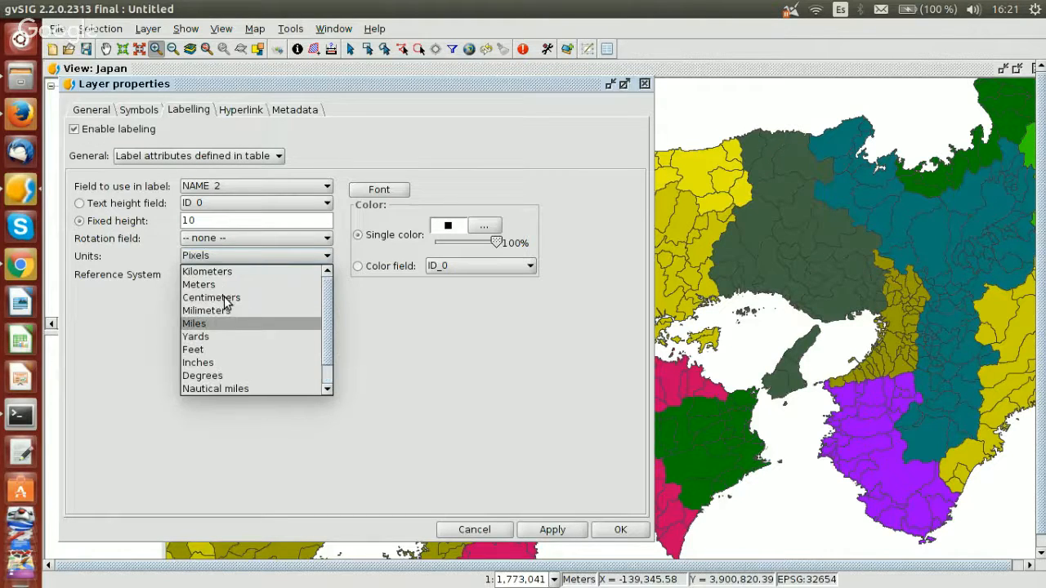
pyautogui.click(206, 285)
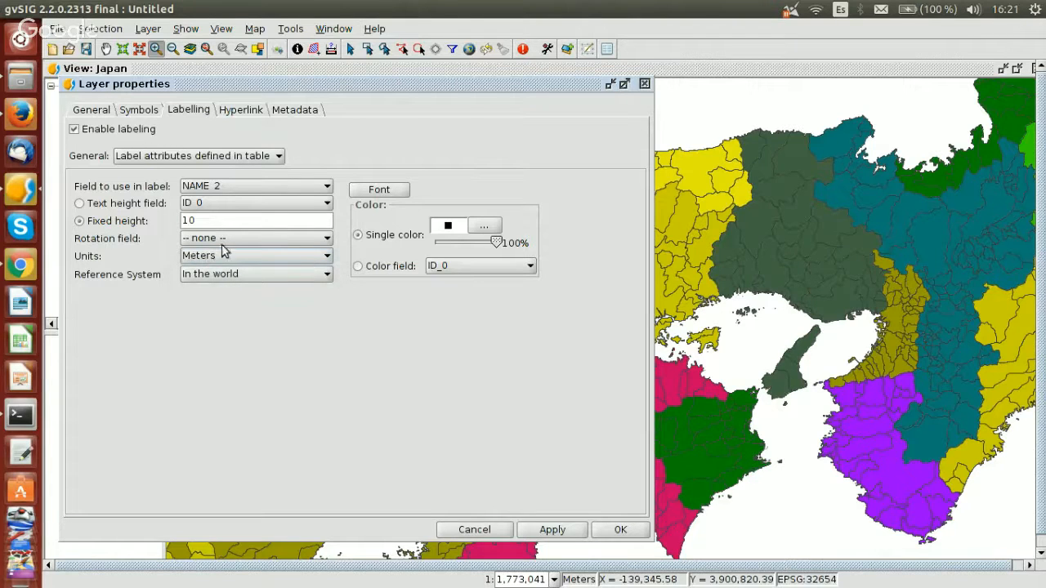
# Set the fixed label height to 2500 and apply the labelling to the layer.
pyautogui.doubleClick(209, 221)
pyautogui.write('2500')
pyautogui.click(552, 530)
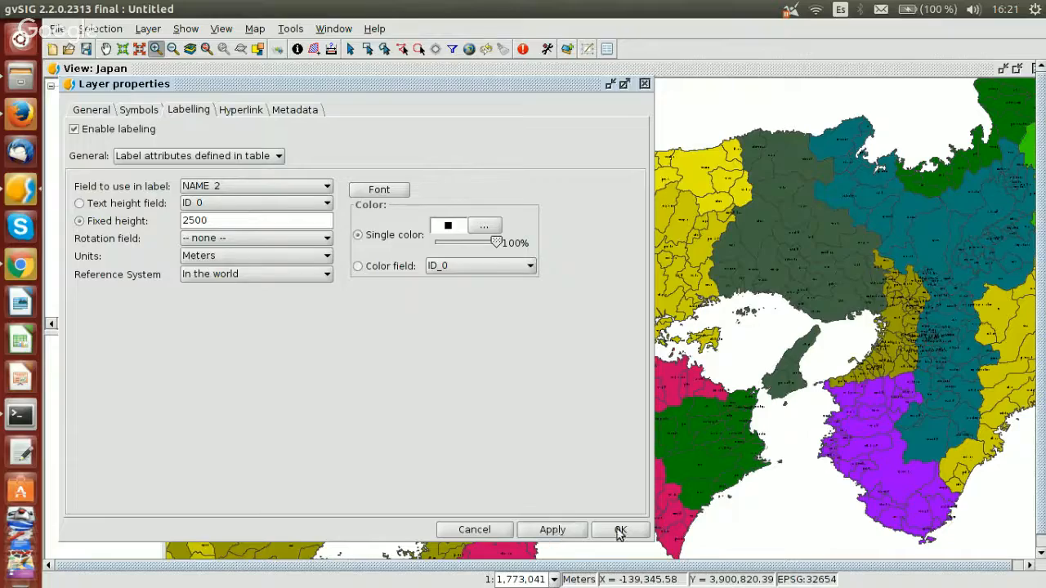
pyautogui.click(620, 529)
# Examine how the size of the municipality name labels changes with the map scale around Okayama.
pyautogui.scroll(4, 653, 296)
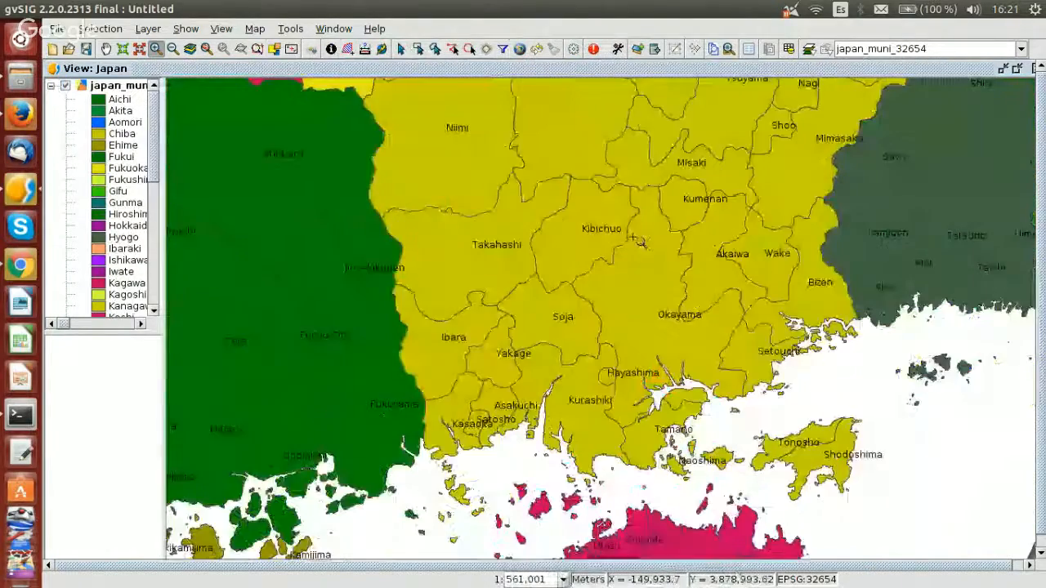
pyautogui.scroll(-2, 582, 282)
pyautogui.scroll(2, 582, 257)
pyautogui.scroll(1, 582, 256)
pyautogui.scroll(-2, 575, 257)
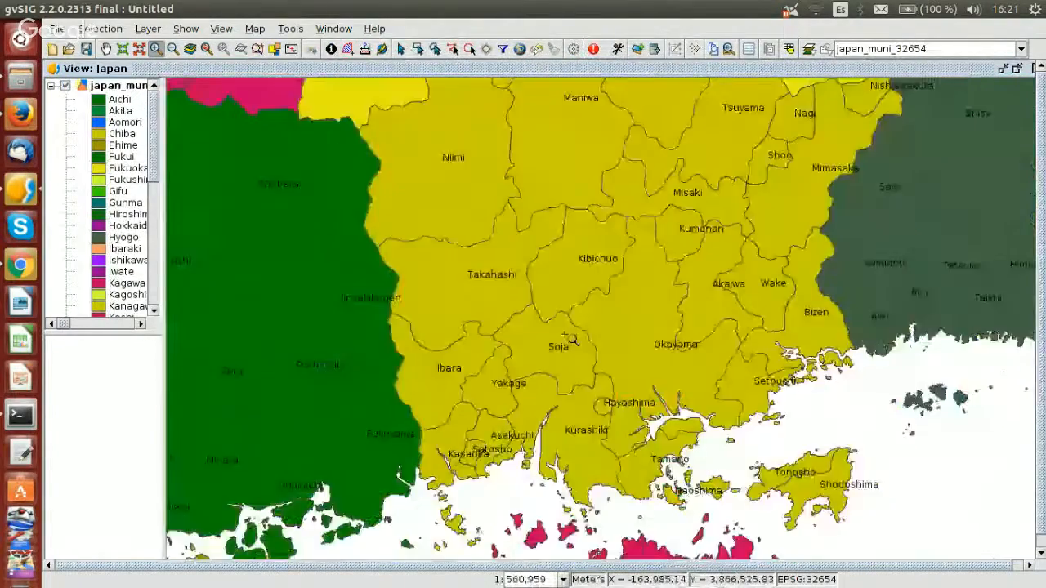
pyautogui.scroll(2, 568, 257)
pyautogui.scroll(1, 567, 256)
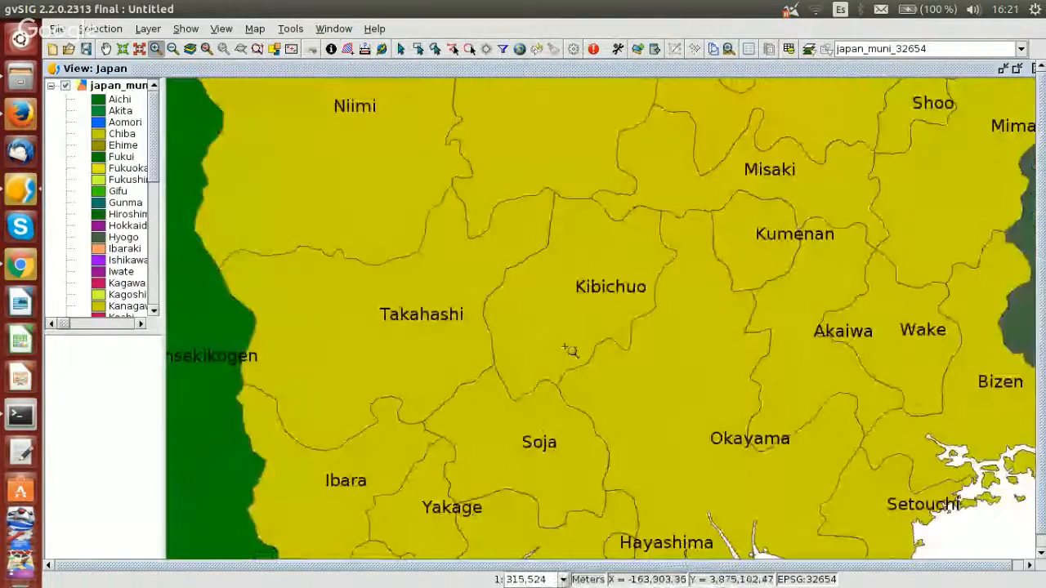
pyautogui.scroll(-1, 569, 351)
pyautogui.scroll(-1, 647, 294)
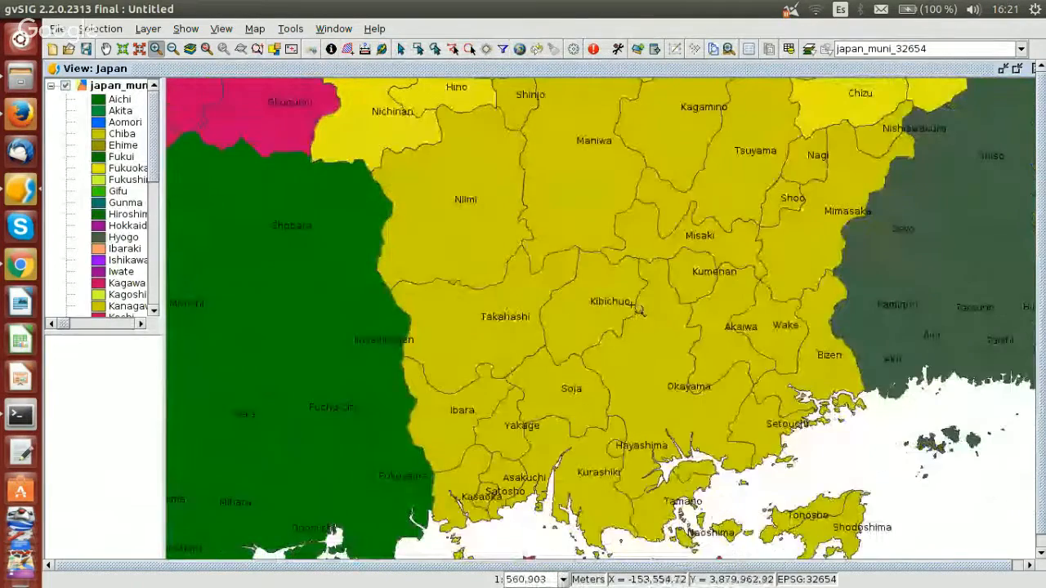
pyautogui.scroll(-1, 640, 310)
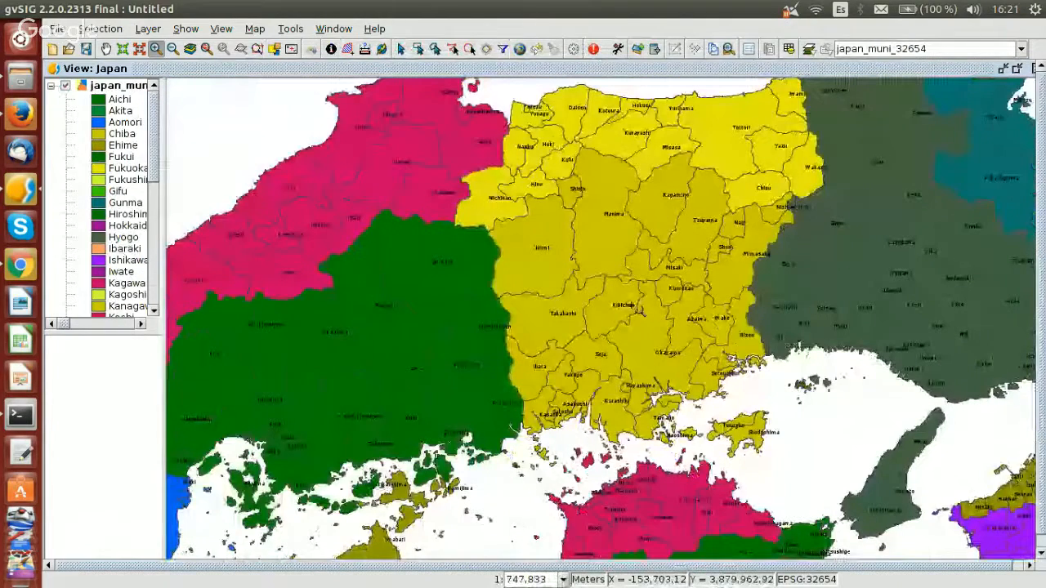
pyautogui.scroll(1, 638, 308)
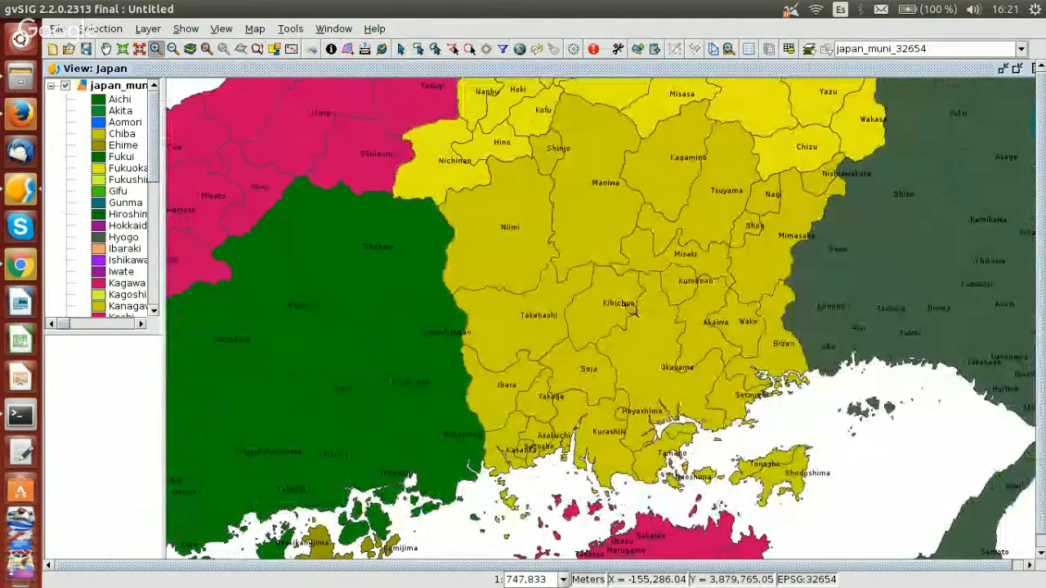
pyautogui.scroll(-1, 635, 312)
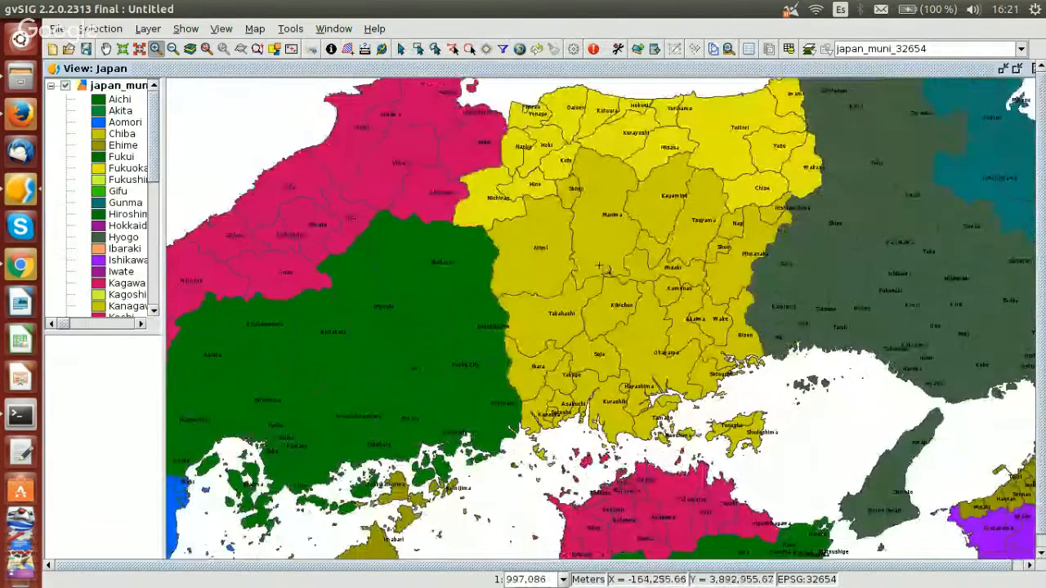
pyautogui.scroll(-1, 610, 271)
pyautogui.scroll(1, 586, 245)
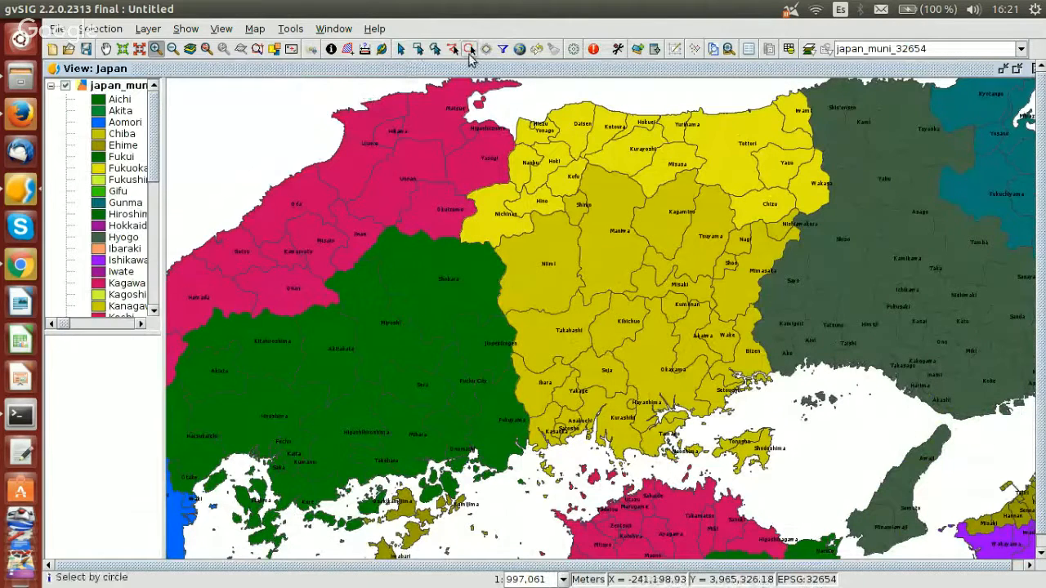
# Choose the file japan_railway_4326.shp as a new layer for the Japan view and check its assumed CRS.
pyautogui.click(638, 51)
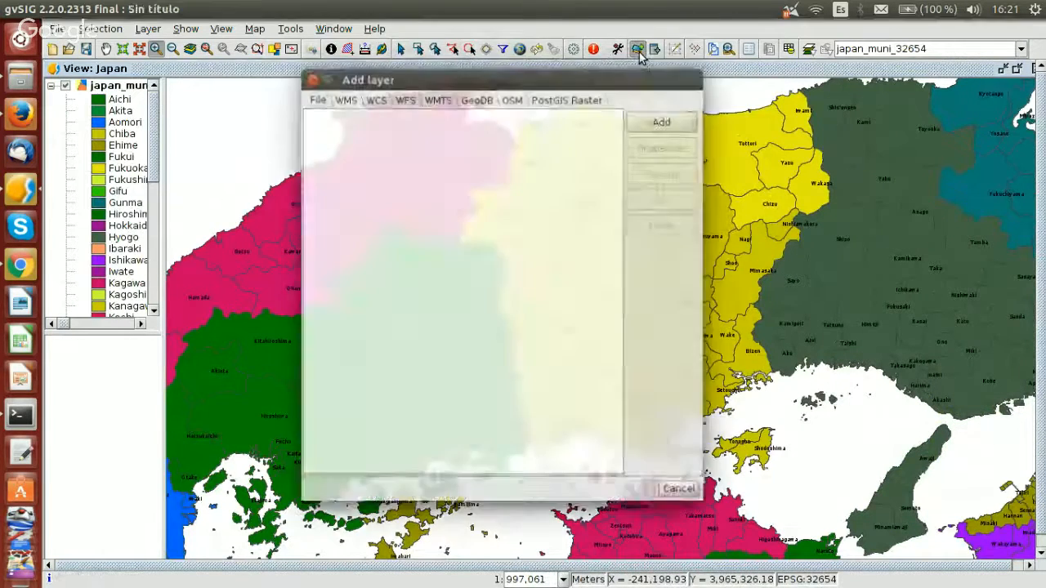
pyautogui.click(656, 127)
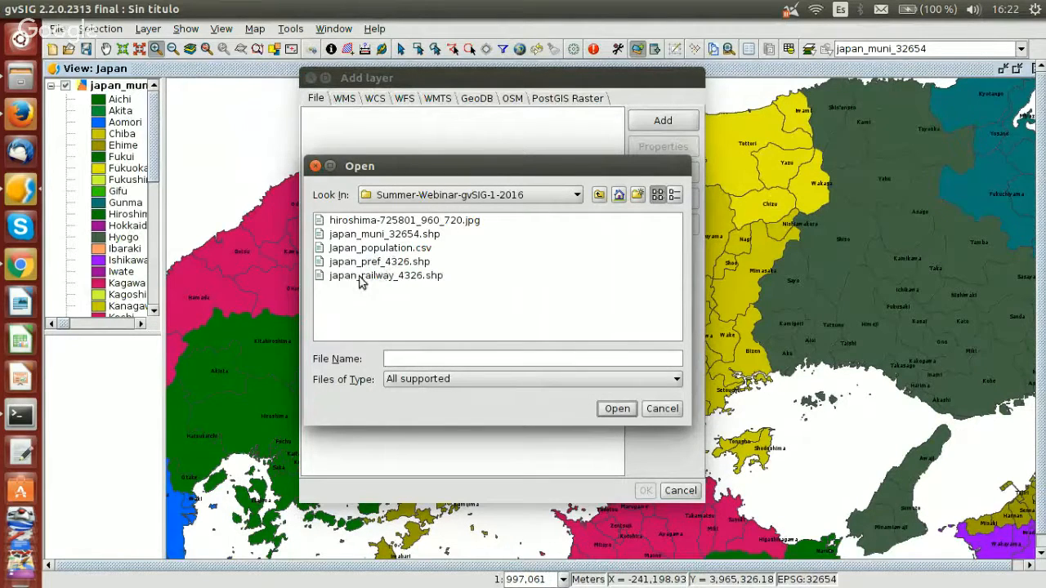
pyautogui.click(409, 283)
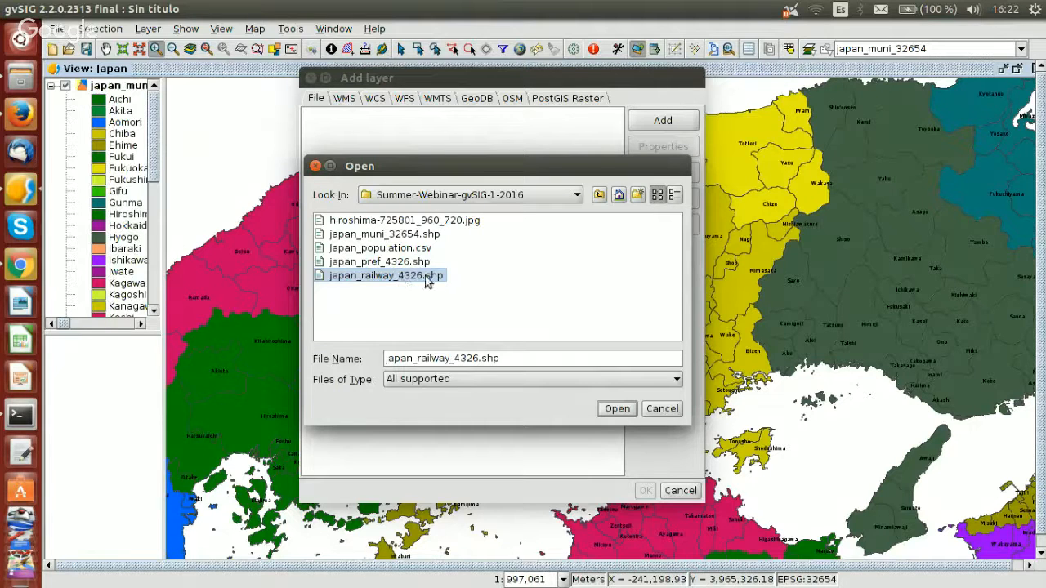
pyautogui.click(609, 411)
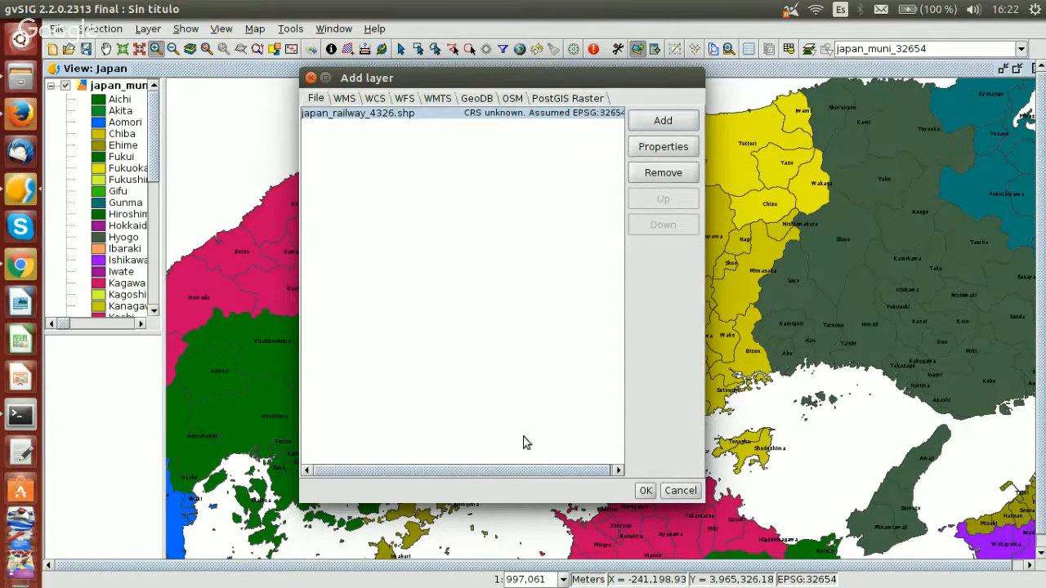
pyautogui.moveTo(528, 472); pyautogui.dragTo(571, 473)
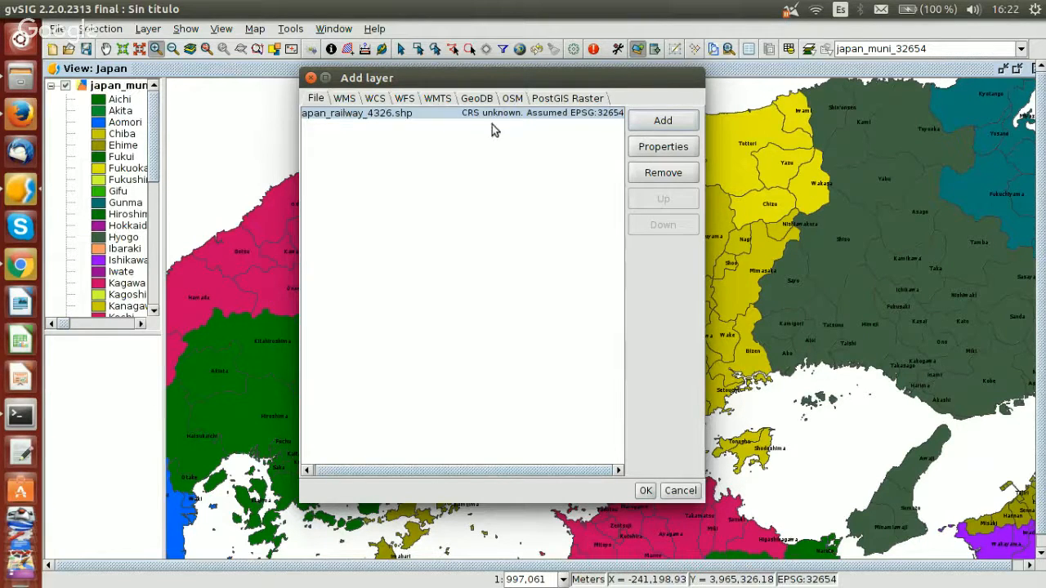
# Set the CRS of japan_railway_4326.shp to EPSG:4326, finding it among the EPSG systems by its code.
pyautogui.click(674, 152)
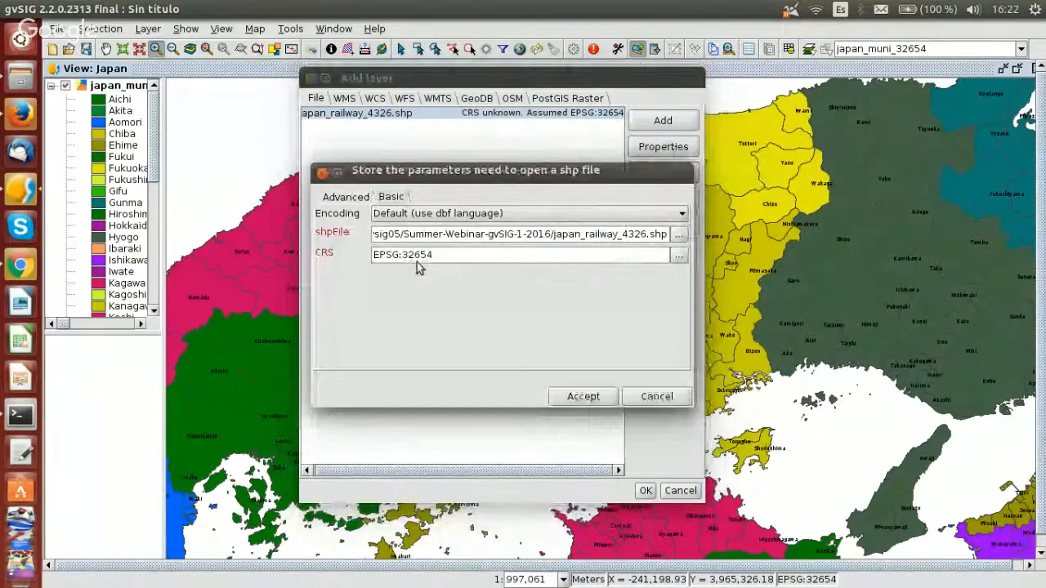
pyautogui.click(678, 256)
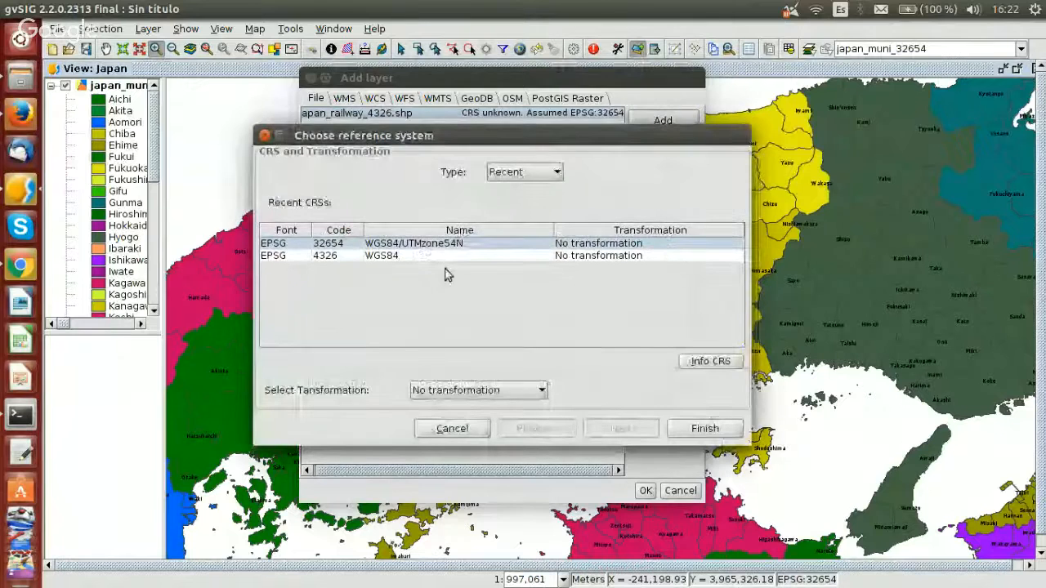
pyautogui.click(380, 255)
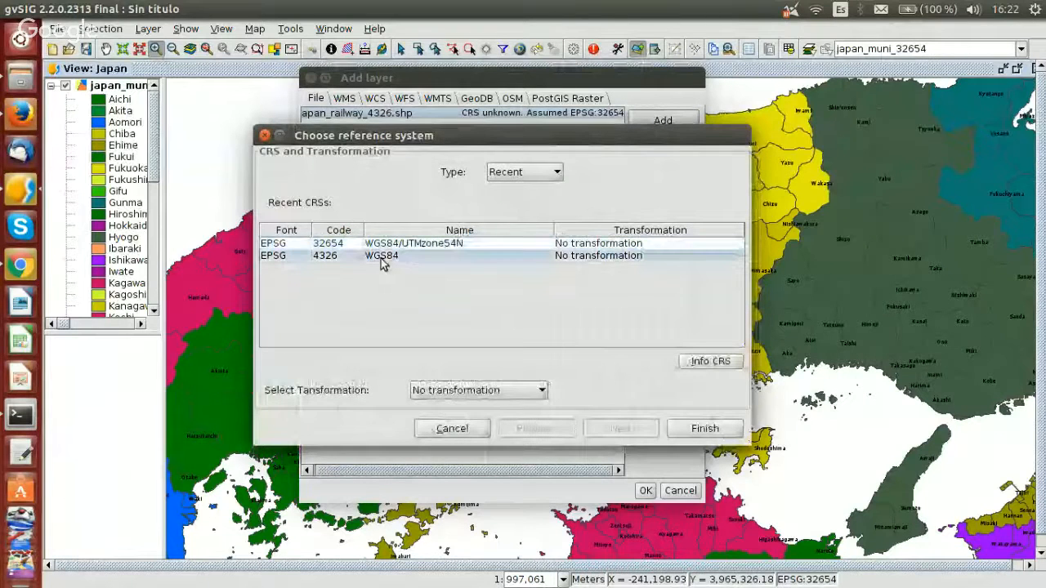
pyautogui.click(527, 173)
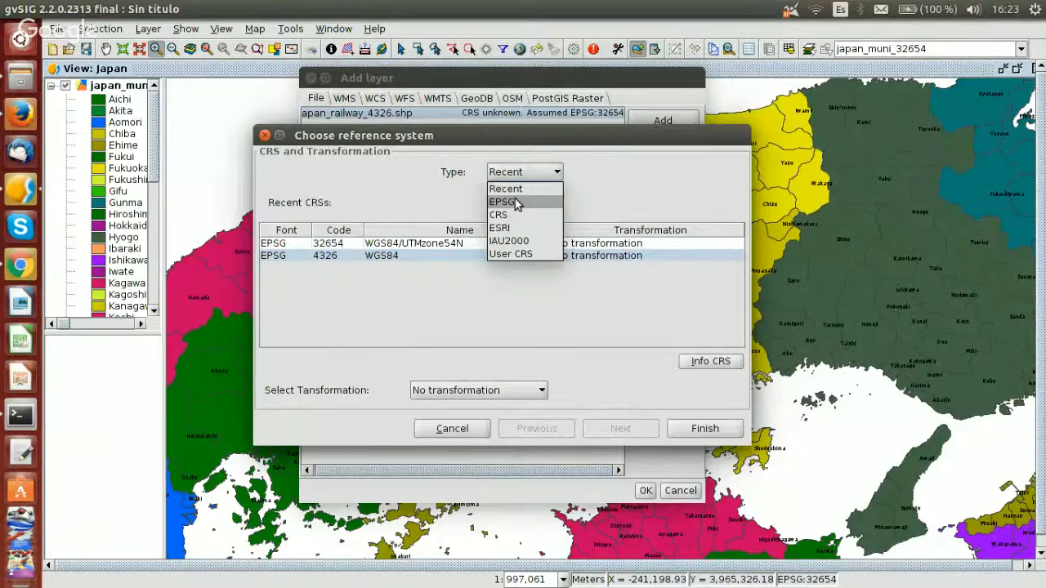
pyautogui.click(515, 200)
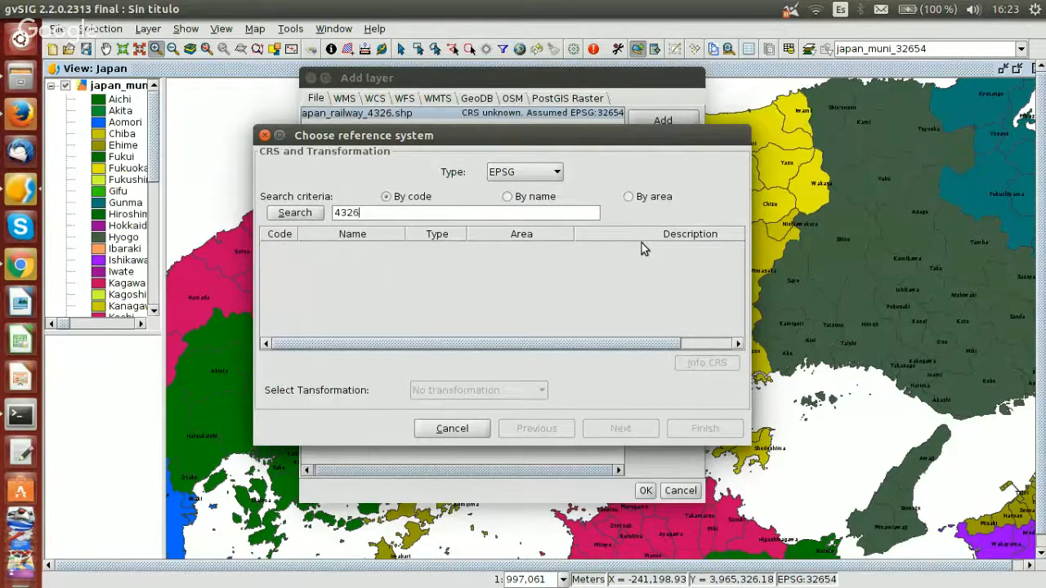
pyautogui.press('Return')
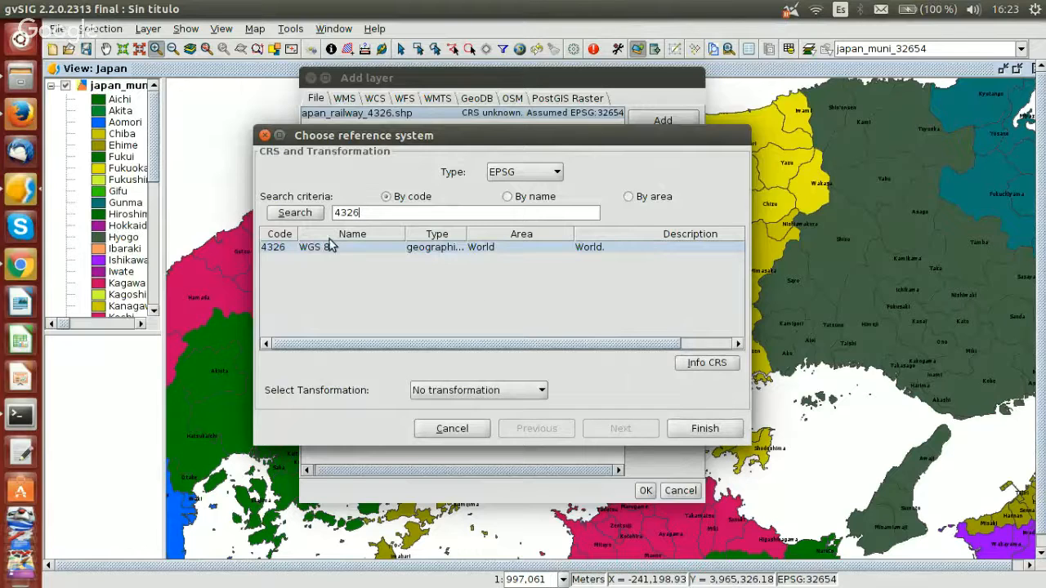
pyautogui.click(700, 428)
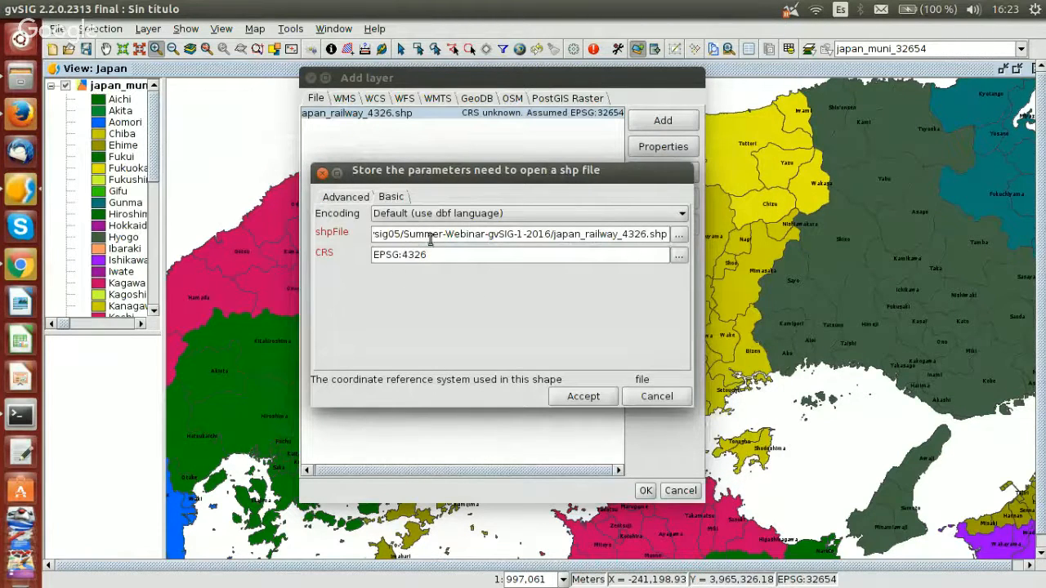
pyautogui.click(583, 396)
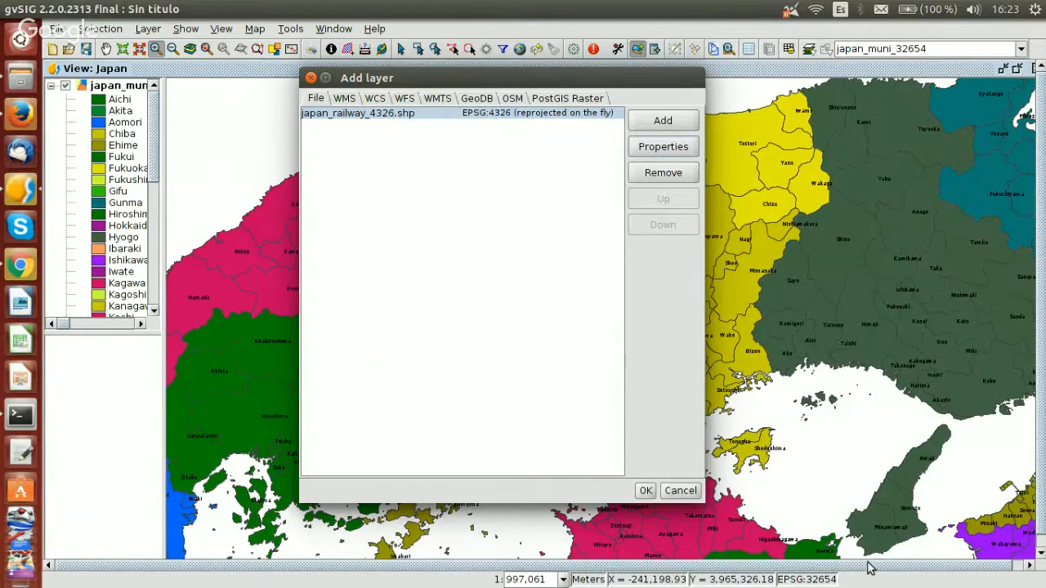
# Add the railway layer to the view and check the reprojected lines over the municipalities.
pyautogui.click(644, 491)
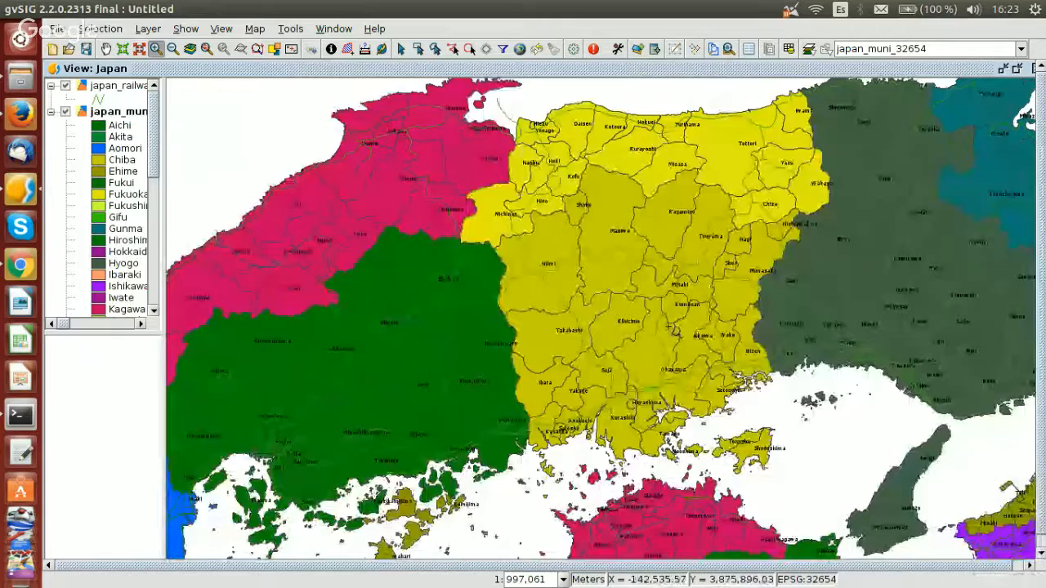
pyautogui.scroll(1, 447, 302)
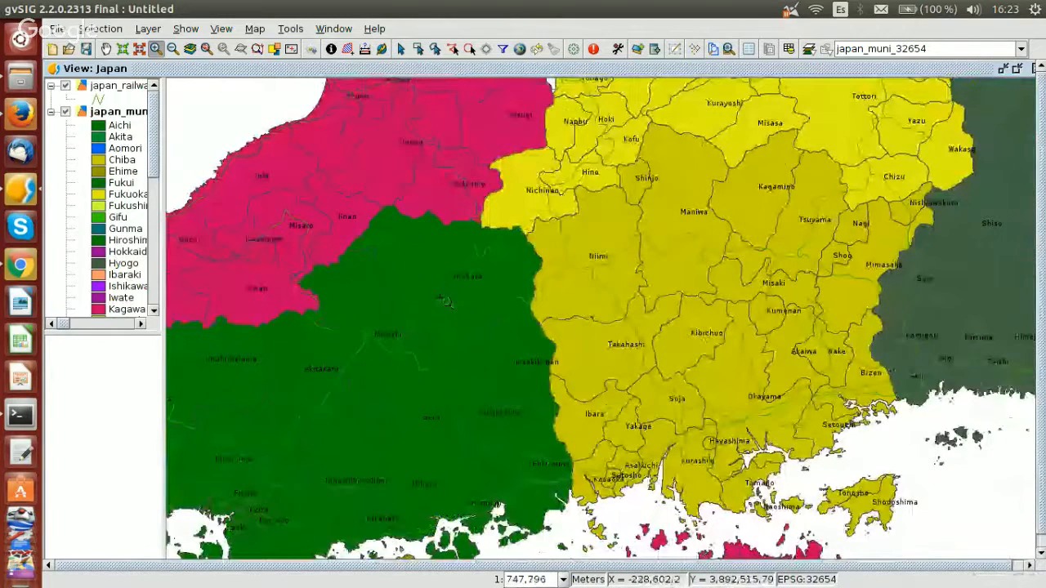
pyautogui.scroll(-1, 447, 302)
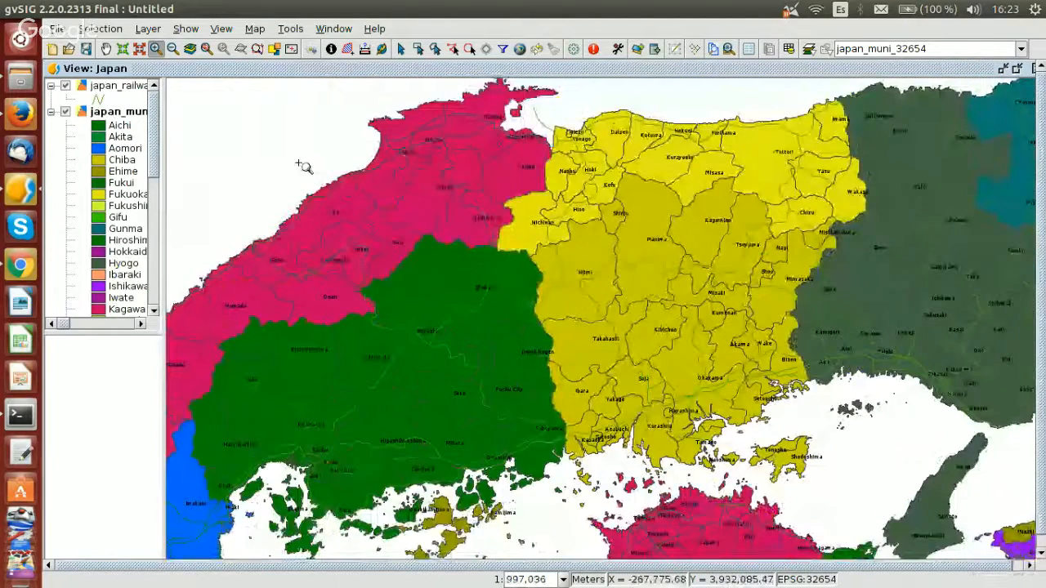
# Start exporting the japan_railway_4326 layer and choose Shape format as the output format.
pyautogui.click(117, 86)
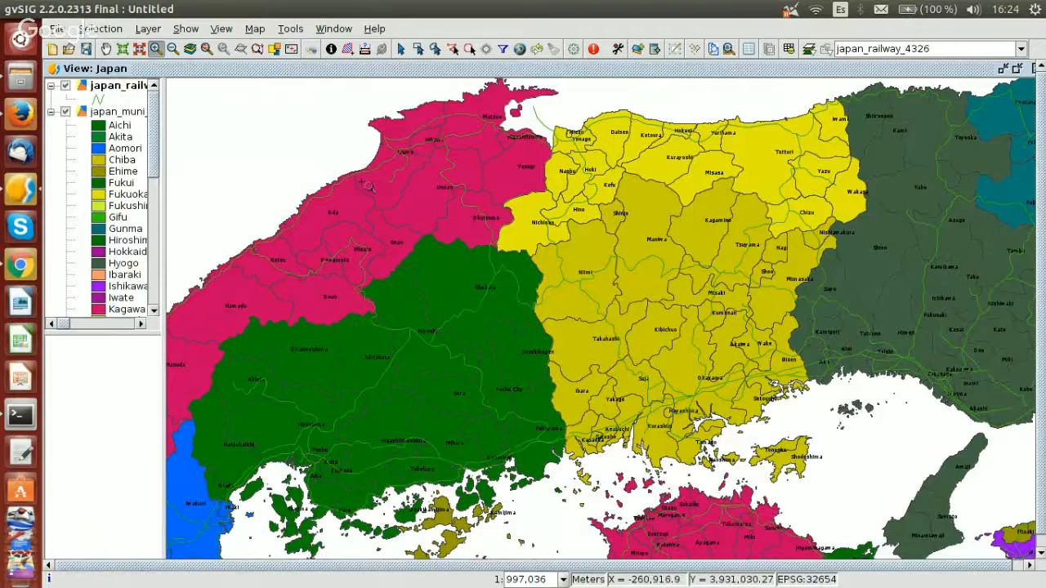
pyautogui.rightClick(112, 91)
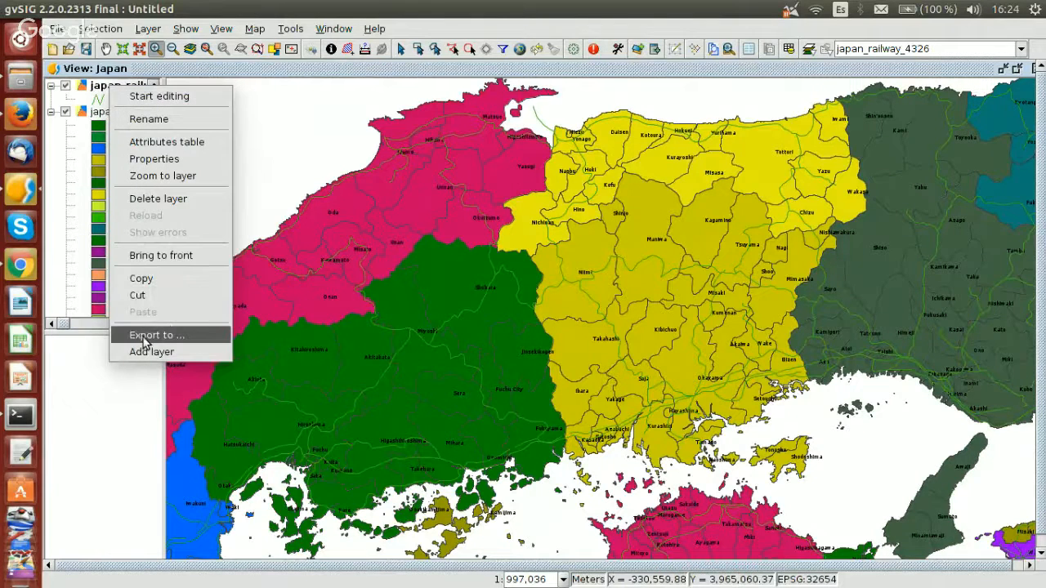
pyautogui.click(98, 94)
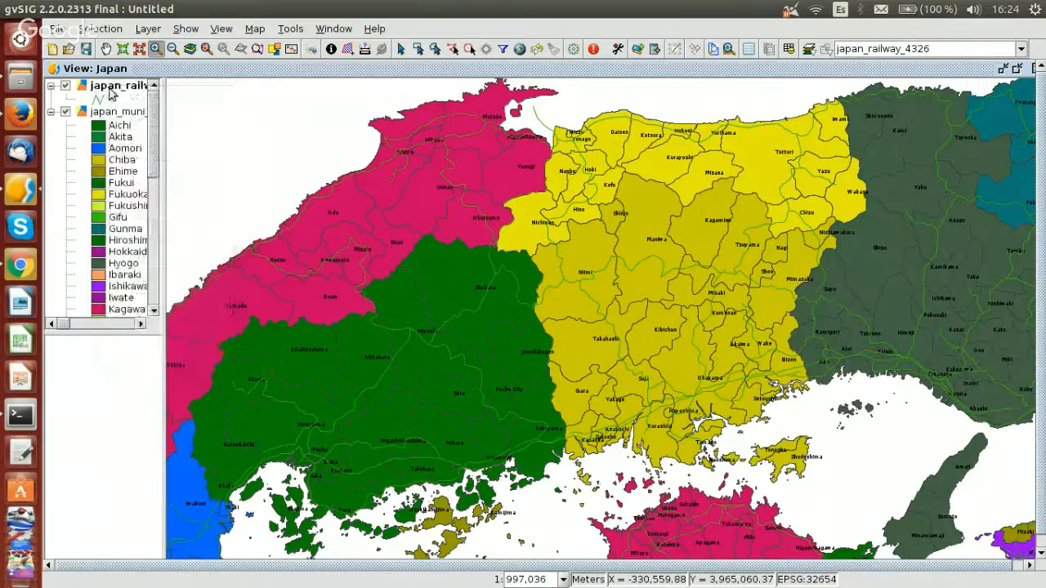
pyautogui.click(148, 29)
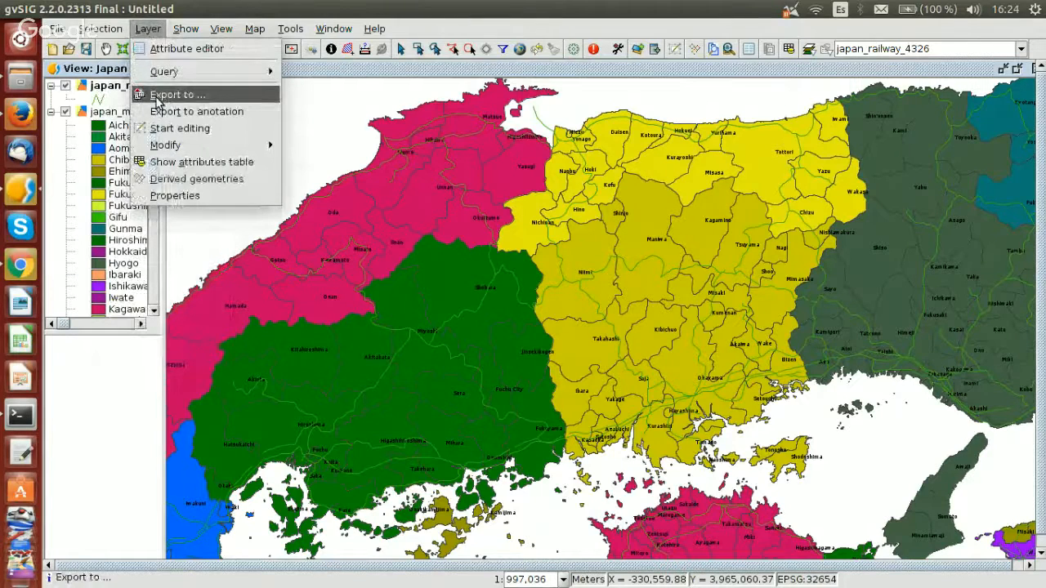
pyautogui.click(154, 96)
pyautogui.click(292, 157)
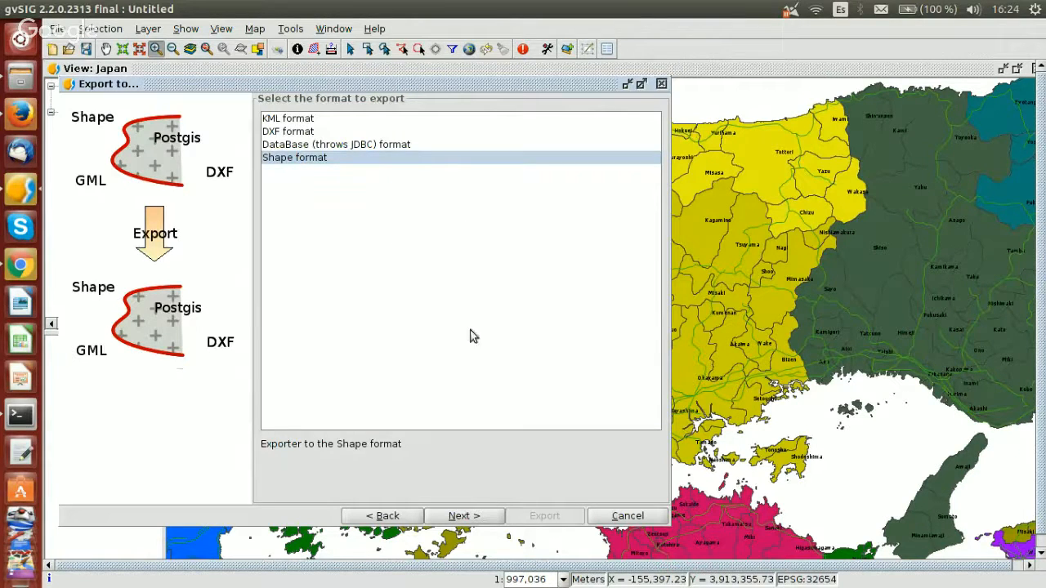
pyautogui.click(461, 514)
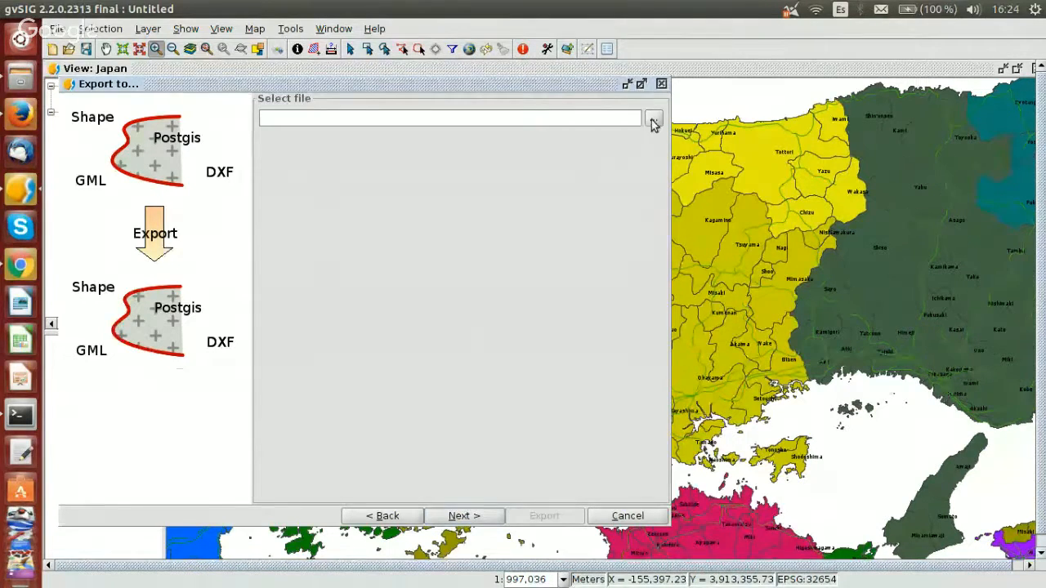
# Set the export file to Japan_rail_32654 in the Pruebas folder and continue to the export options.
pyautogui.click(653, 122)
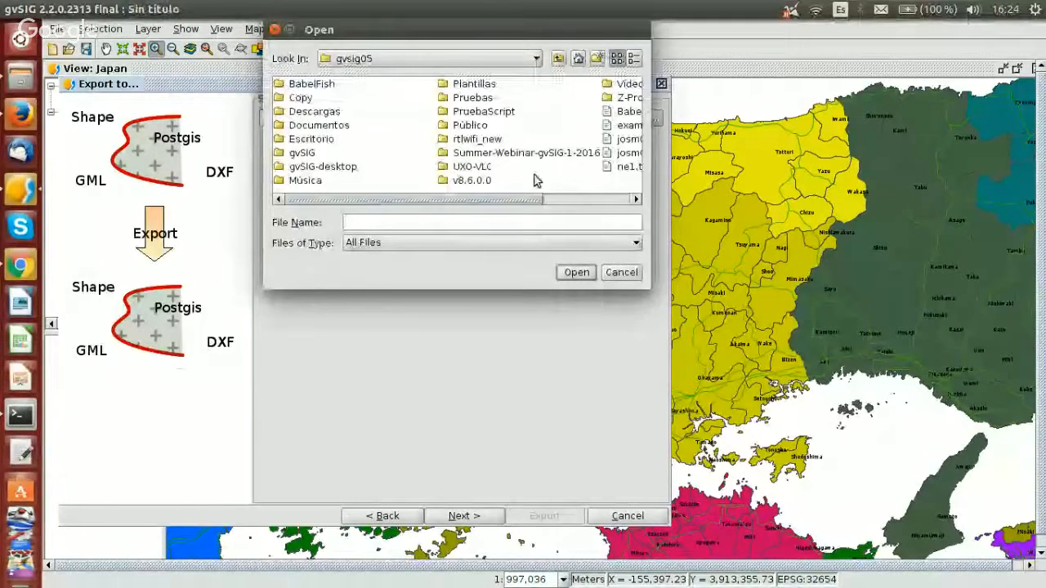
pyautogui.doubleClick(472, 97)
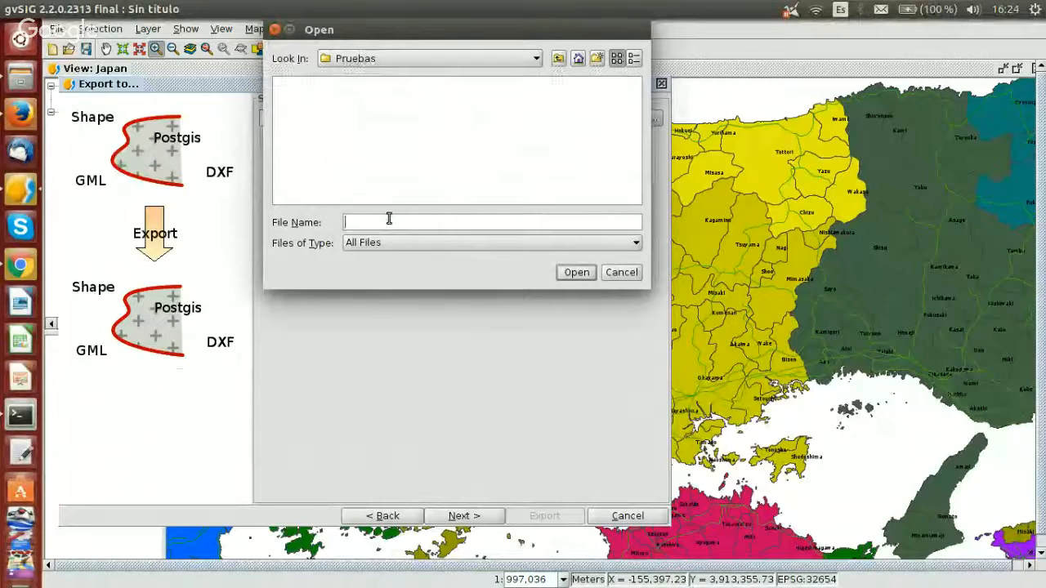
pyautogui.write('Japan_ra')
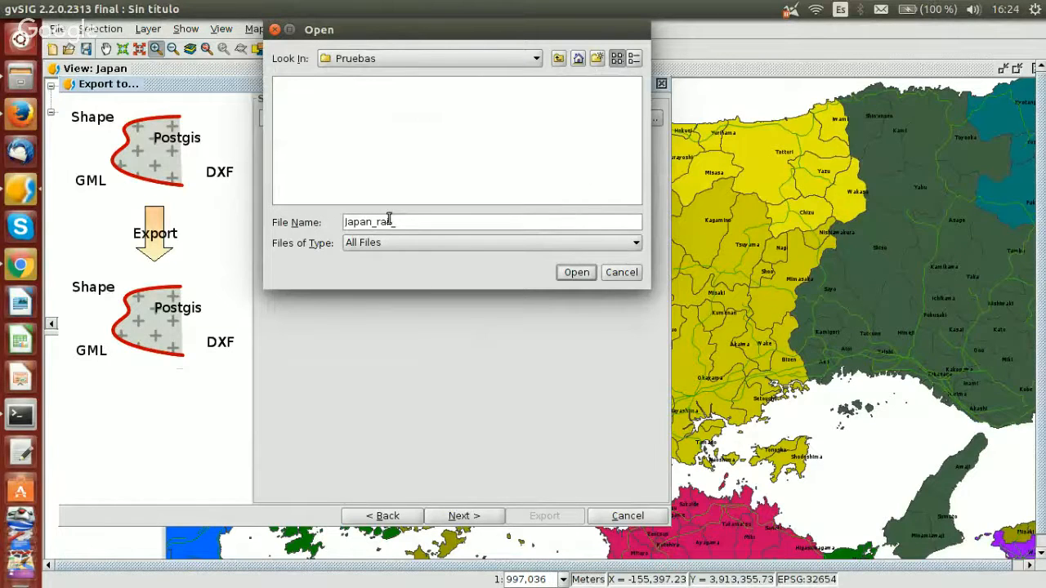
pyautogui.write('s_32654')
pyautogui.click(576, 274)
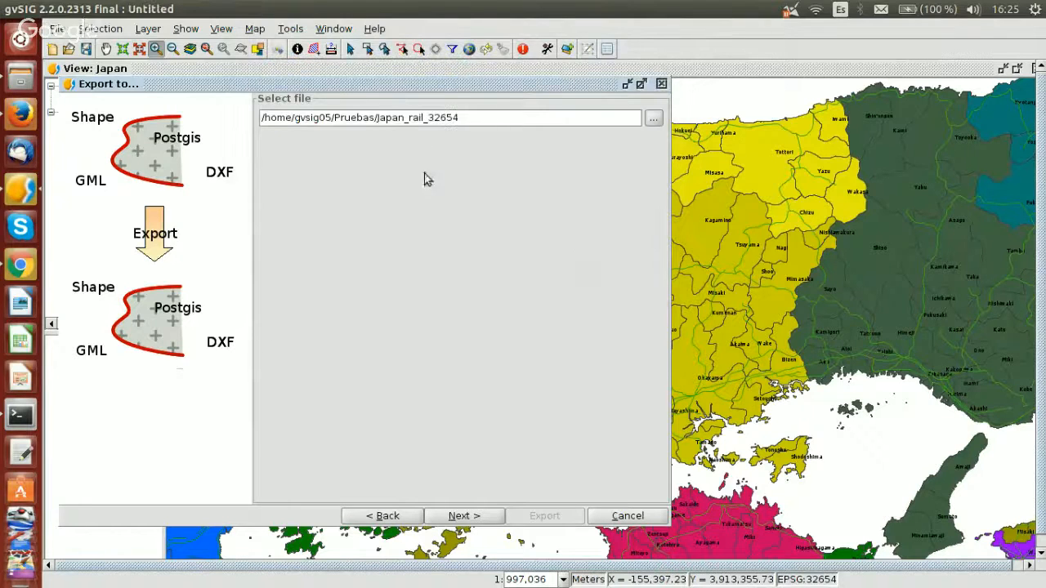
pyautogui.click(483, 515)
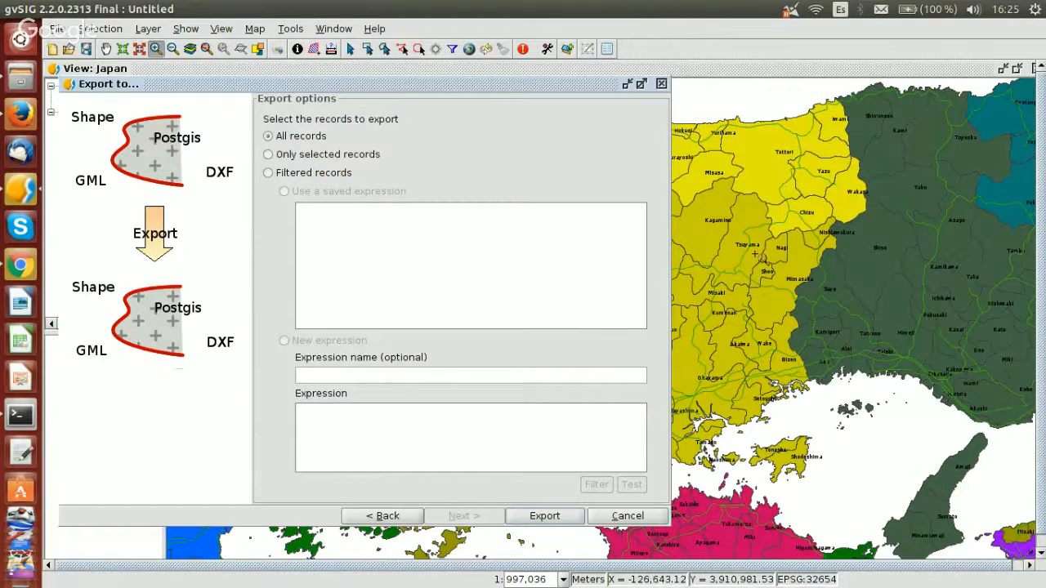
# Export all records of the railway layer and add the new shapefile to the Japan view.
pyautogui.moveTo(484, 88); pyautogui.dragTo(575, 103)
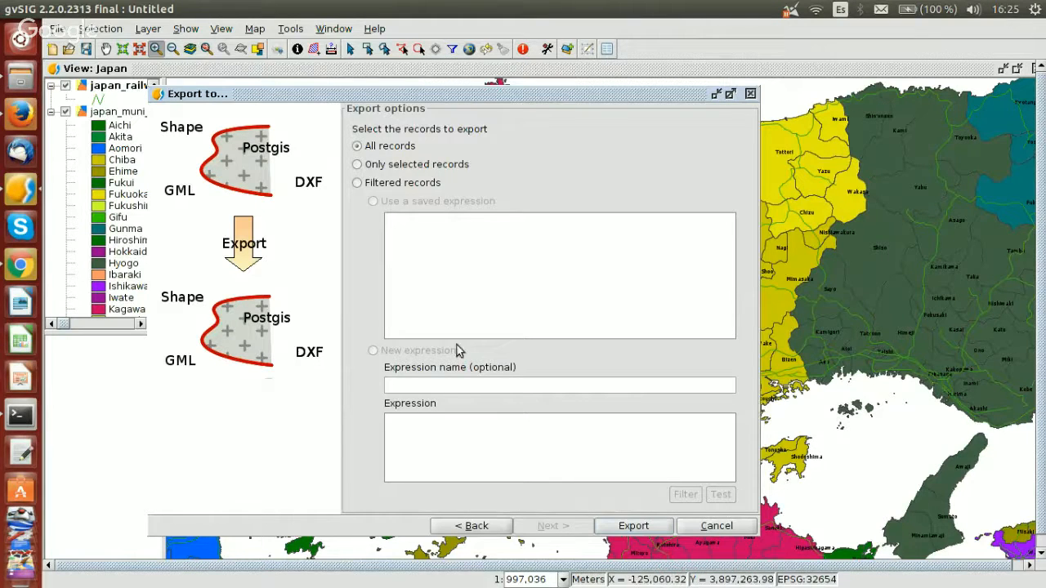
pyautogui.click(387, 147)
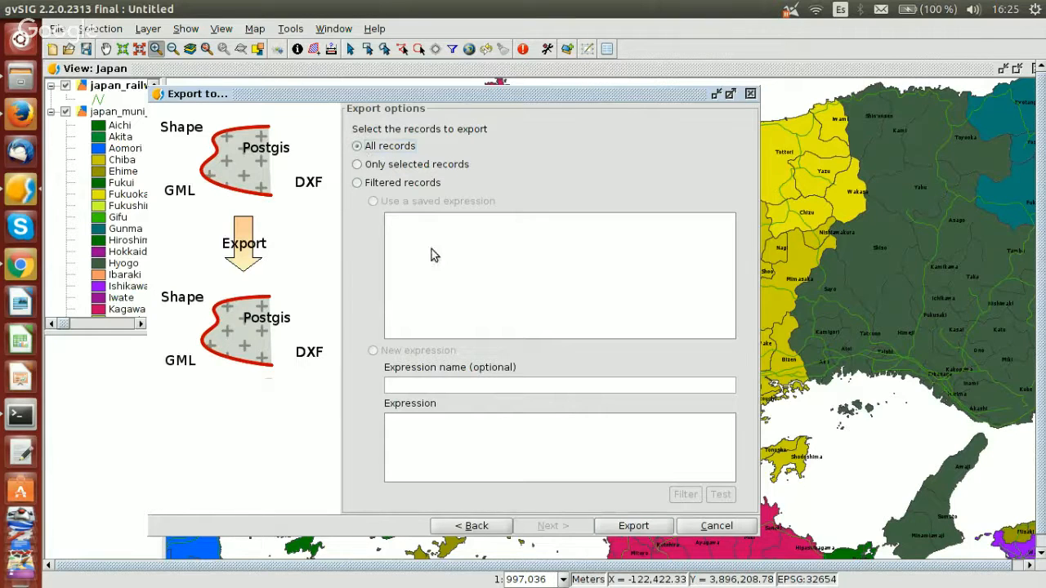
pyautogui.click(633, 526)
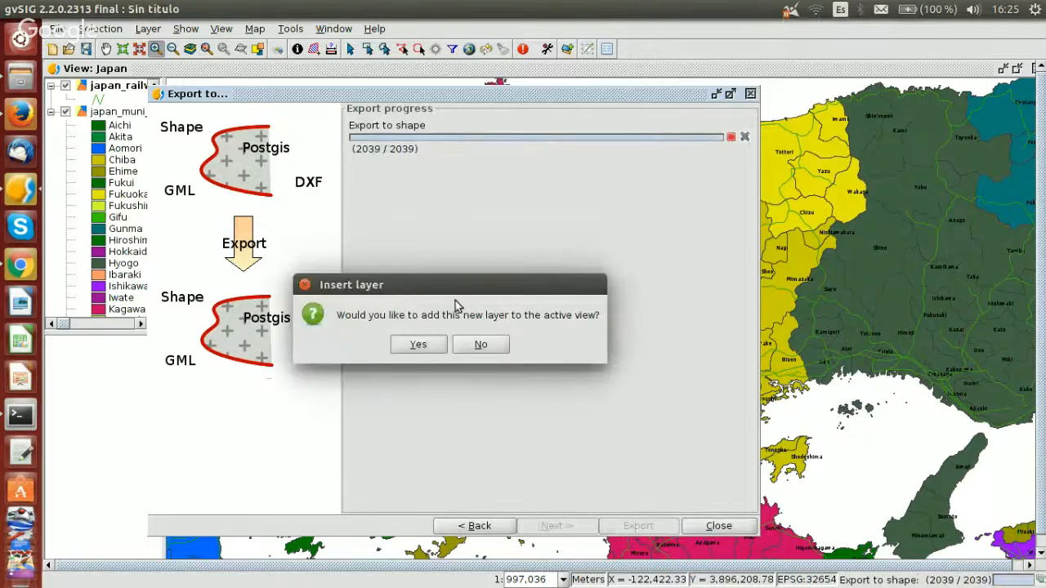
pyautogui.click(412, 345)
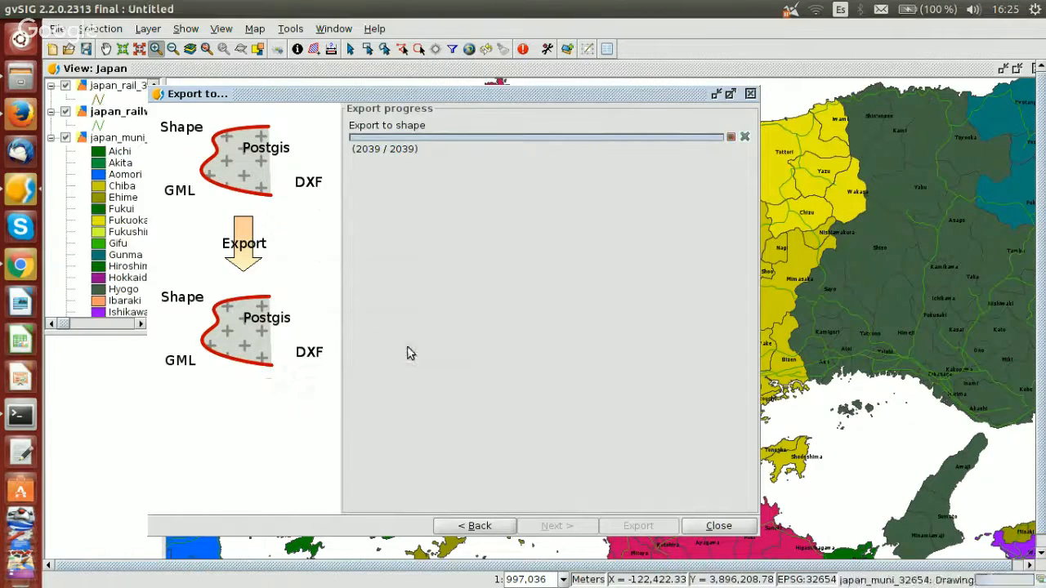
pyautogui.click(718, 526)
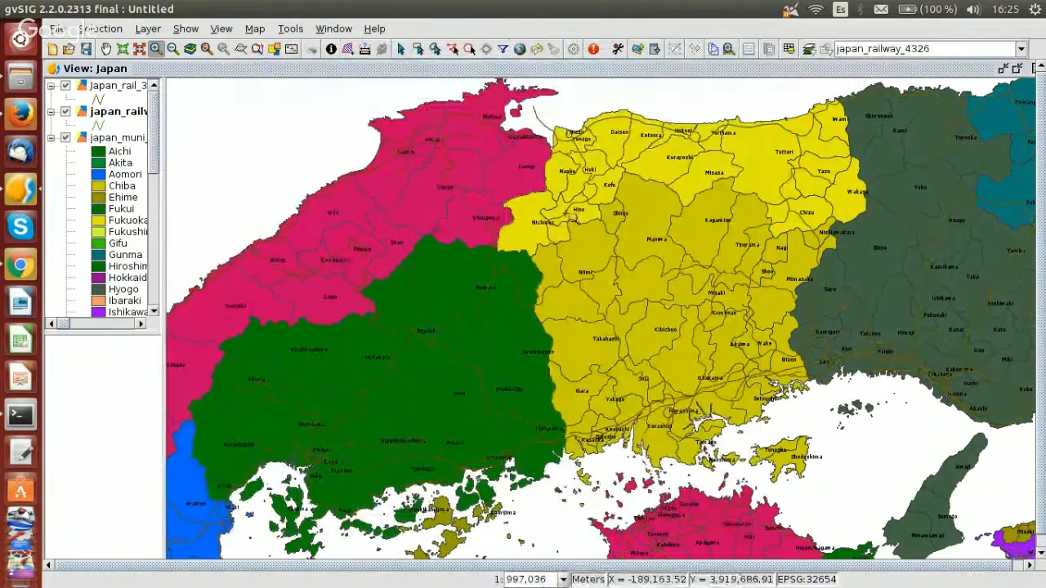
# Widen the layer list to show the full layer names and delete the japan_railway_4326 layer from the view.
pyautogui.click(119, 88)
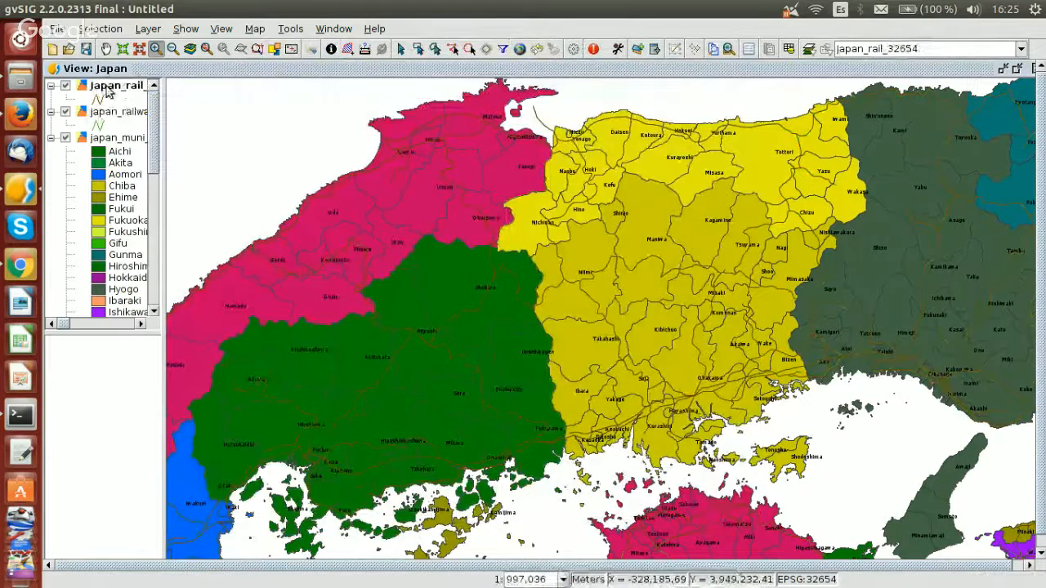
pyautogui.moveTo(164, 105); pyautogui.dragTo(237, 105)
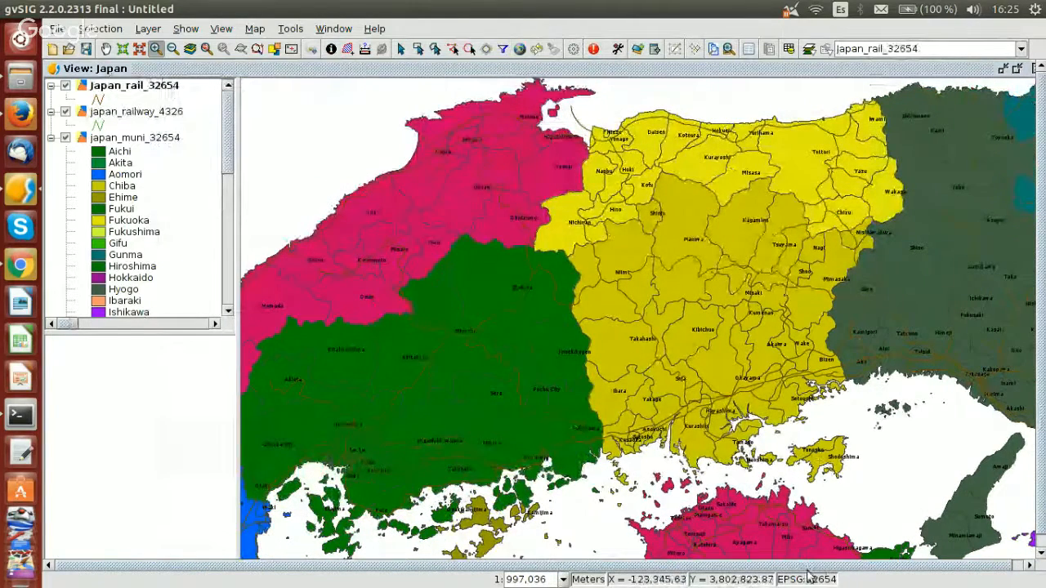
pyautogui.click(155, 115)
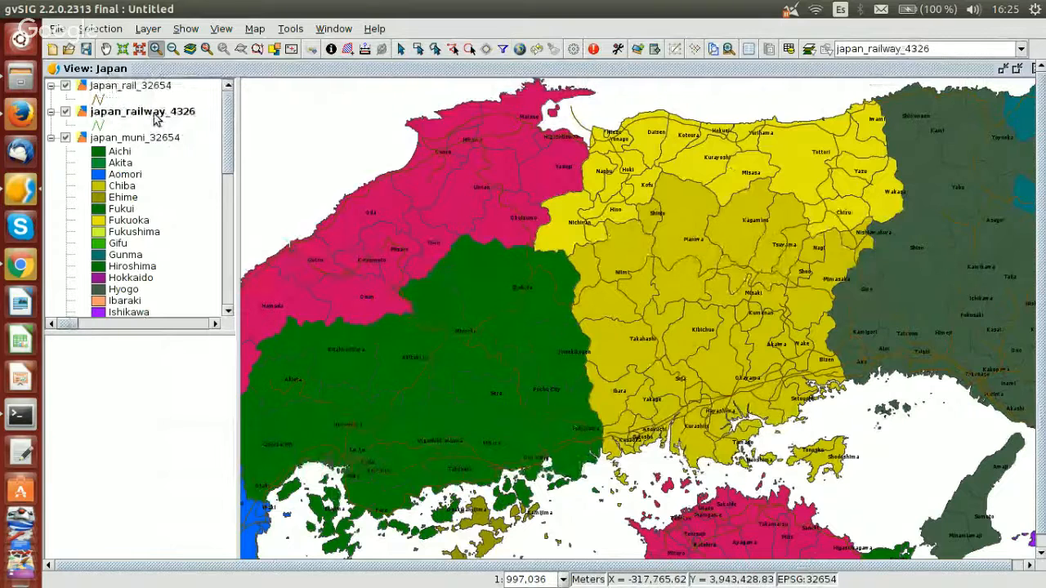
pyautogui.rightClick(164, 117)
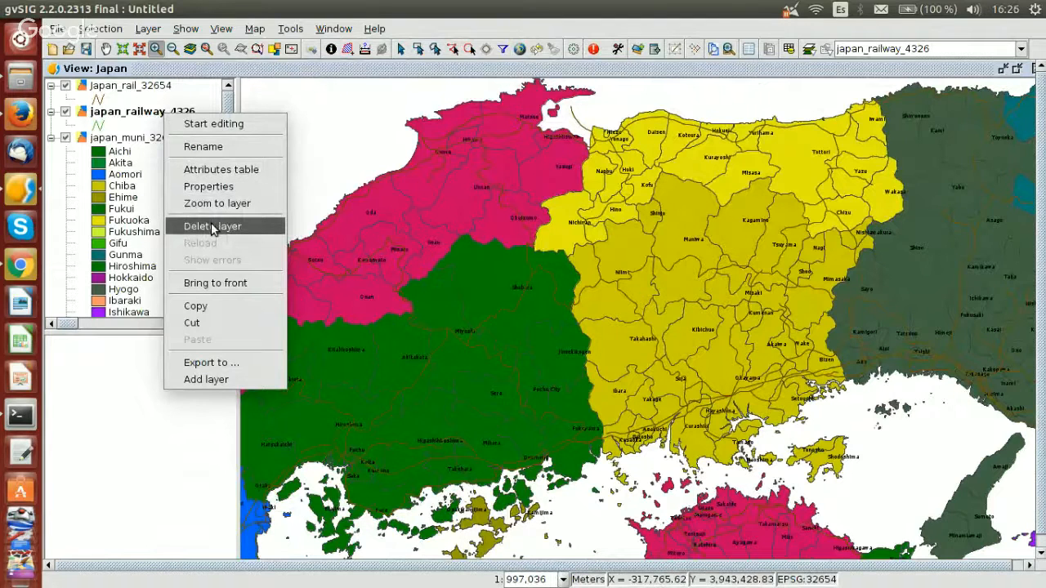
pyautogui.click(212, 227)
pyautogui.click(478, 327)
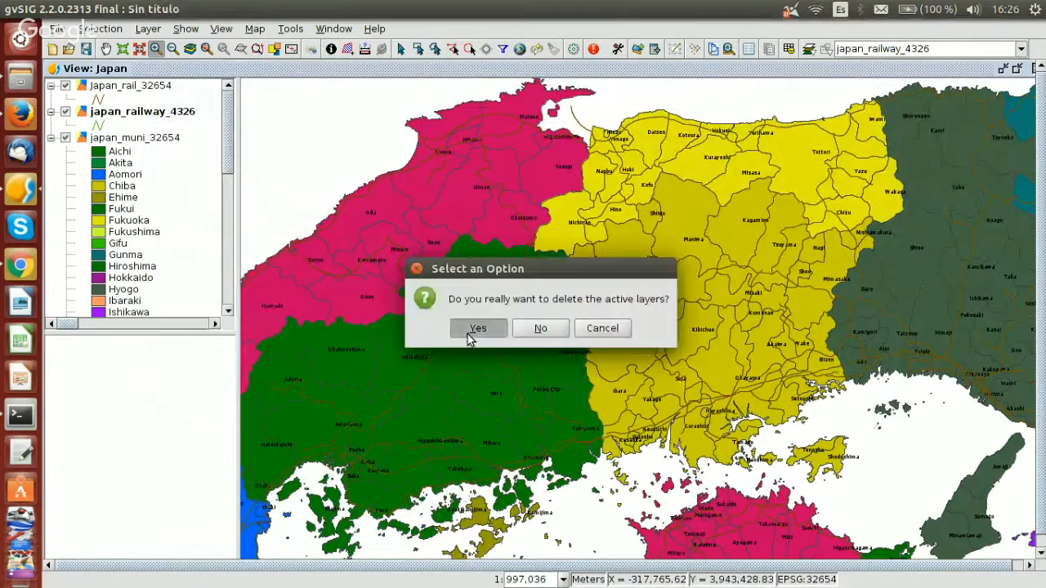
# Open the attribute table of the japan_muni_32654 layer and look through its first records.
pyautogui.click(126, 86)
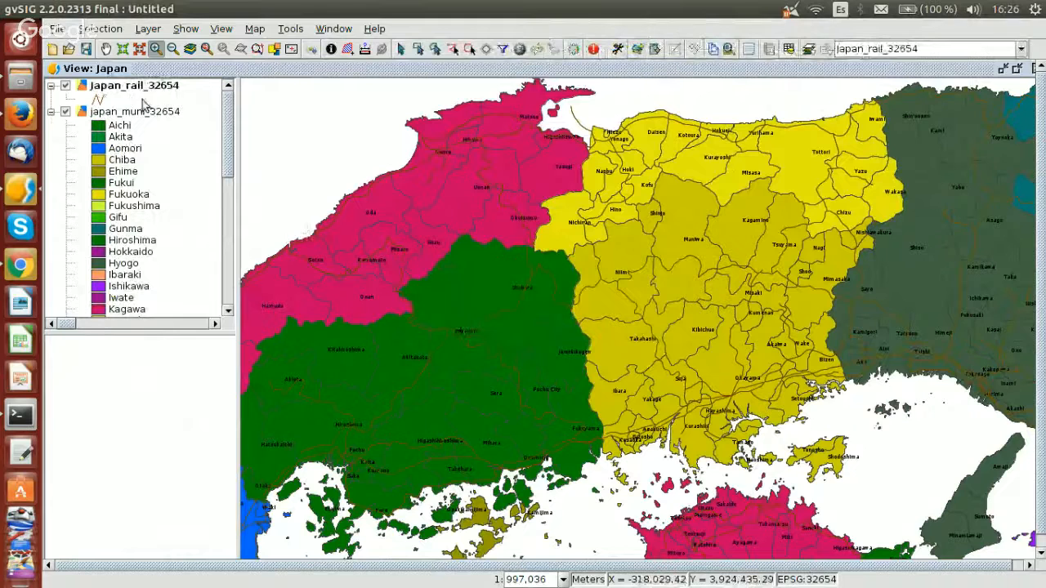
pyautogui.click(139, 112)
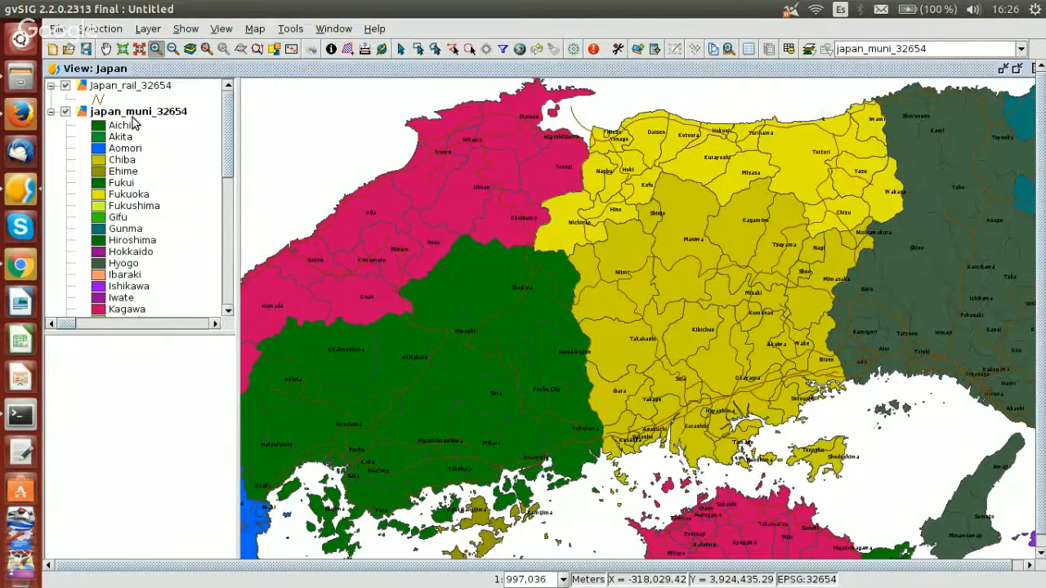
pyautogui.click(786, 51)
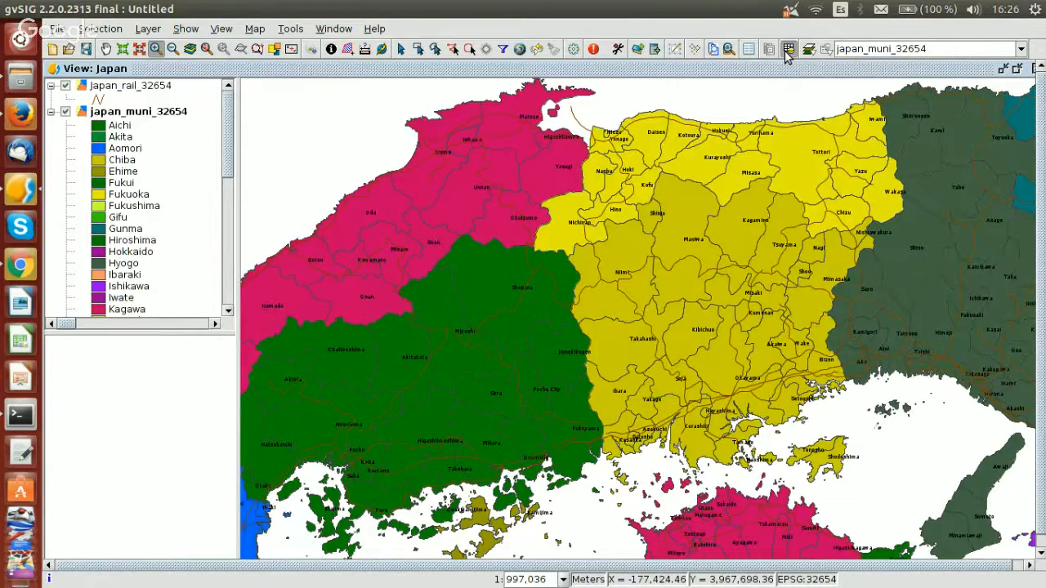
pyautogui.scroll(-2, 307, 213)
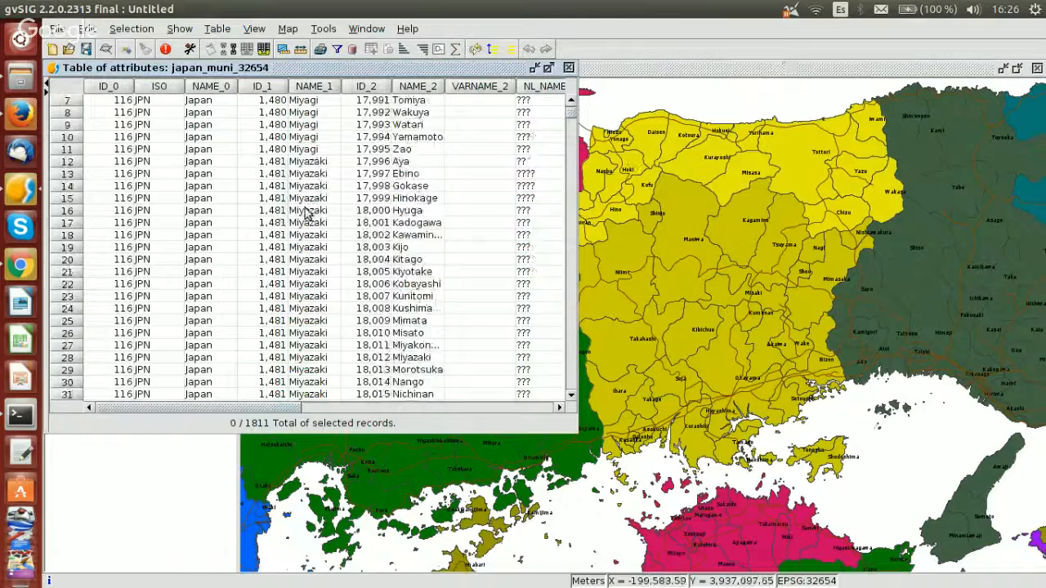
pyautogui.scroll(2, 307, 213)
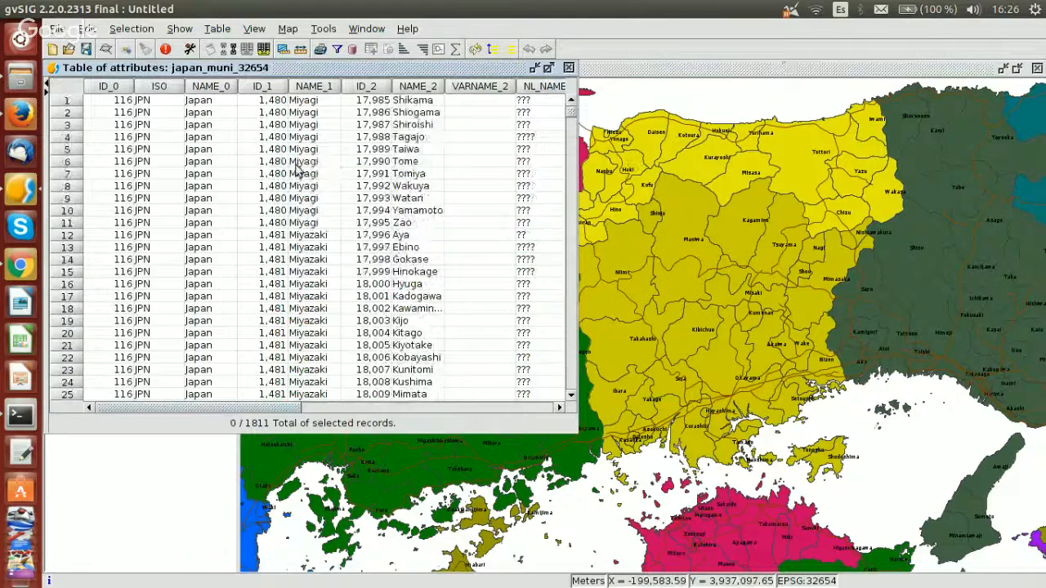
# Select the Miyazaki records in rows 12 to 25 of the attribute table and zoom the map to the selection.
pyautogui.moveTo(307, 236); pyautogui.dragTo(304, 396)
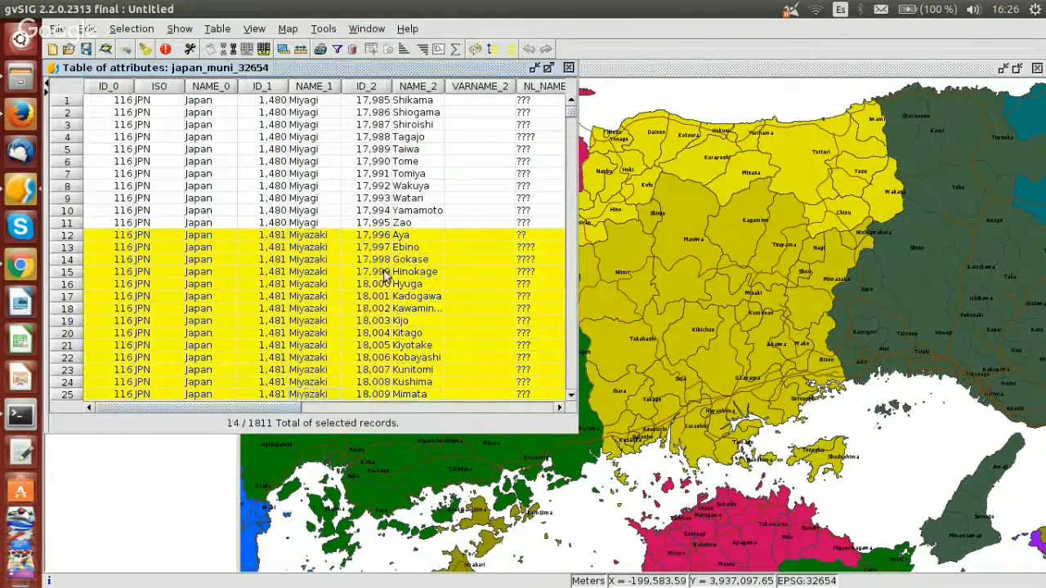
pyautogui.scroll(-1, 385, 276)
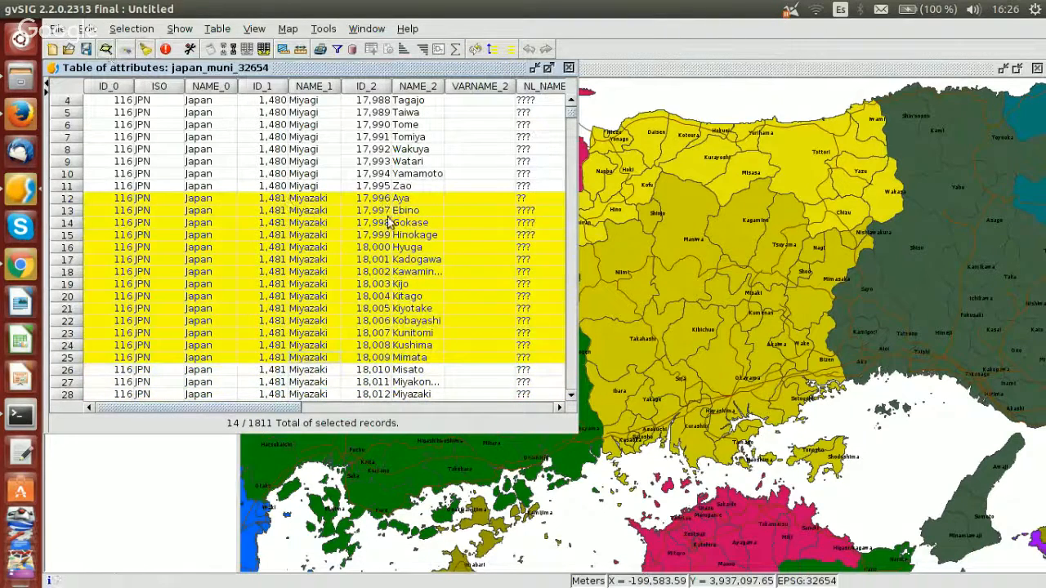
pyautogui.click(107, 51)
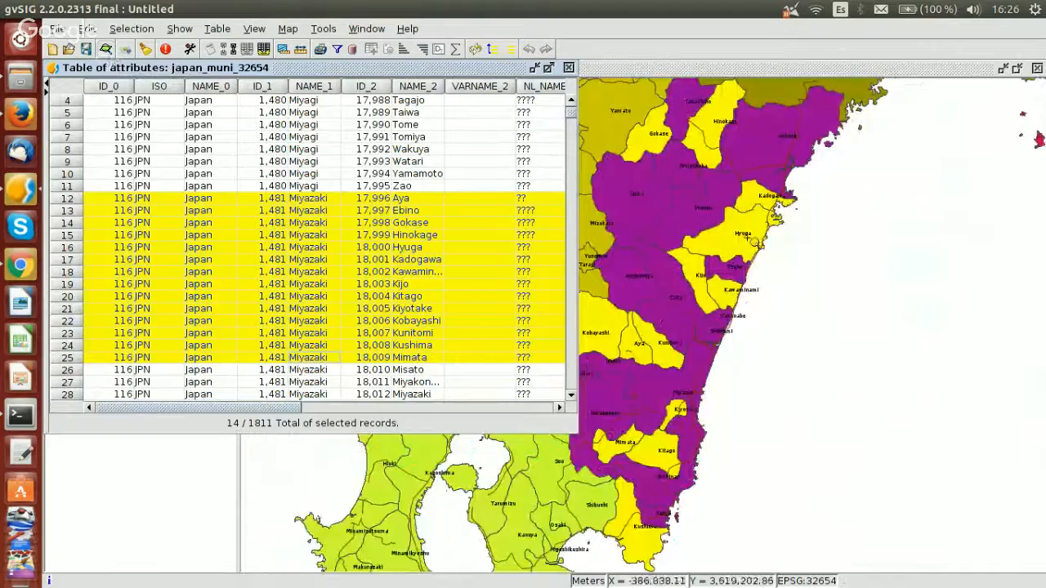
pyautogui.scroll(-1, 765, 243)
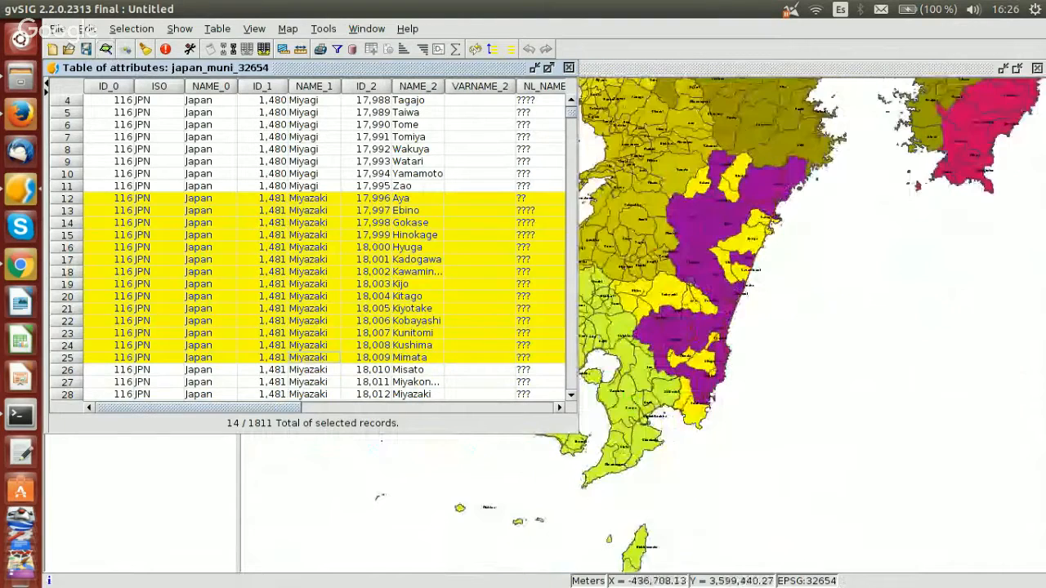
# Select individual Miyazaki records in the attribute table, ending with Kobayashi, to highlight each municipality on the map.
pyautogui.click(366, 245)
pyautogui.click(309, 295)
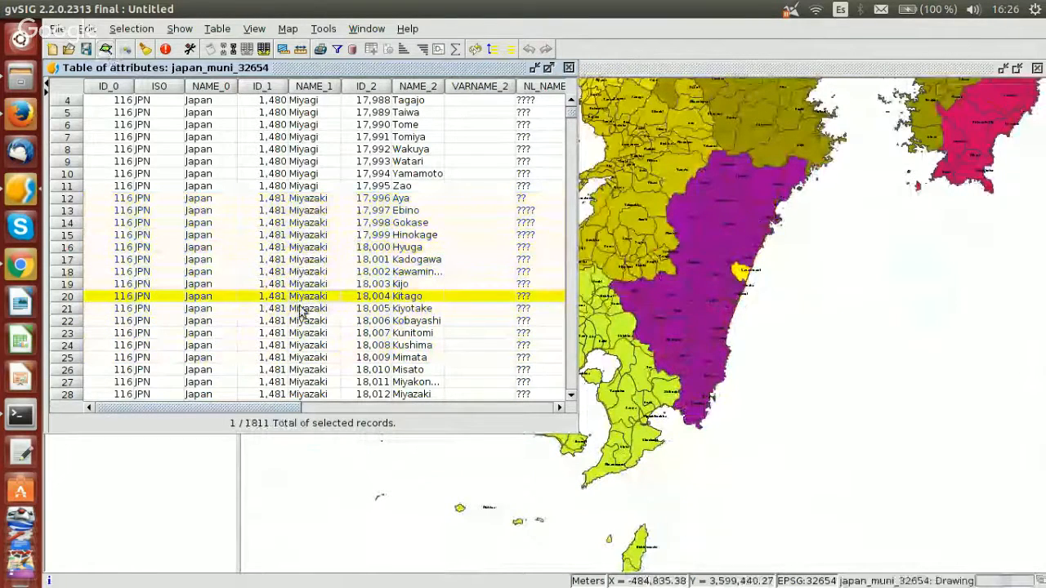
pyautogui.keyDown('ctrl'); pyautogui.click(300, 322); pyautogui.keyUp('ctrl')
pyautogui.click(300, 323)
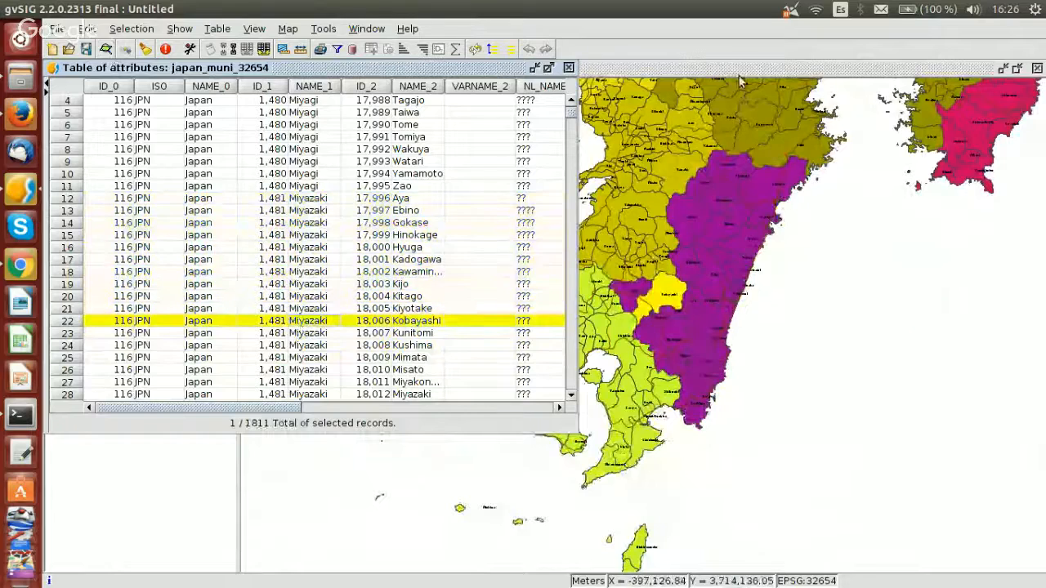
# Restore the Japan view beside the attribute table and select municipalities in northern Miyazaki on the map by rectangle.
pyautogui.click(740, 80)
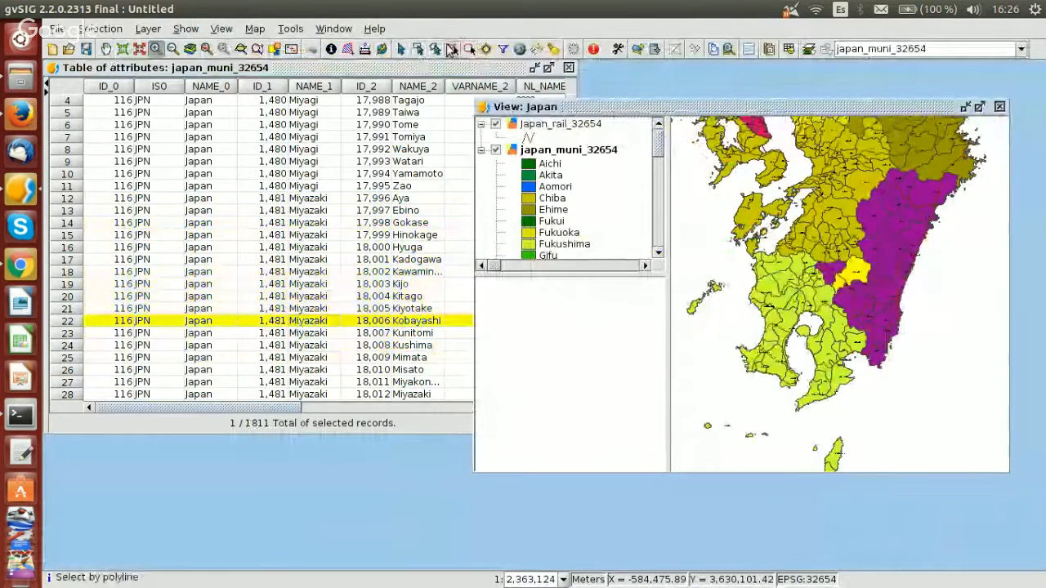
pyautogui.click(418, 49)
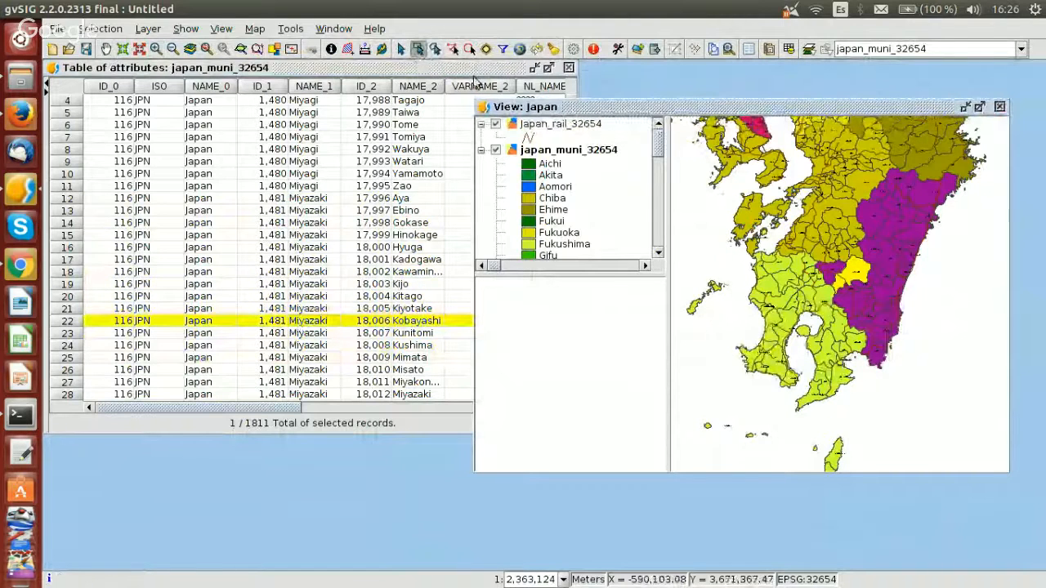
pyautogui.moveTo(877, 236); pyautogui.dragTo(910, 258)
pyautogui.moveTo(855, 290); pyautogui.dragTo(888, 310)
pyautogui.moveTo(886, 204); pyautogui.dragTo(912, 231)
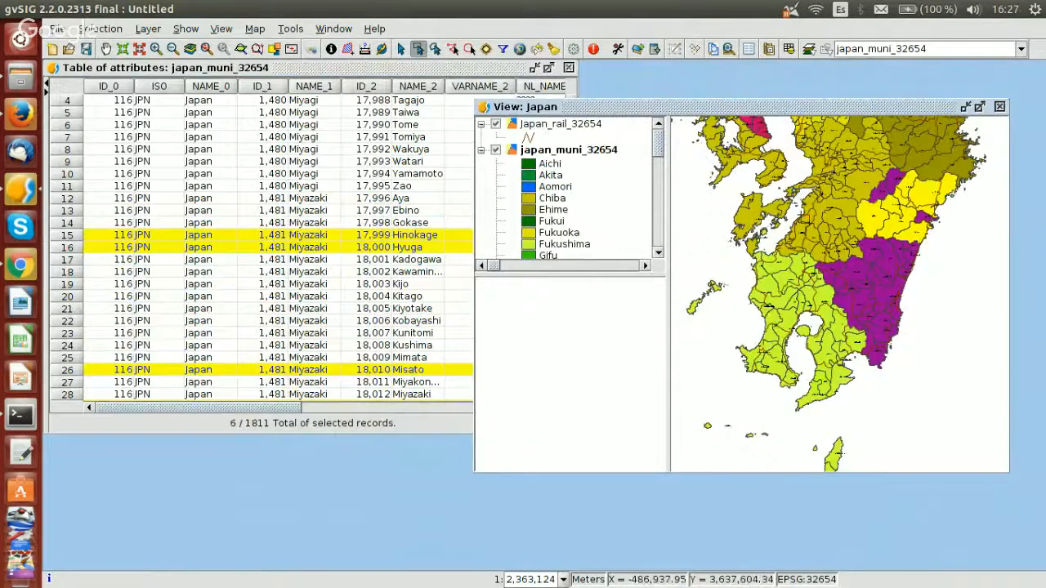
# Identify the Itsuki municipality on the map and examine its NAME_1, NAME_0 and ISO attributes.
pyautogui.scroll(1, 840, 233)
pyautogui.scroll(1, 839, 233)
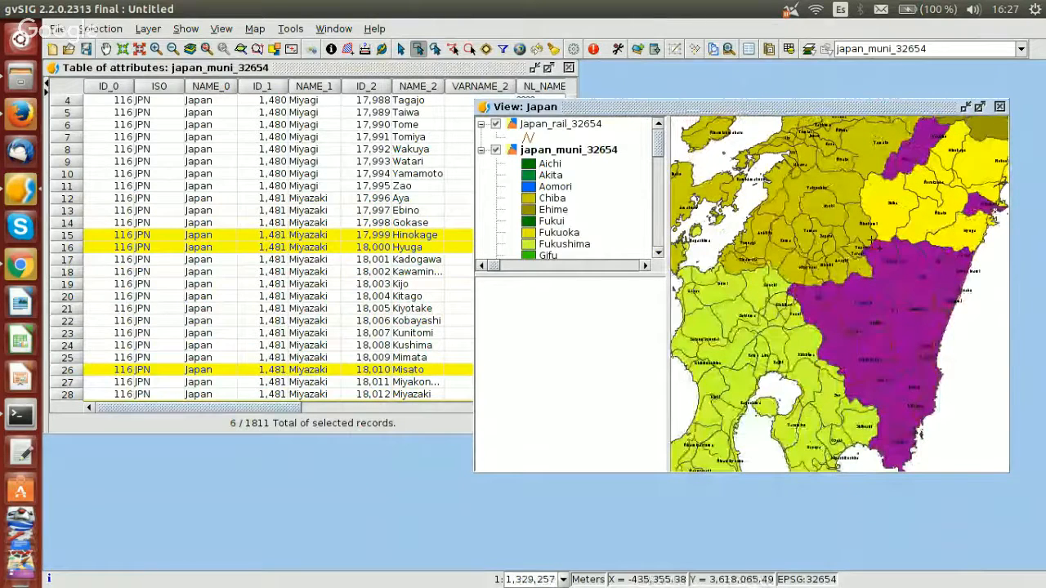
pyautogui.scroll(2, 876, 247)
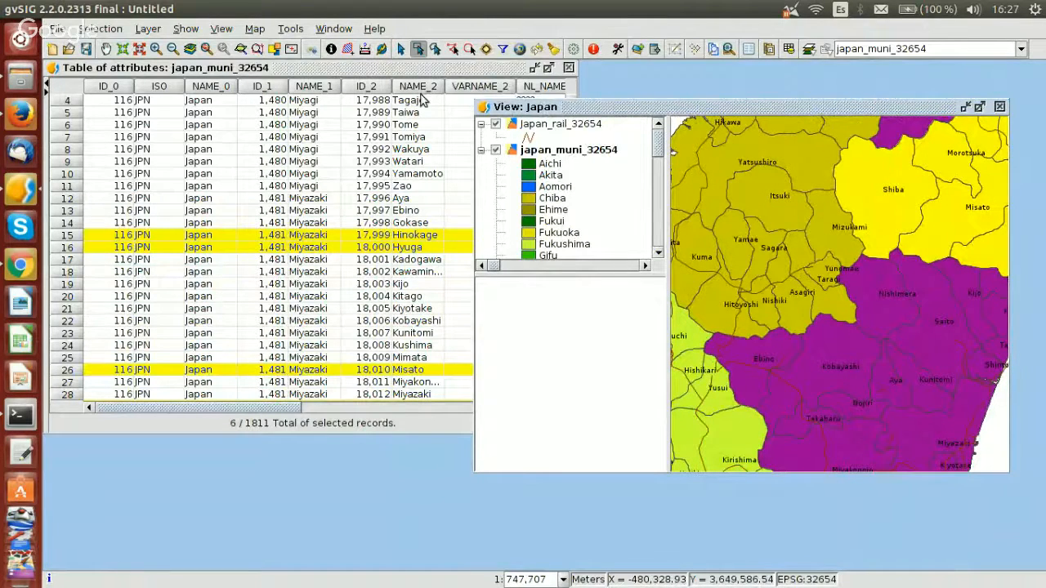
pyautogui.click(331, 49)
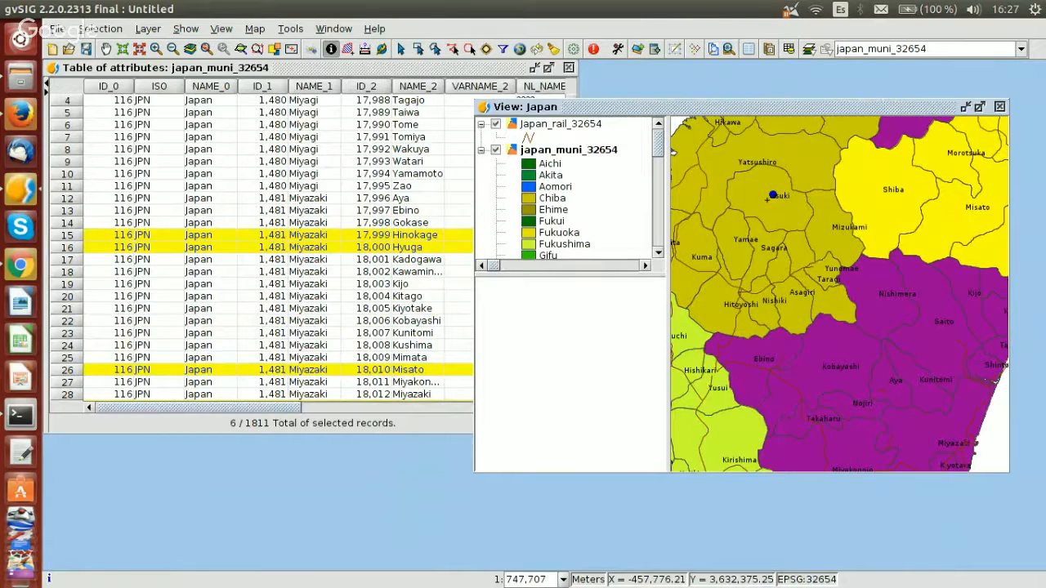
pyautogui.click(772, 196)
pyautogui.scroll(2, 772, 196)
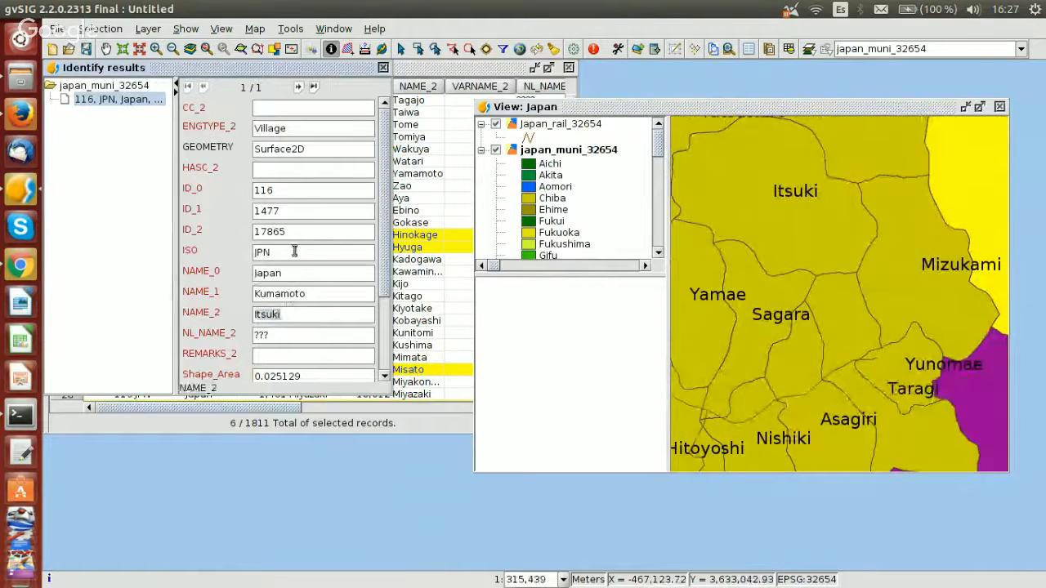
pyautogui.doubleClick(274, 292)
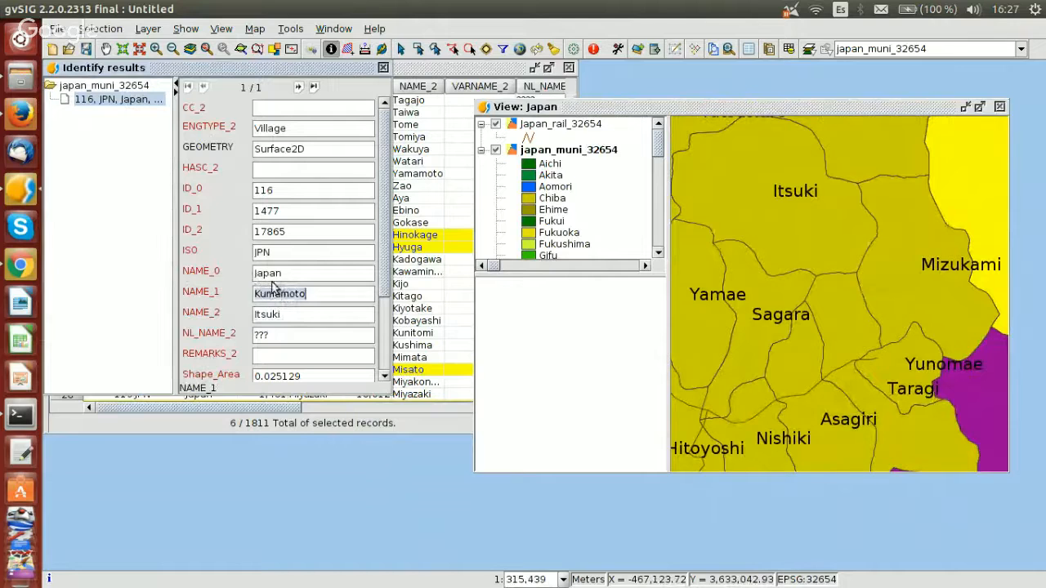
pyautogui.doubleClick(271, 273)
pyautogui.doubleClick(265, 252)
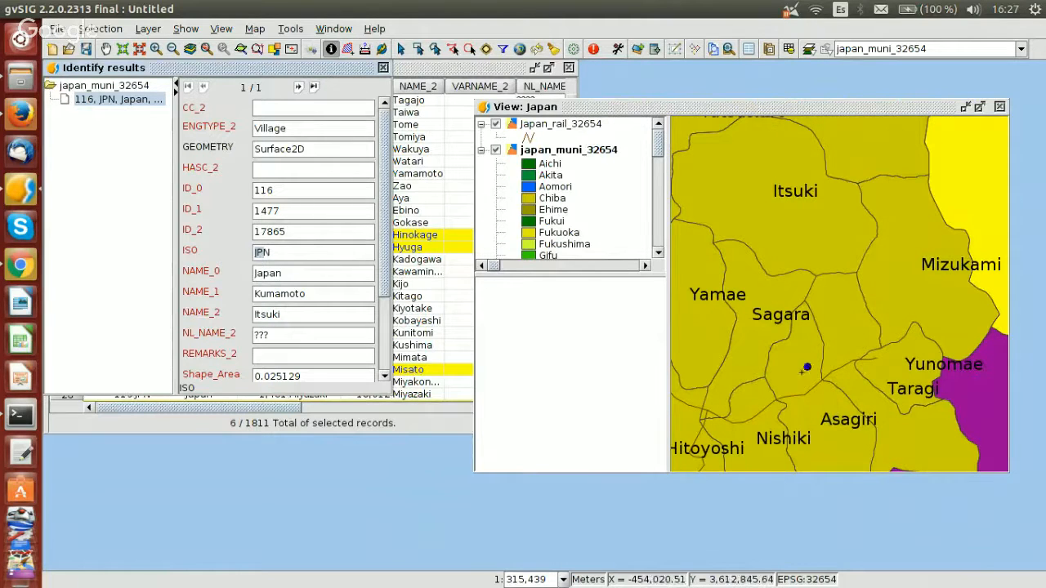
# Identify the Nishiki municipality on the map, examine its NAME_2 attribute and close the results.
pyautogui.scroll(-1, 802, 355)
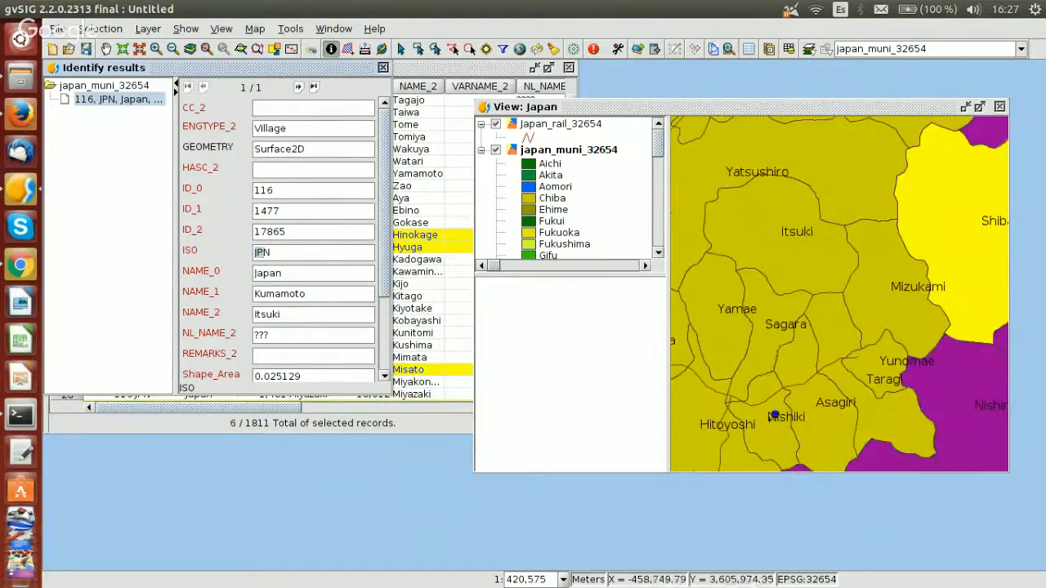
pyautogui.click(735, 376)
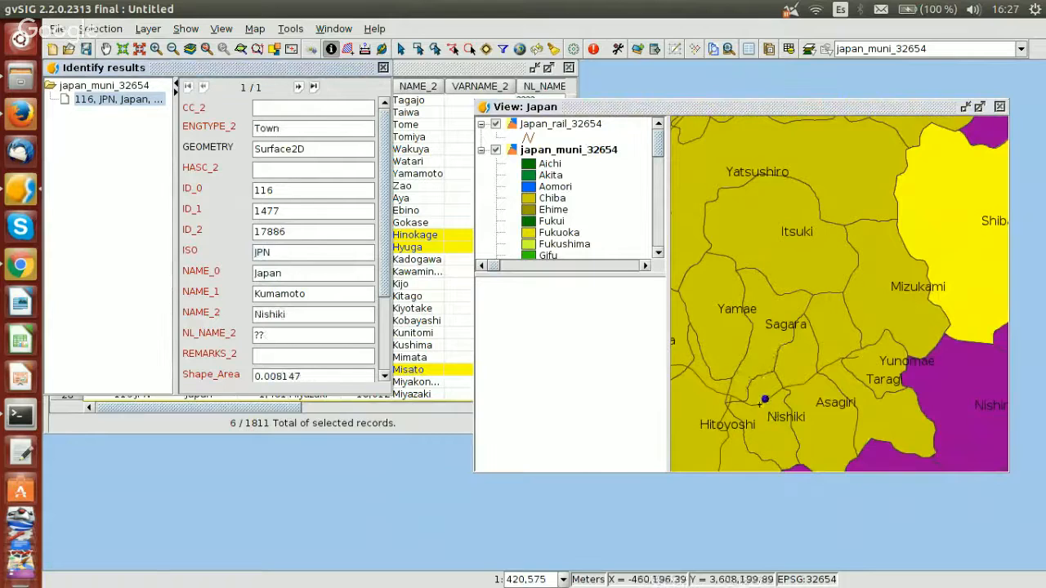
pyautogui.doubleClick(275, 314)
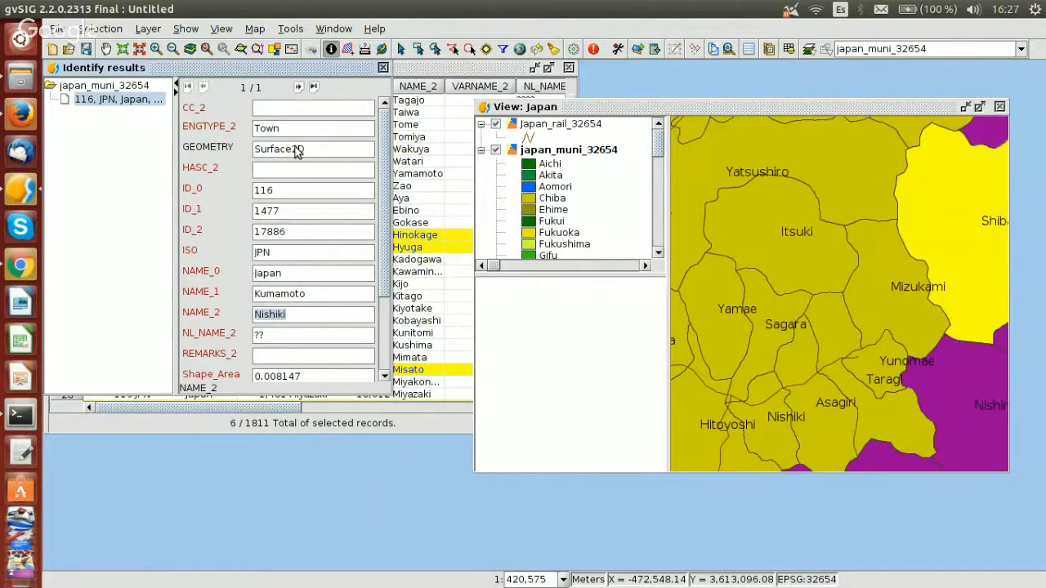
pyautogui.click(383, 68)
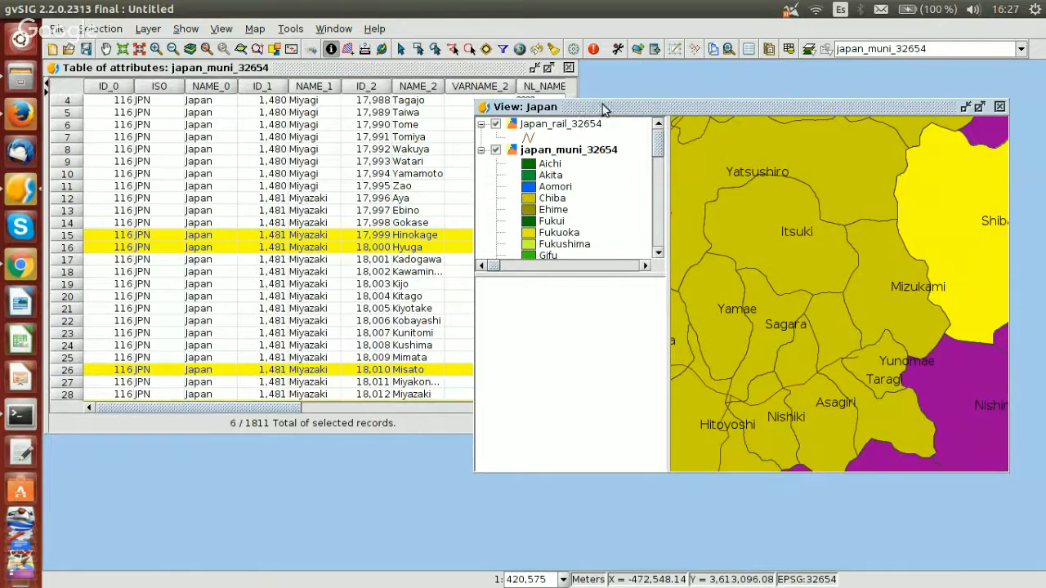
# Maximize the Japan view, collapse the municipalities legend and move the Japan_rail_32654 layer below japan_muni_32654.
pyautogui.doubleClick(603, 109)
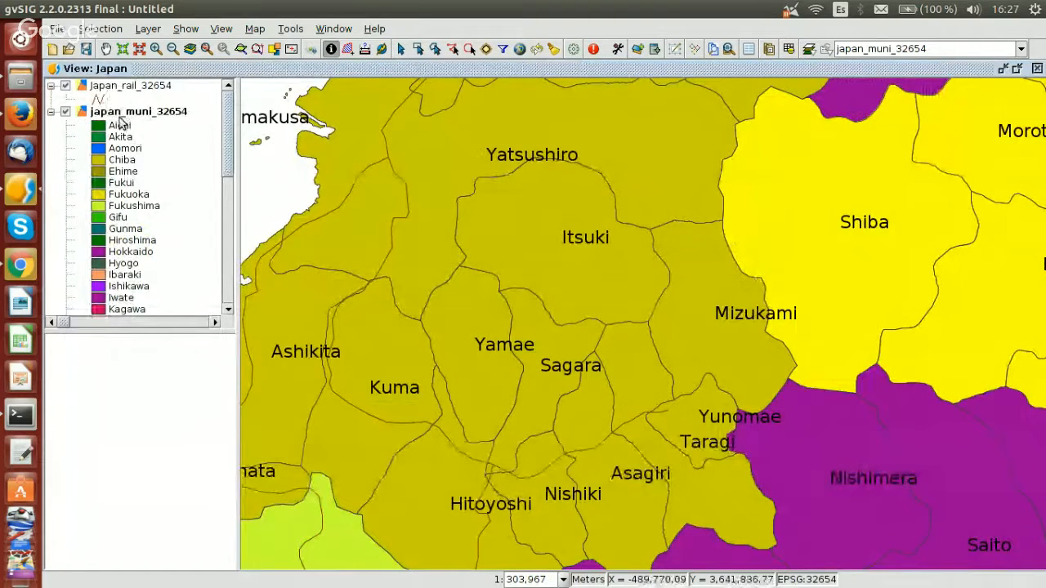
pyautogui.scroll(-3, 572, 245)
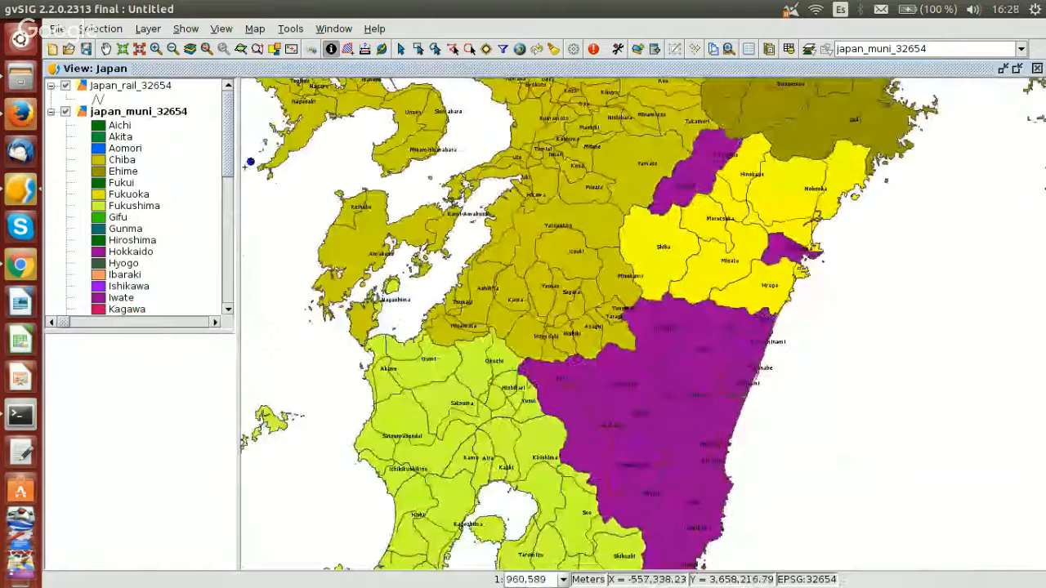
pyautogui.click(51, 112)
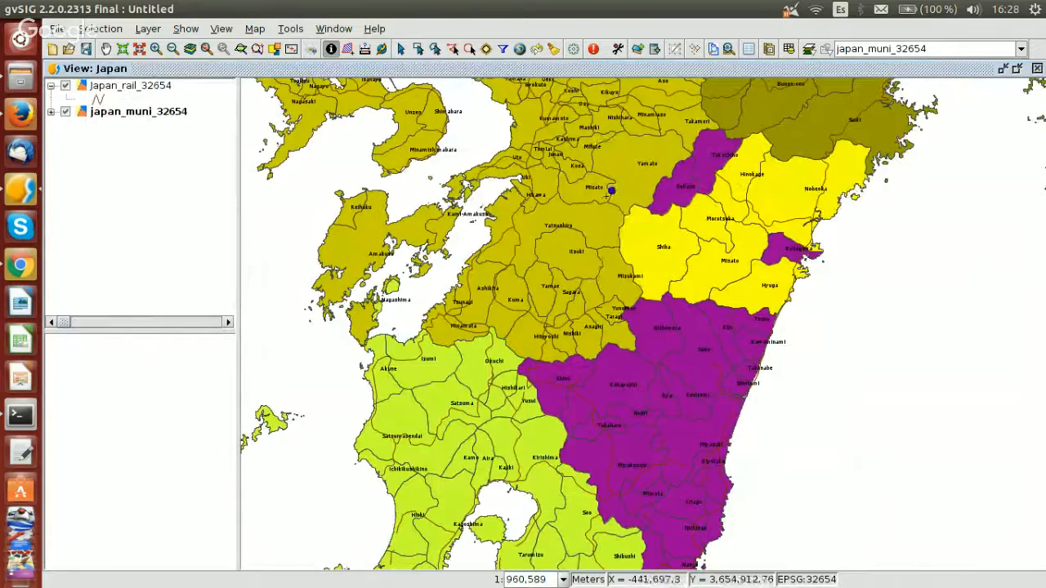
pyautogui.click(130, 88)
pyautogui.moveTo(135, 90); pyautogui.dragTo(135, 124)
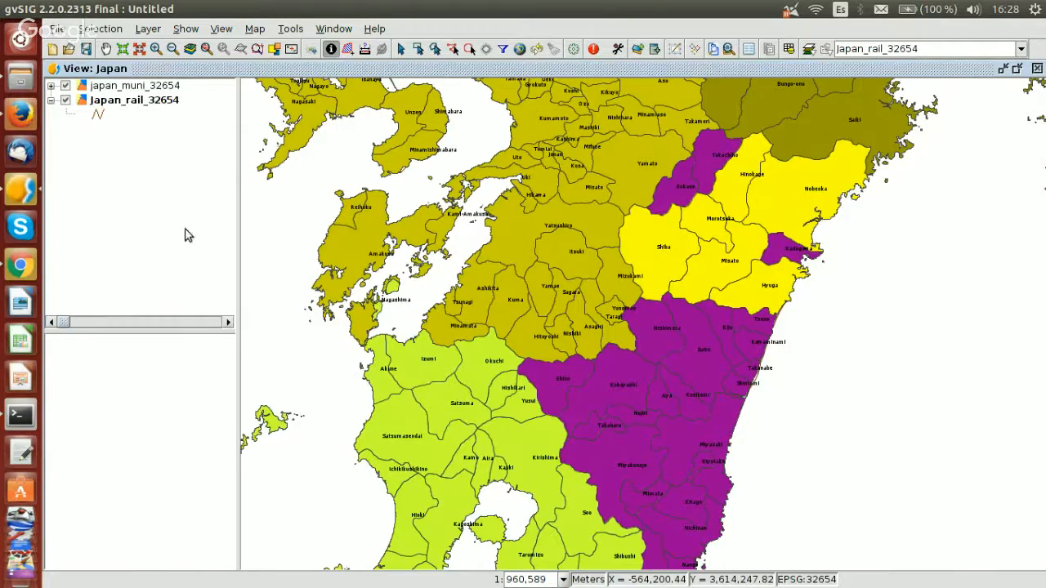
# Configure the view's locator map with the japan_muni_32654.shp layer.
pyautogui.click(219, 31)
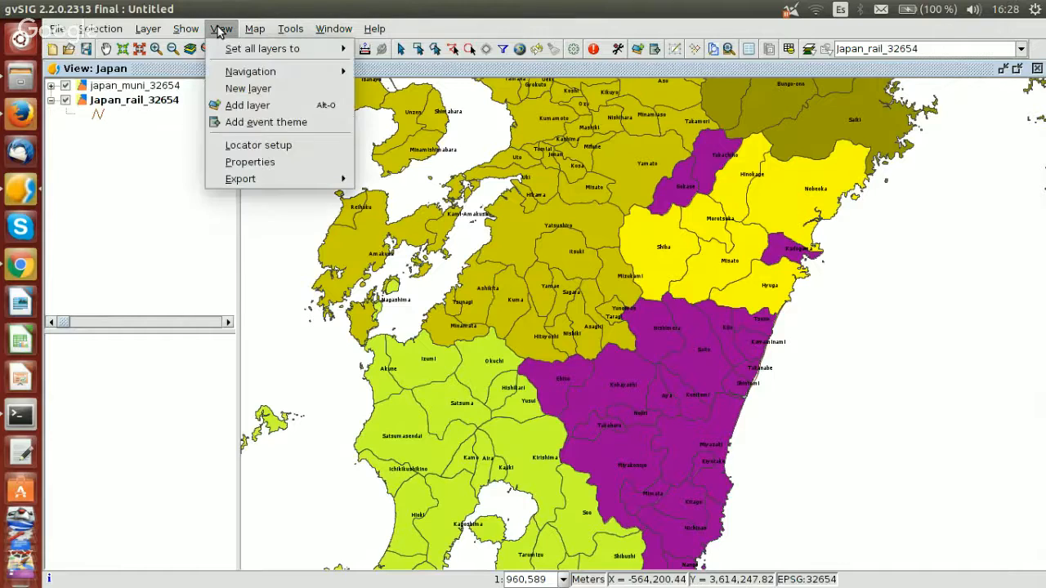
pyautogui.click(242, 150)
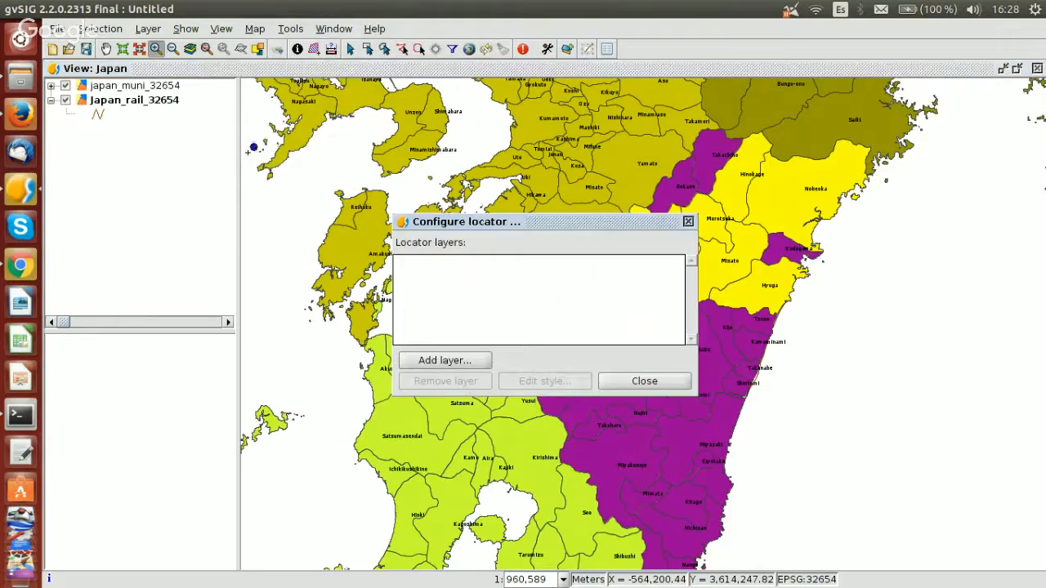
pyautogui.click(427, 363)
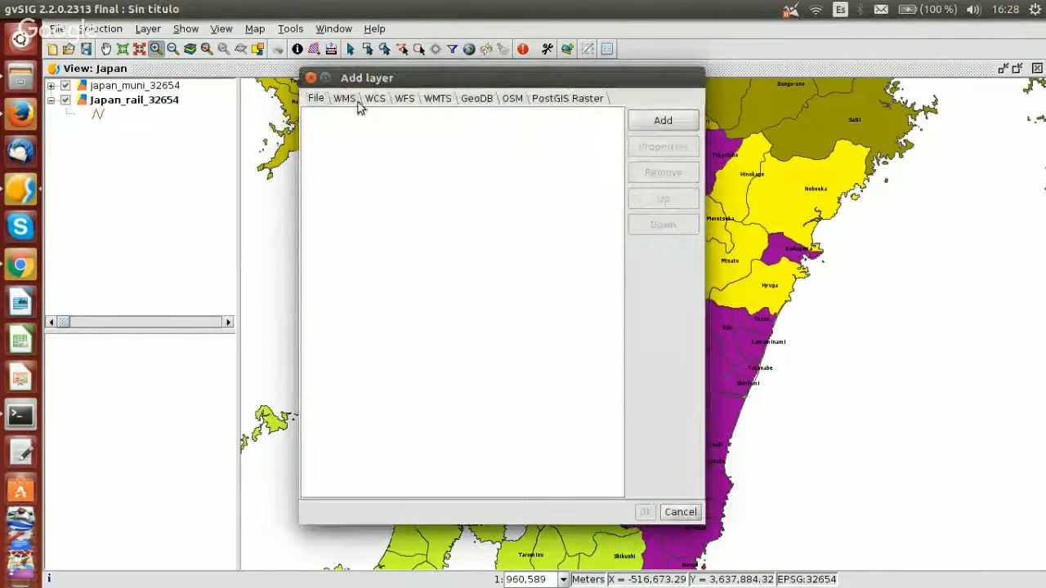
pyautogui.click(660, 122)
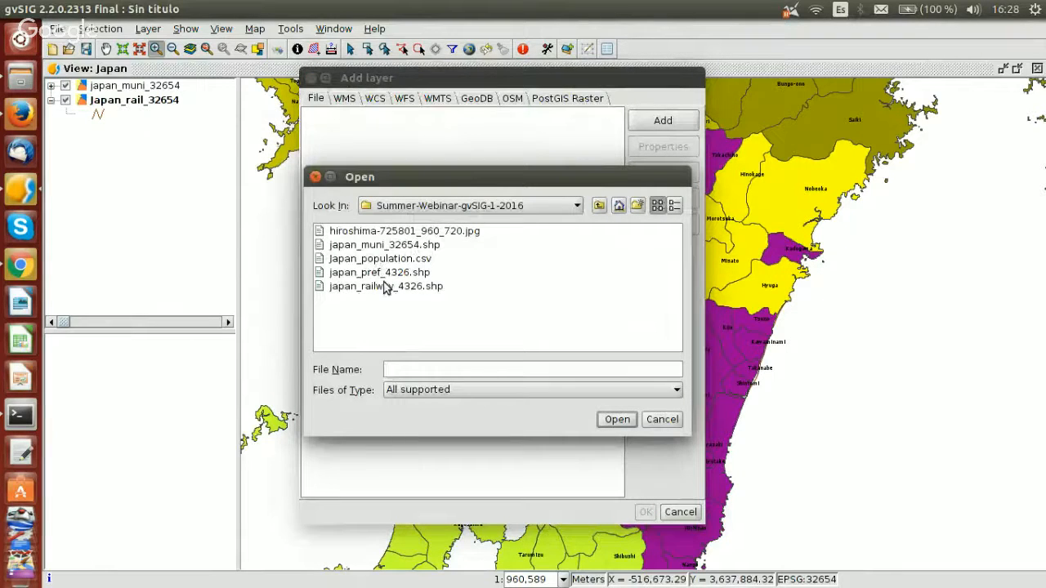
pyautogui.click(382, 245)
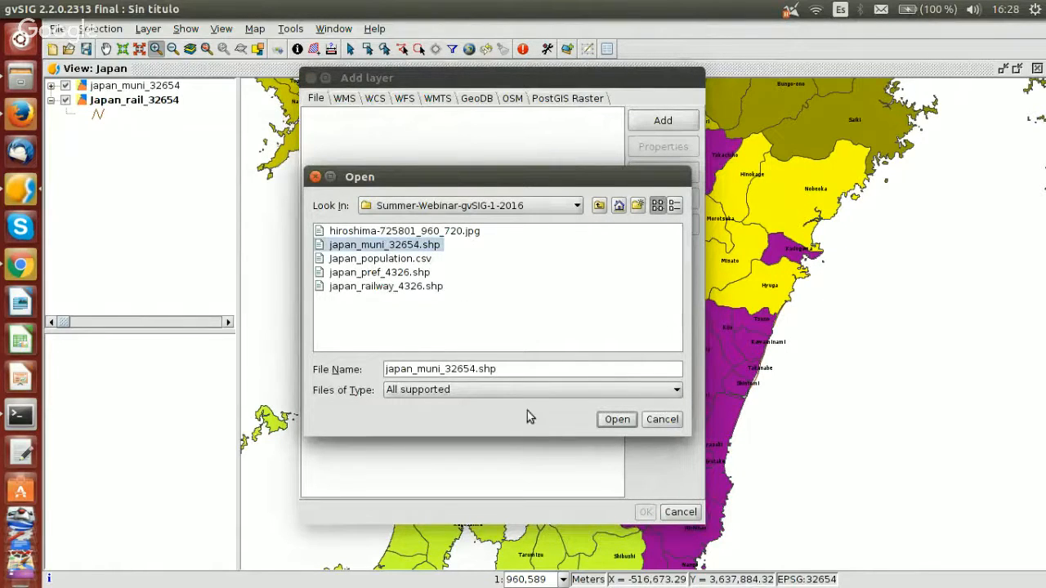
pyautogui.click(617, 423)
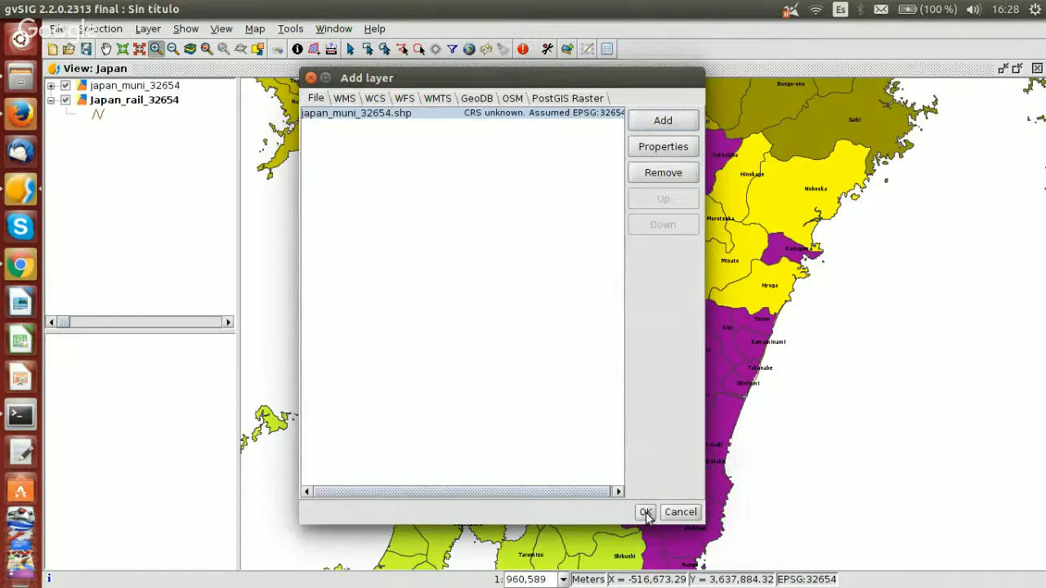
pyautogui.click(645, 512)
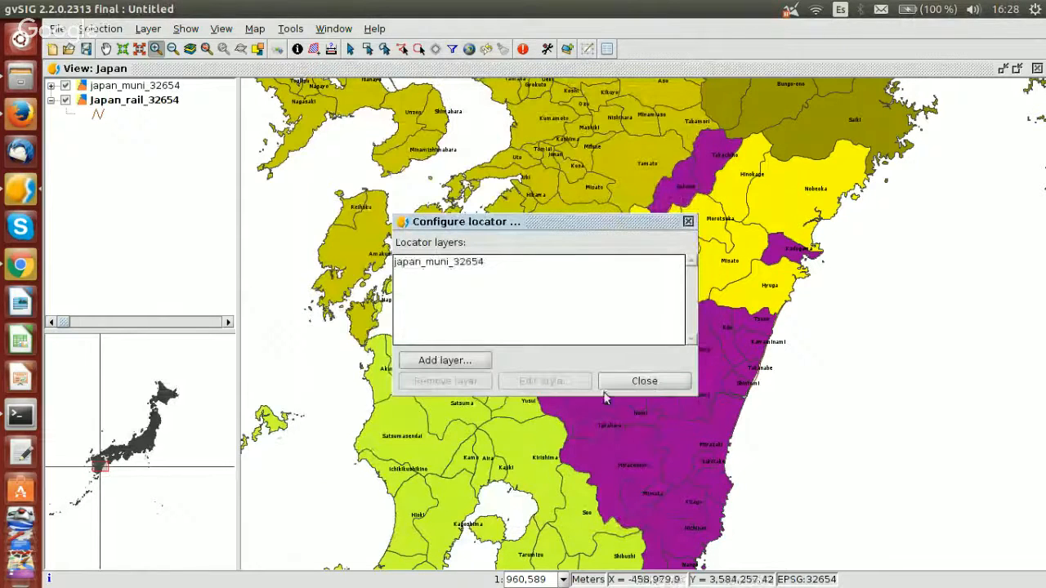
pyautogui.click(644, 380)
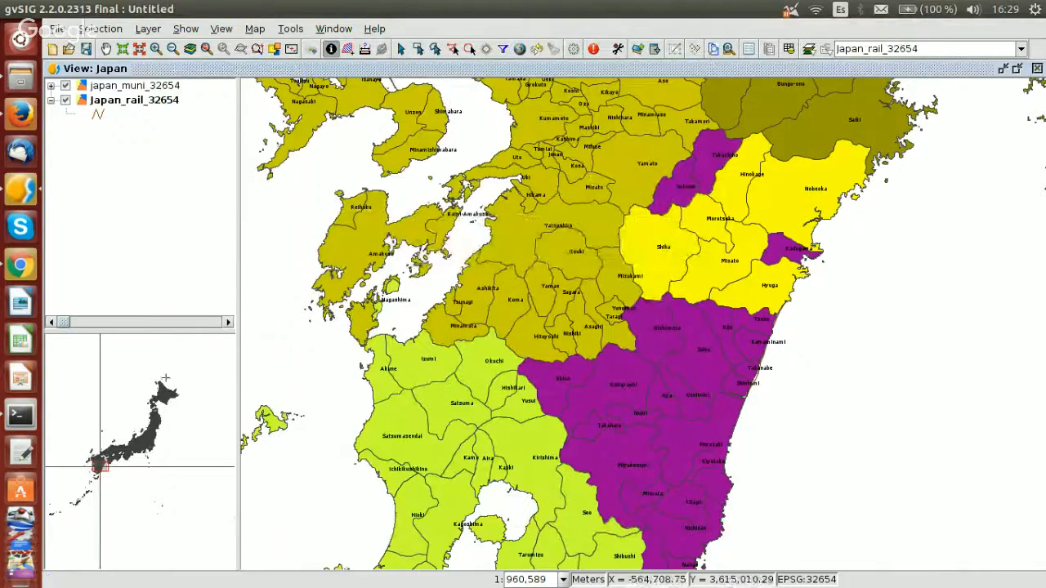
# Use the locator map to view Hokkaido, central Honshu and southern Kyushu, then shift its extent box back to Hokkaido.
pyautogui.moveTo(148, 379); pyautogui.dragTo(182, 408)
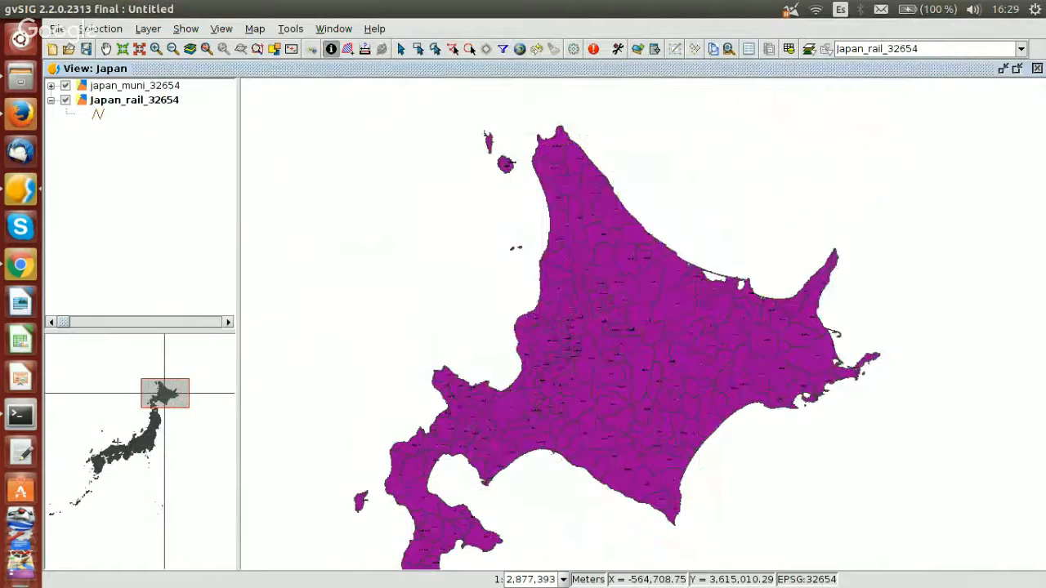
pyautogui.moveTo(116, 431); pyautogui.dragTo(161, 462)
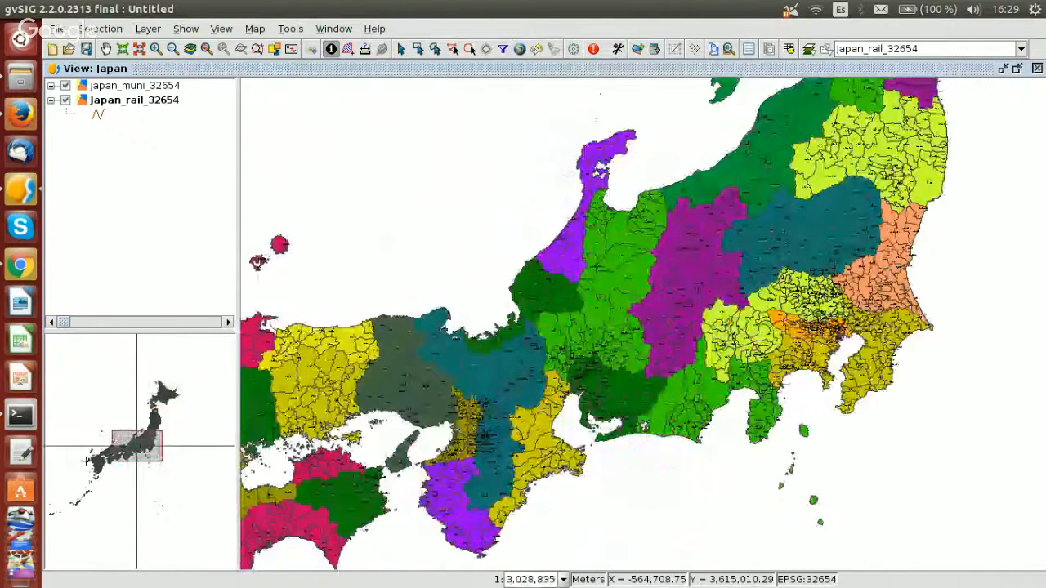
pyautogui.moveTo(82, 462); pyautogui.dragTo(118, 486)
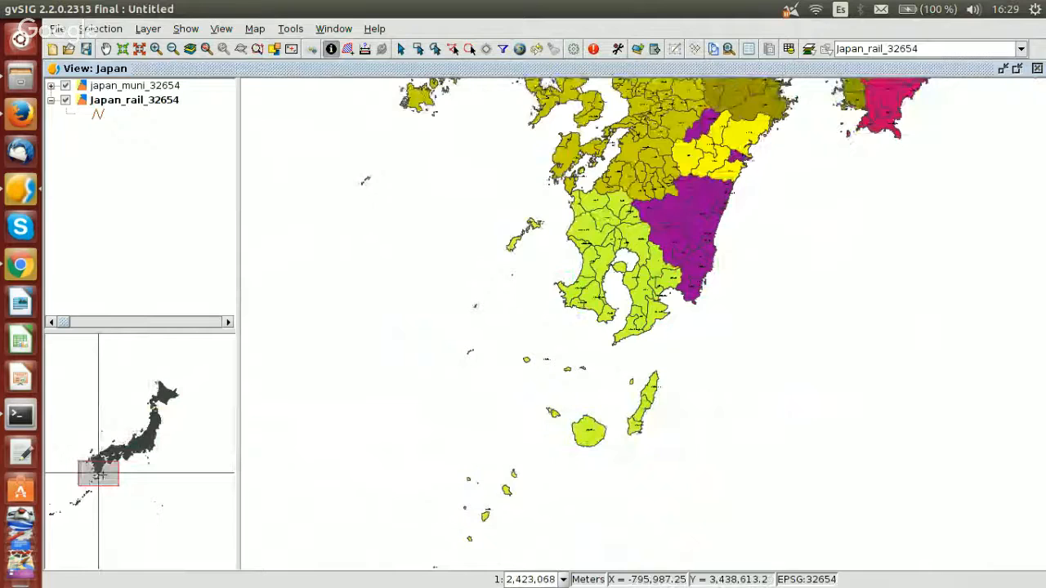
pyautogui.moveTo(98, 472); pyautogui.dragTo(165, 393)
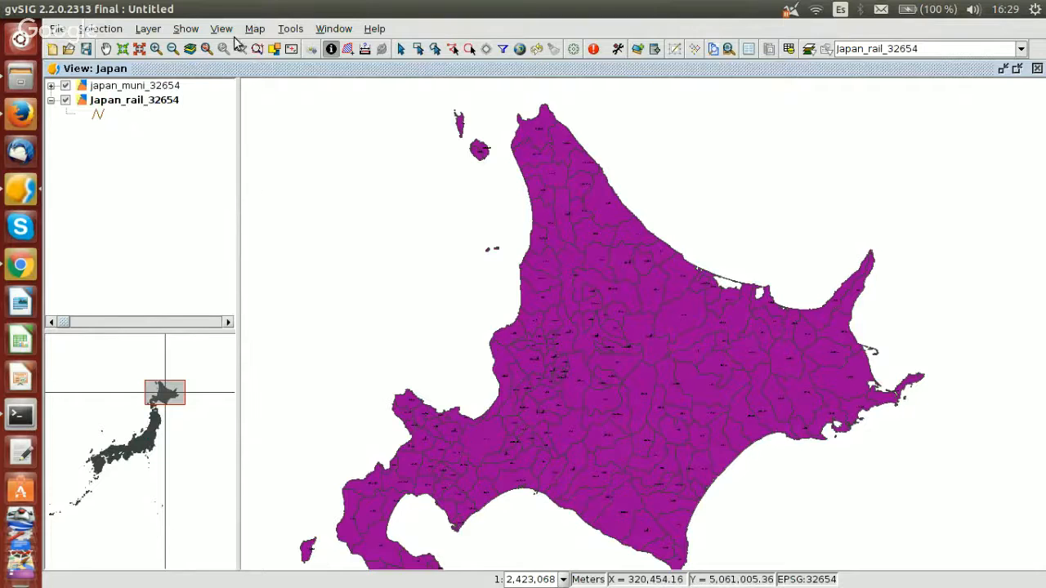
# Open the Project manager and list the project's table documents.
pyautogui.click(155, 30)
pyautogui.moveTo(174, 31)
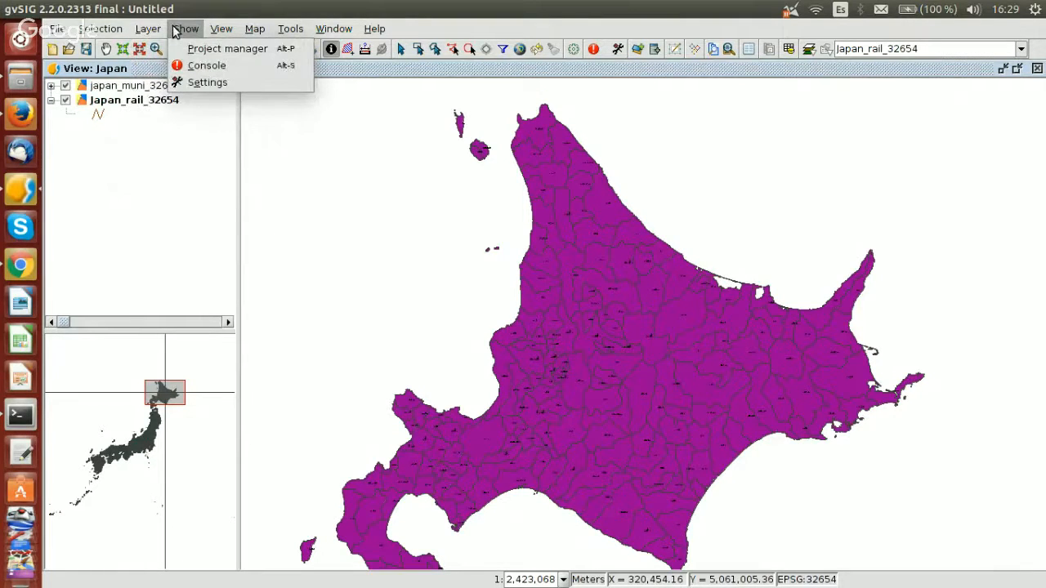
pyautogui.click(218, 49)
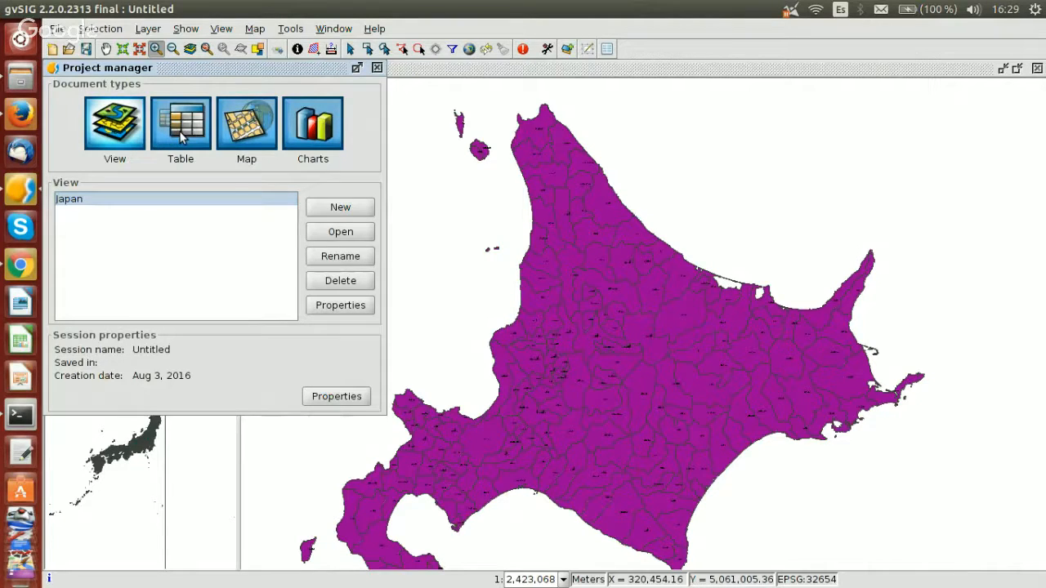
pyautogui.click(179, 130)
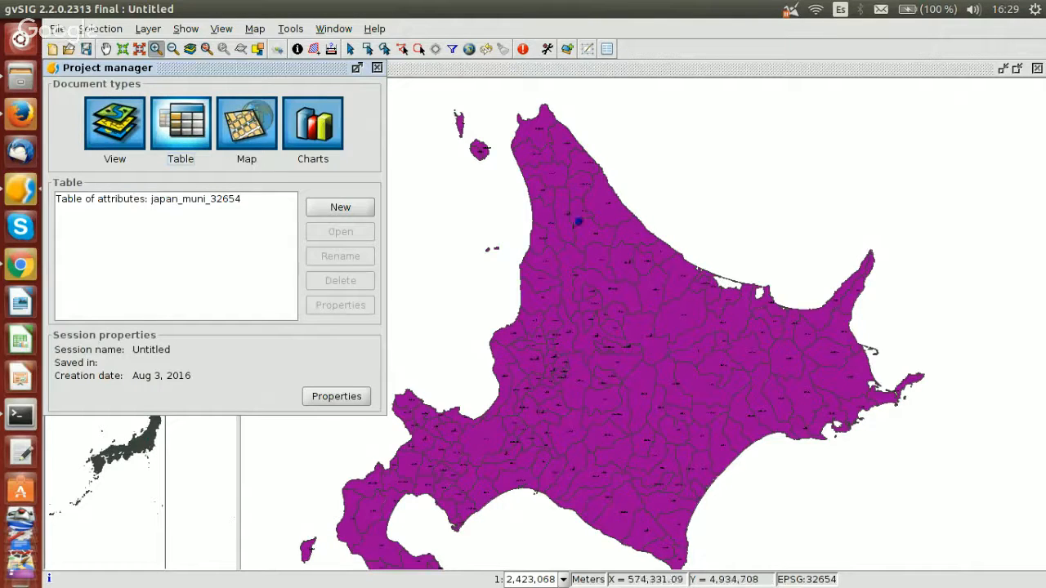
# Load Japan_population.csv into the project as a new table, checking its CSV properties without changing them.
pyautogui.click(340, 208)
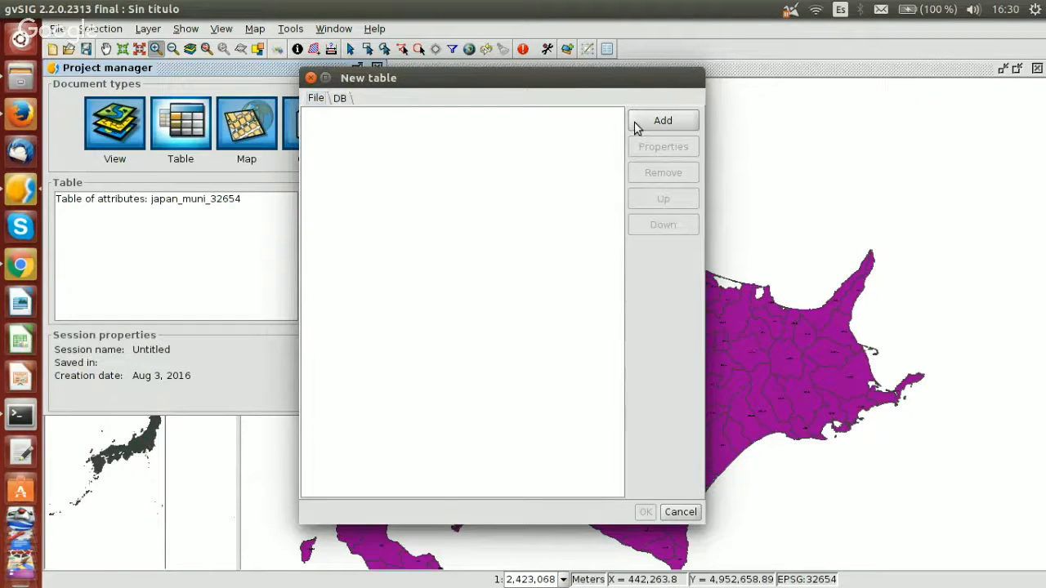
pyautogui.click(660, 121)
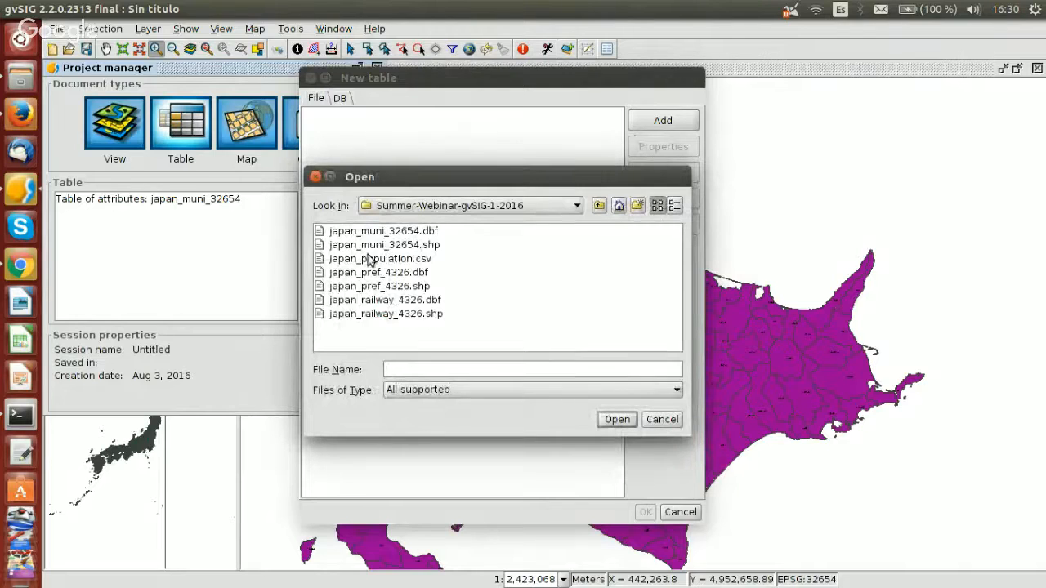
pyautogui.click(413, 260)
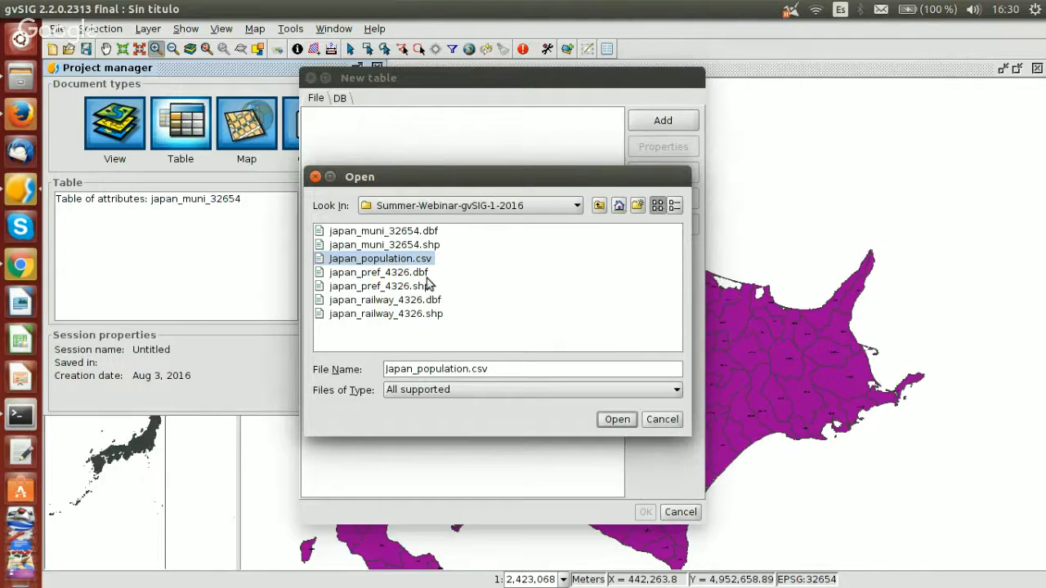
pyautogui.click(618, 422)
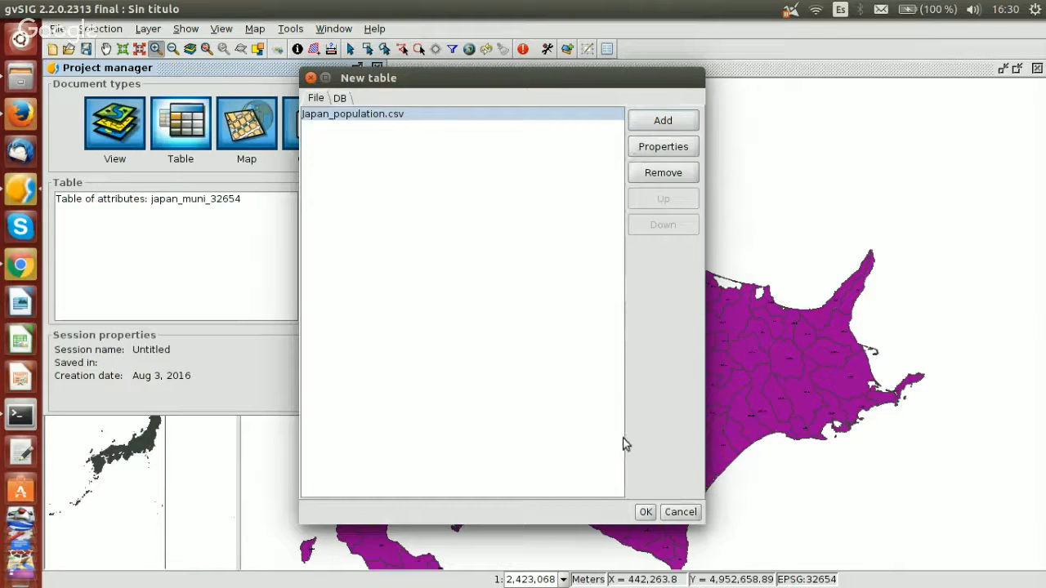
pyautogui.click(663, 150)
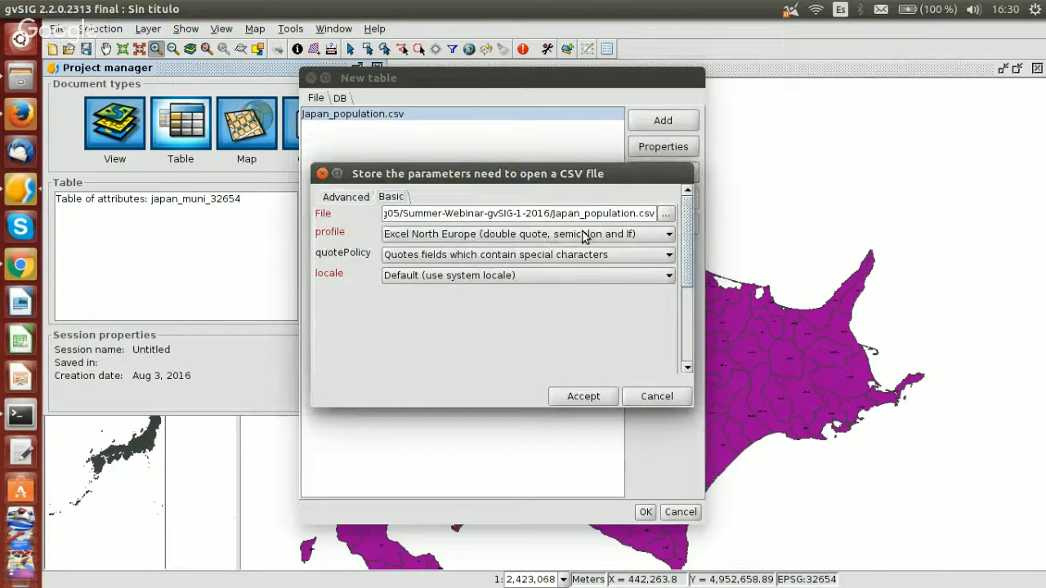
pyautogui.click(650, 397)
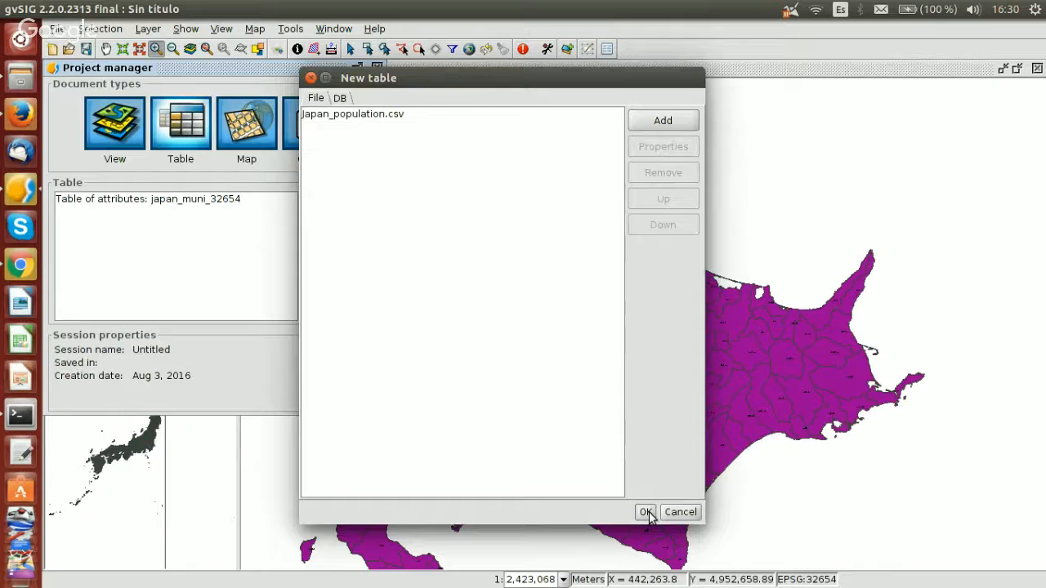
pyautogui.click(645, 512)
# Select the Population column and the Fukuoka record in the Japan_population table.
pyautogui.click(729, 149)
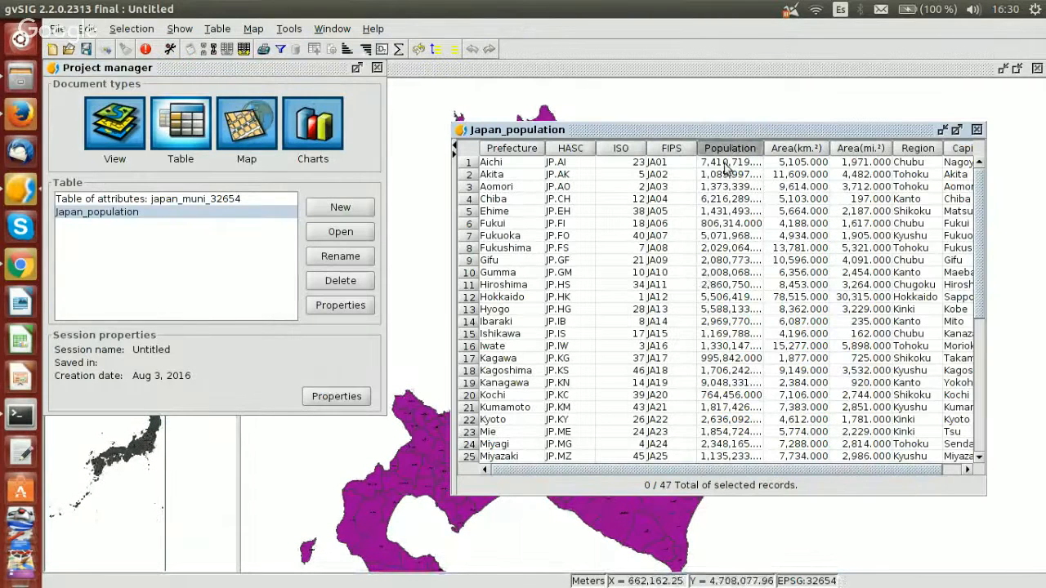
pyautogui.click(511, 235)
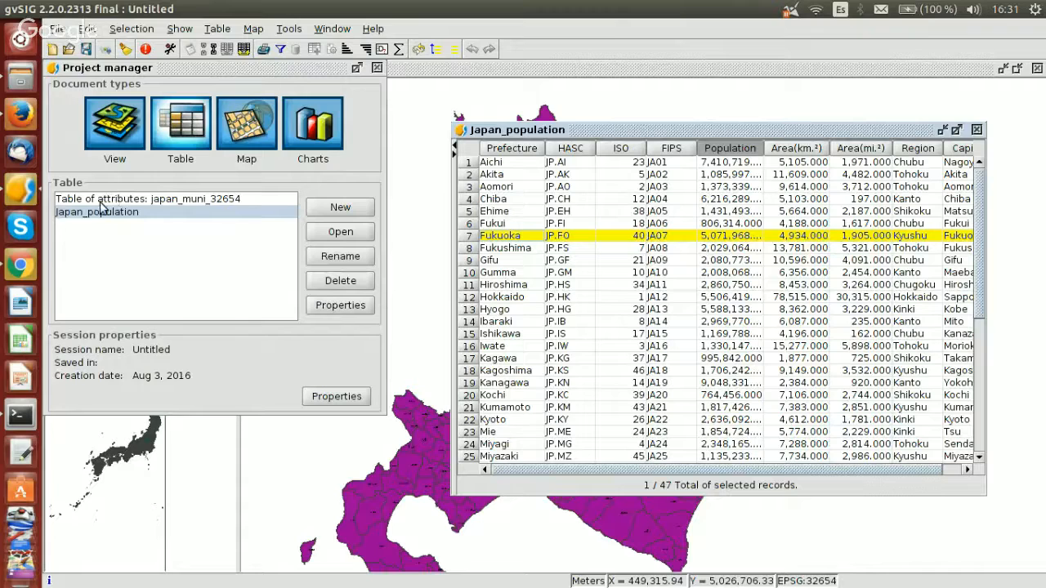
pyautogui.click(727, 148)
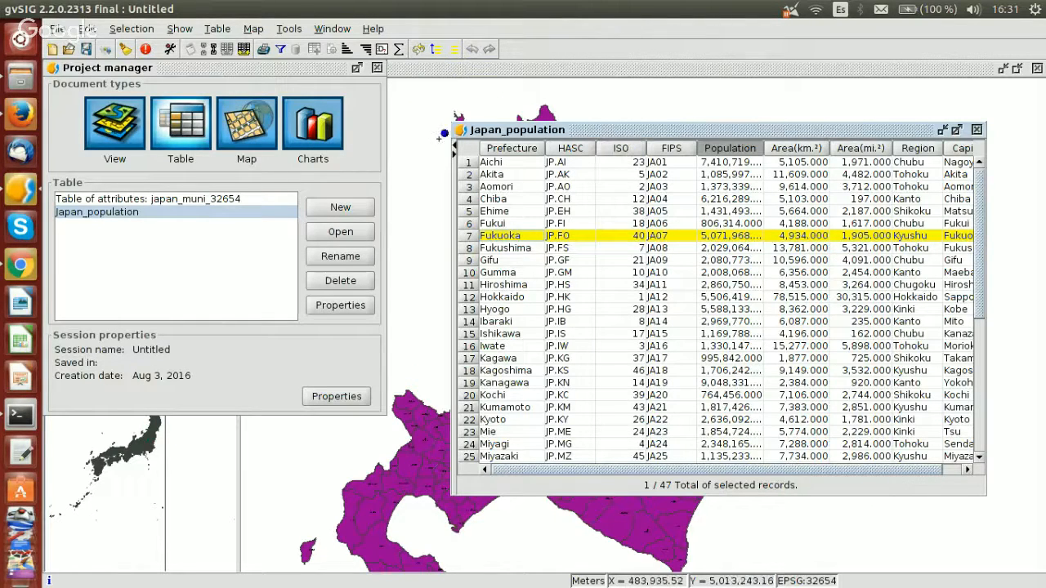
# Close the Japan_population table and create a new map document with most of Japan shown in the view.
pyautogui.click(242, 137)
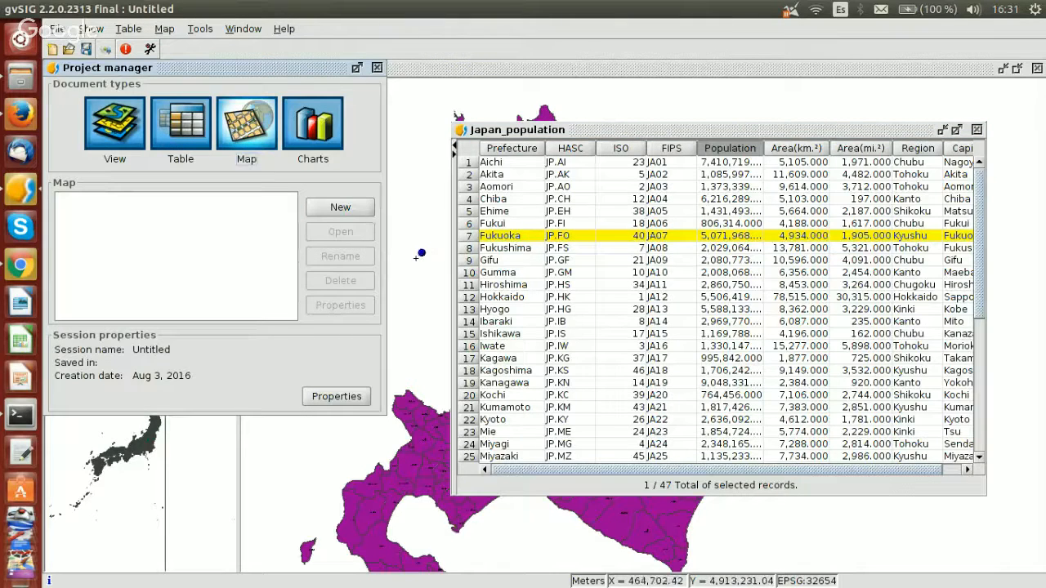
pyautogui.scroll(-1, 435, 325)
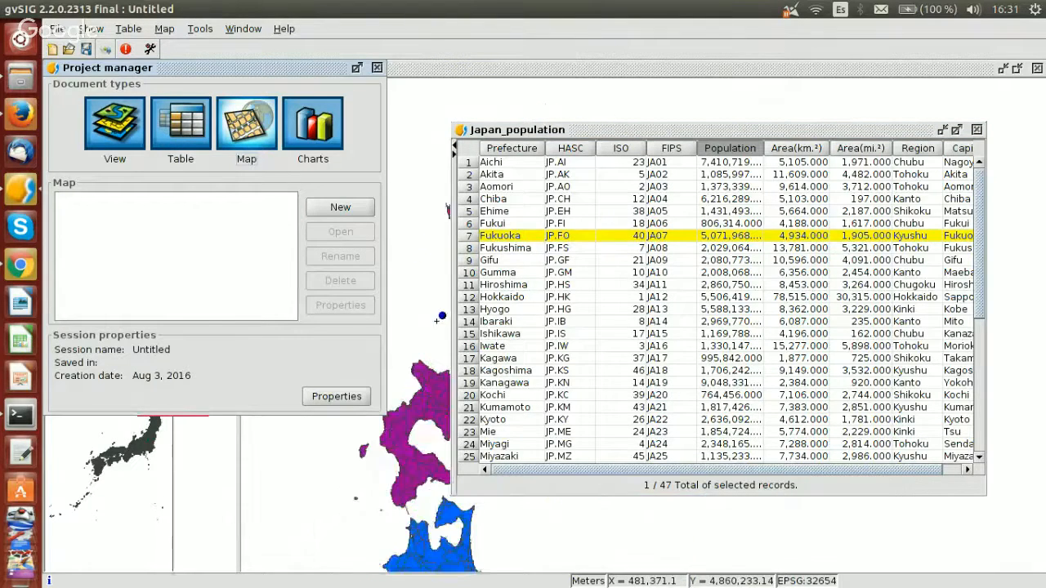
pyautogui.click(976, 129)
pyautogui.scroll(-1, 784, 220)
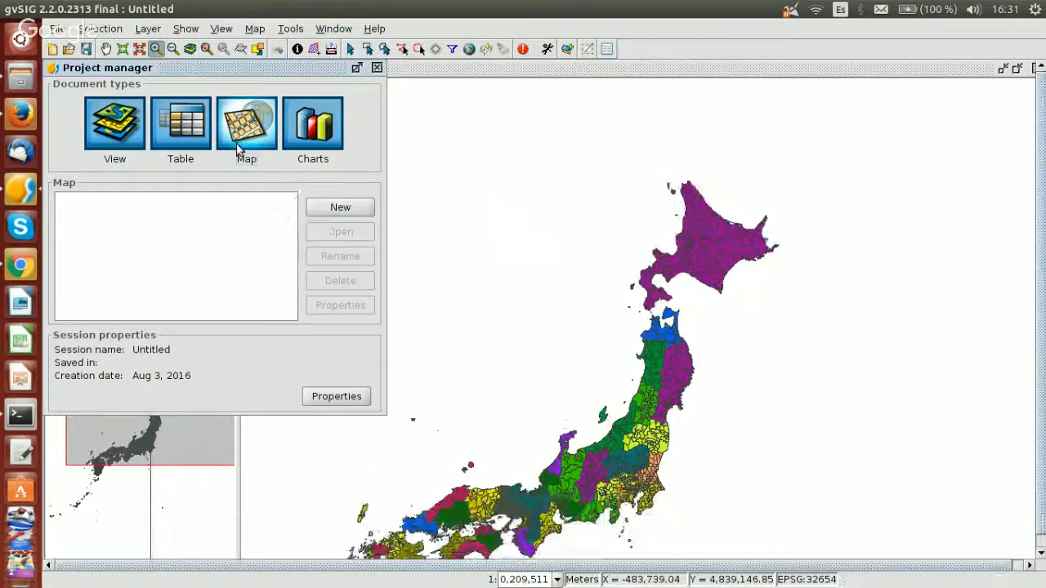
pyautogui.click(255, 30)
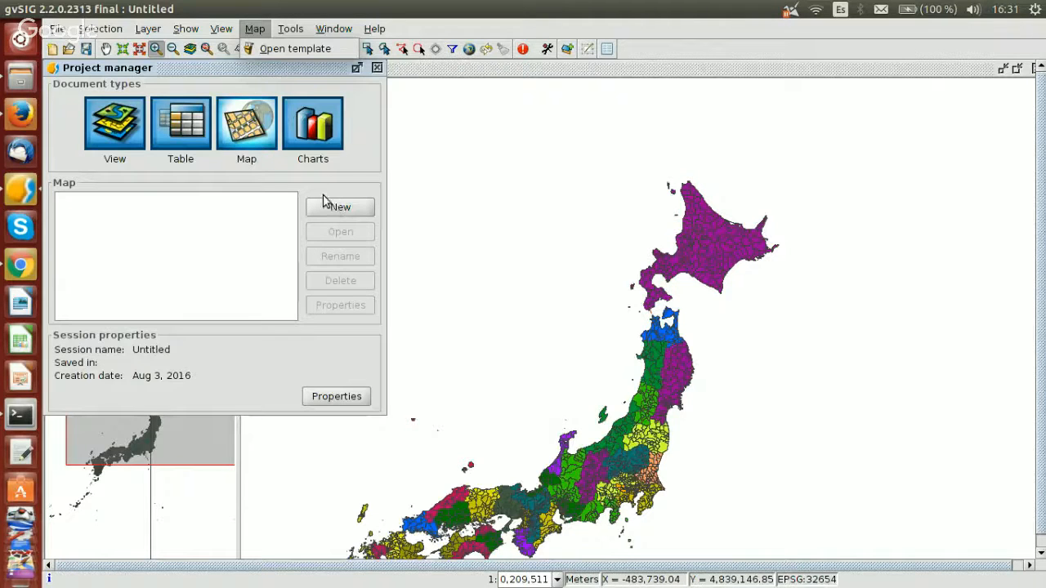
pyautogui.click(343, 212)
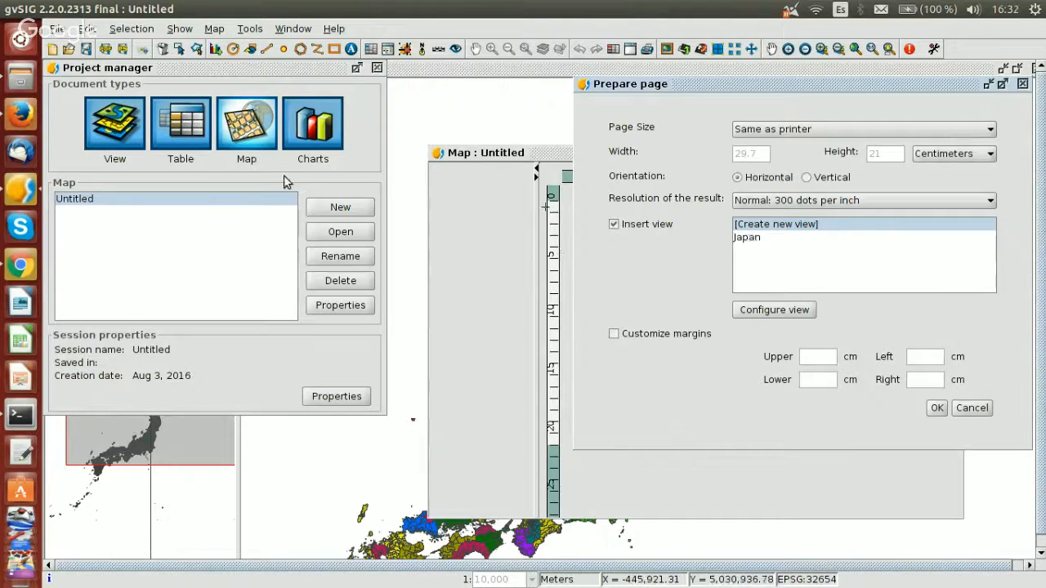
# Prepare the map page with the Japan view inserted, keeping the "Same as printer" page size and horizontal orientation.
pyautogui.click(755, 238)
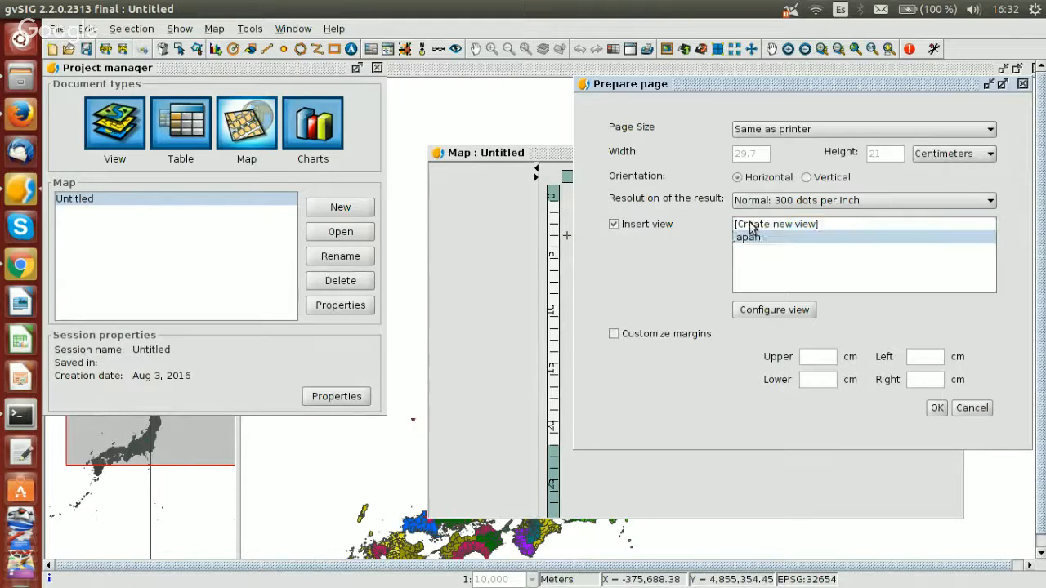
pyautogui.click(810, 129)
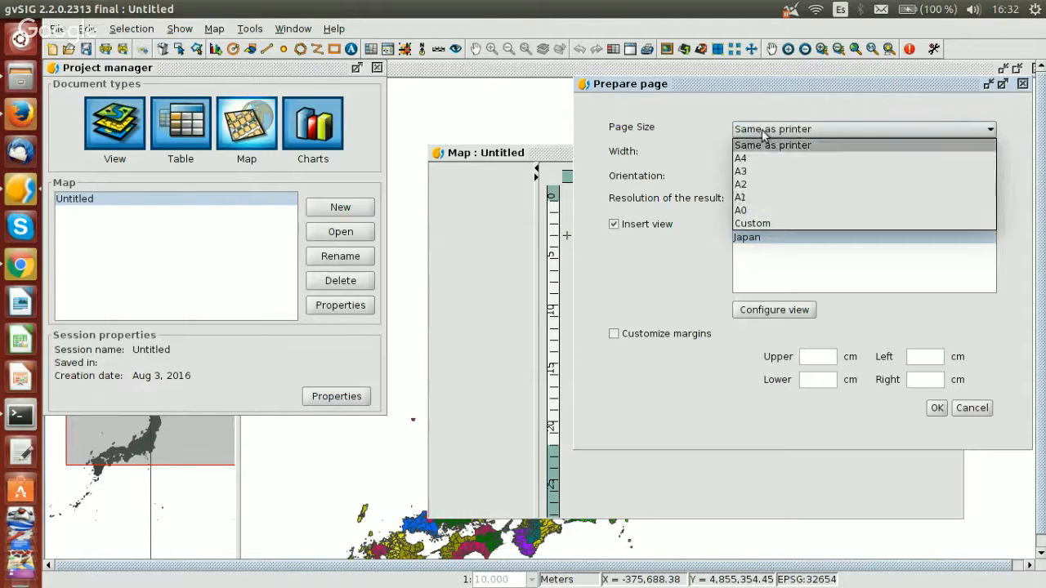
pyautogui.click(756, 256)
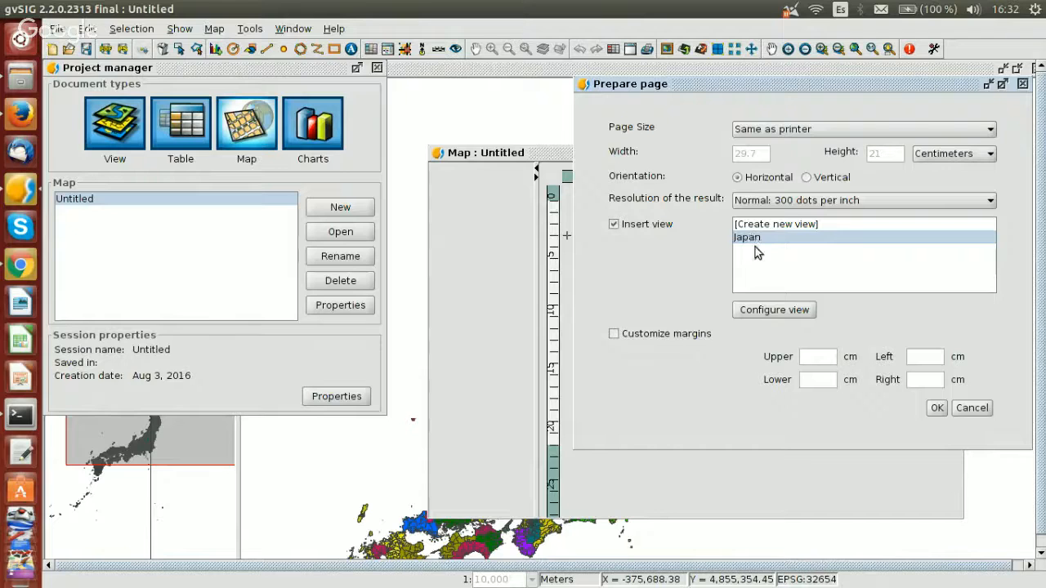
pyautogui.click(937, 408)
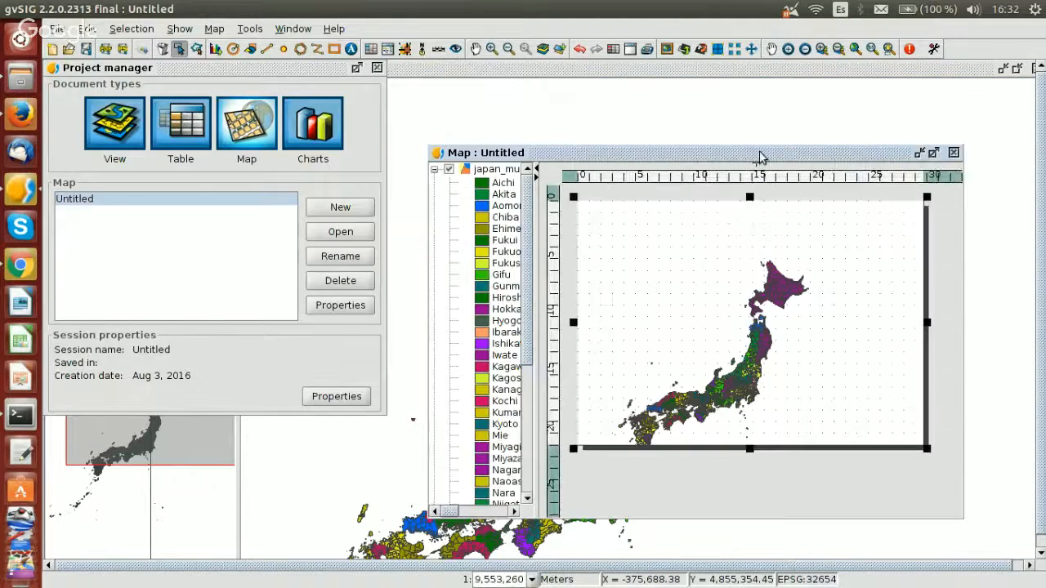
# Maximize the map document and shrink the Japan view frame to about 26 by 17.5 cm inside the page.
pyautogui.doubleClick(758, 156)
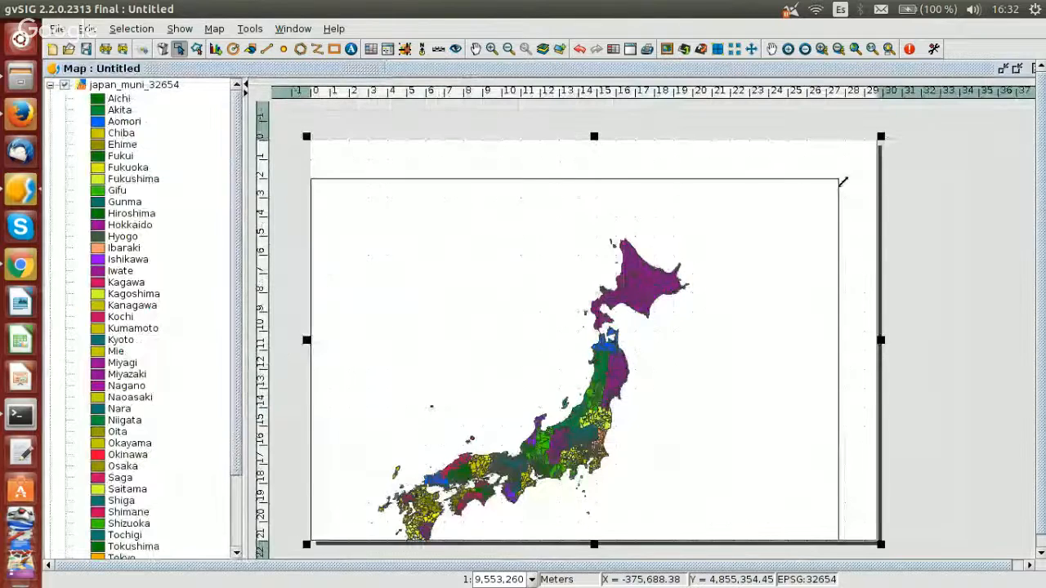
pyautogui.moveTo(568, 365); pyautogui.dragTo(630, 322)
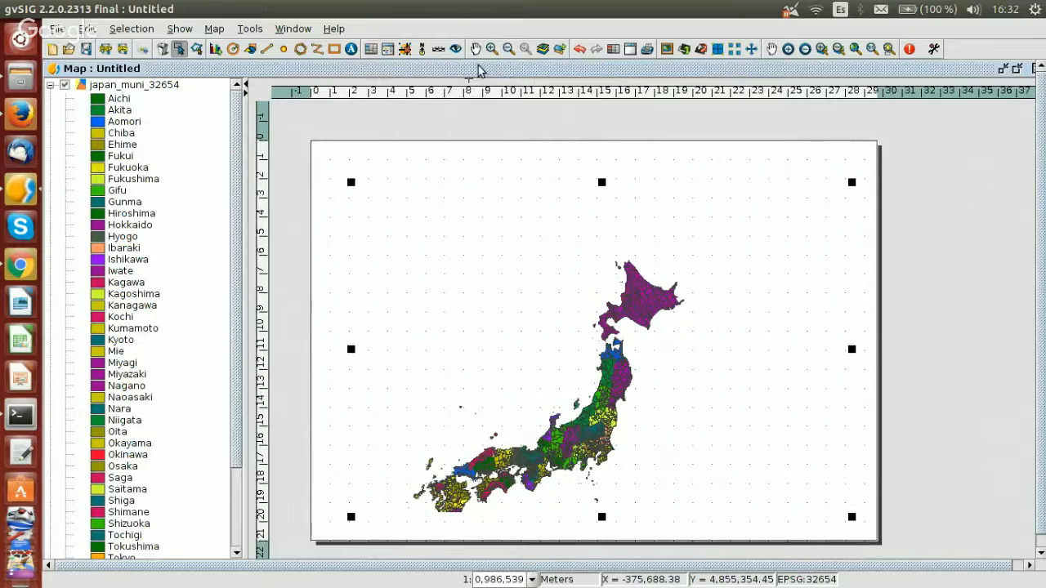
pyautogui.click(453, 51)
# Give the Japan view frame a fixed scale of 1:10000000 in its properties.
pyautogui.rightClick(617, 362)
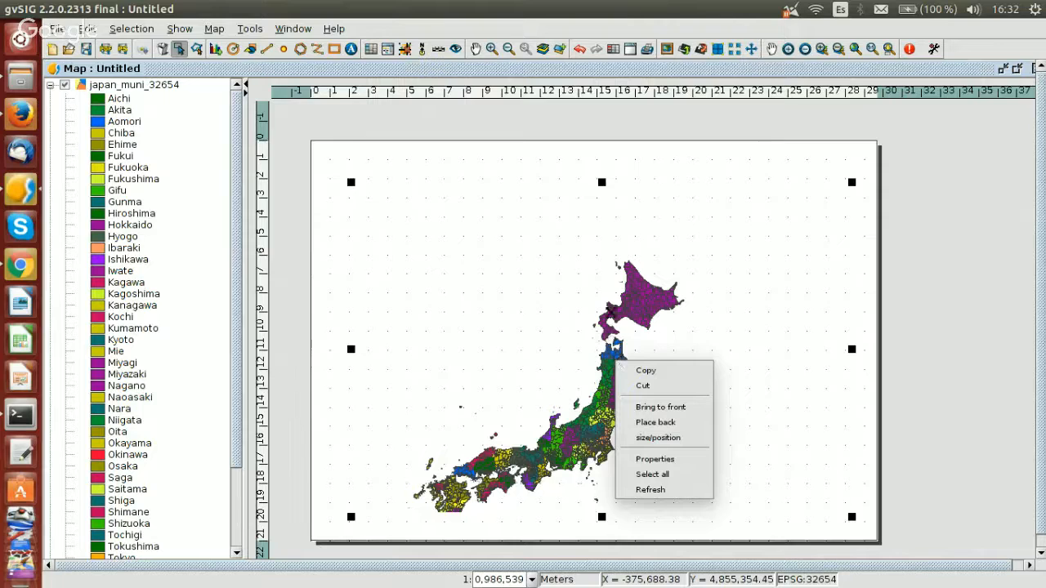
pyautogui.click(651, 462)
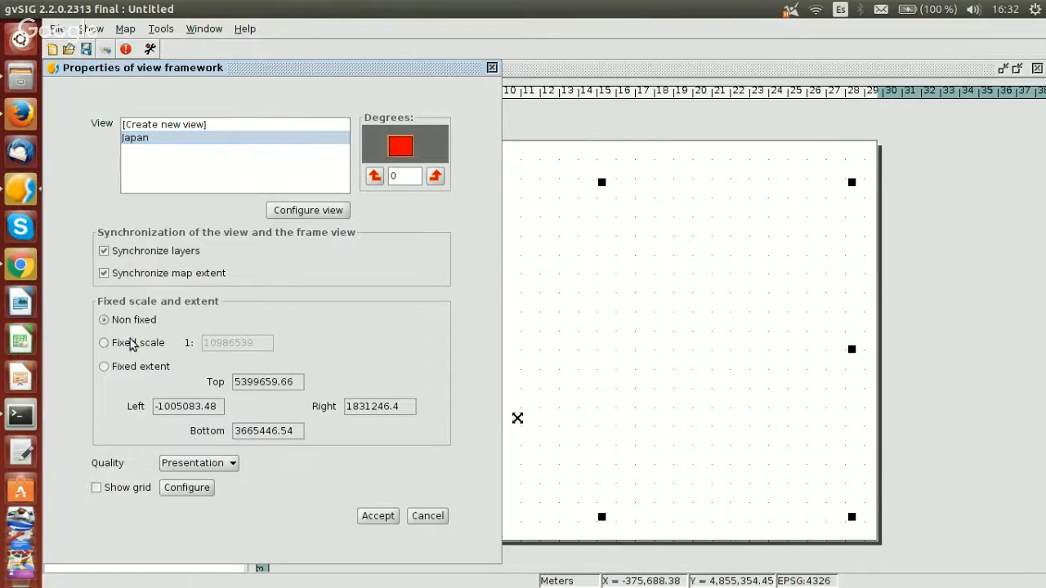
pyautogui.click(105, 344)
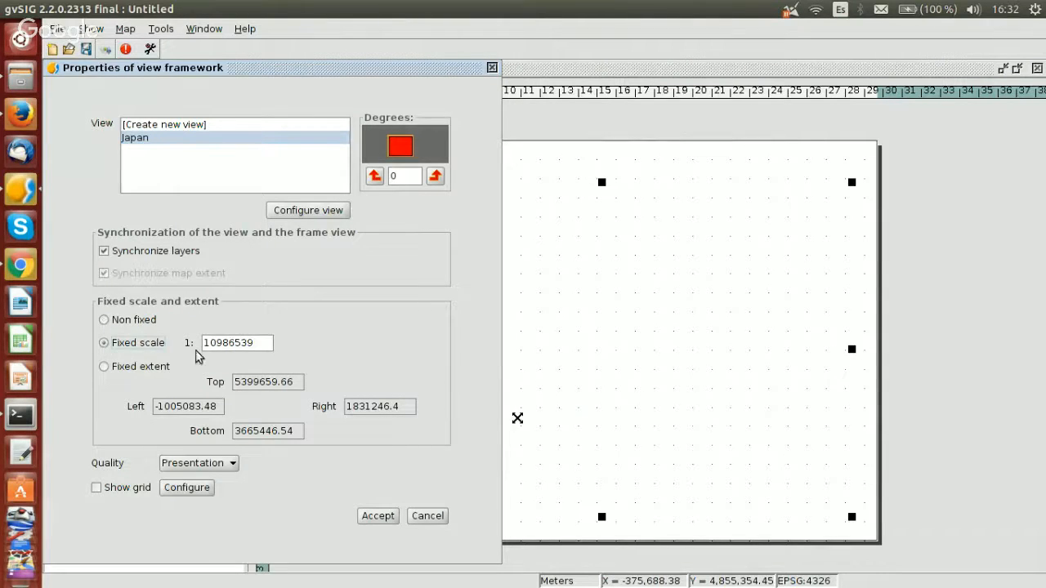
pyautogui.moveTo(218, 344); pyautogui.dragTo(266, 343)
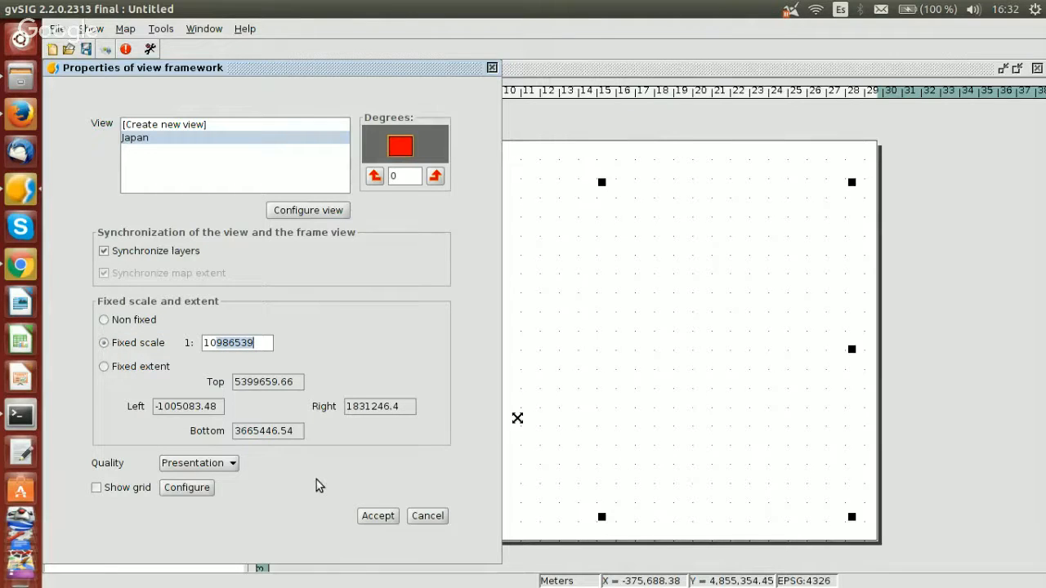
pyautogui.write('0000000')
pyautogui.click(380, 518)
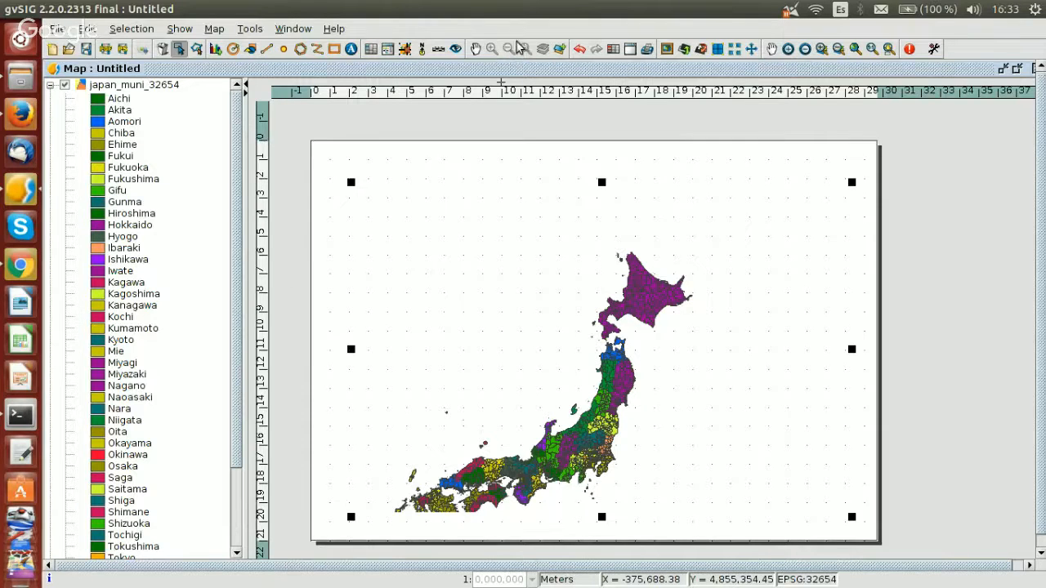
# Pan the map inside its frame up and to the right to bring all of Kyushu into the frame.
pyautogui.click(476, 49)
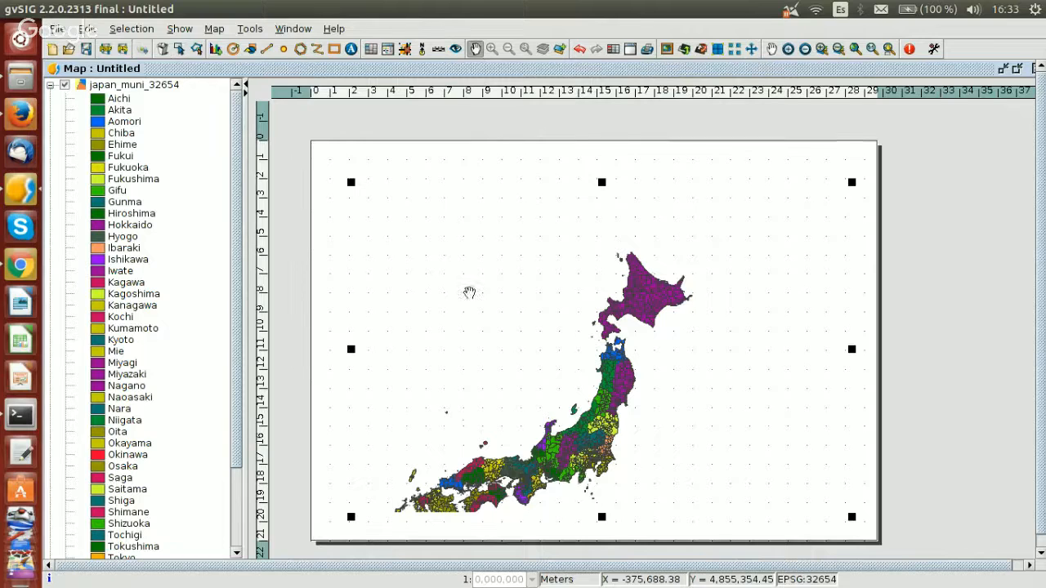
pyautogui.moveTo(465, 313); pyautogui.dragTo(529, 268)
pyautogui.moveTo(502, 398); pyautogui.dragTo(542, 370)
pyautogui.moveTo(612, 368); pyautogui.dragTo(587, 348)
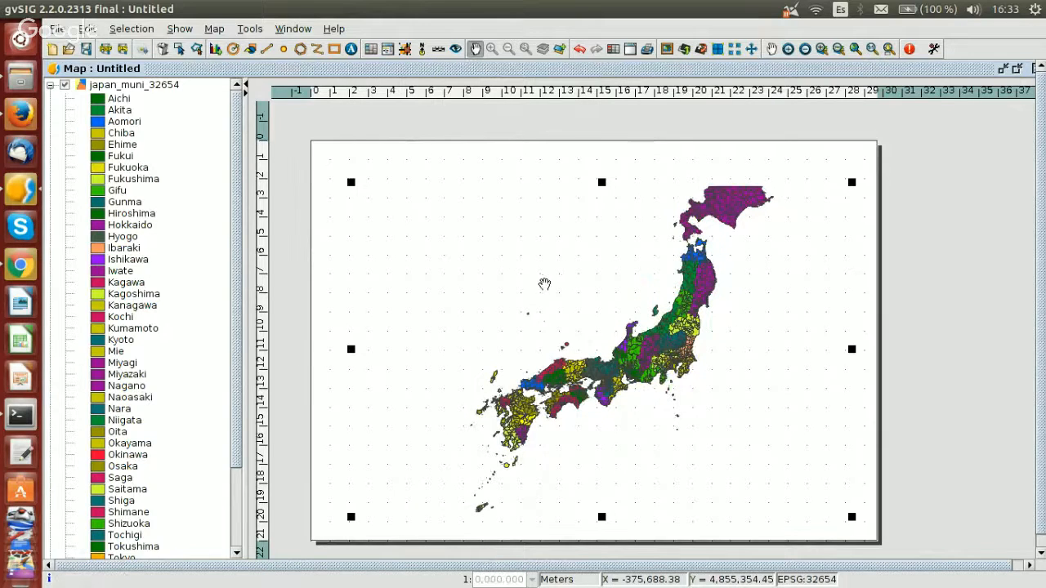
# Add the centred title "Japan Prefectures" above the map and reduce its text frame to about 27 by 1.8 cm.
pyautogui.click(350, 50)
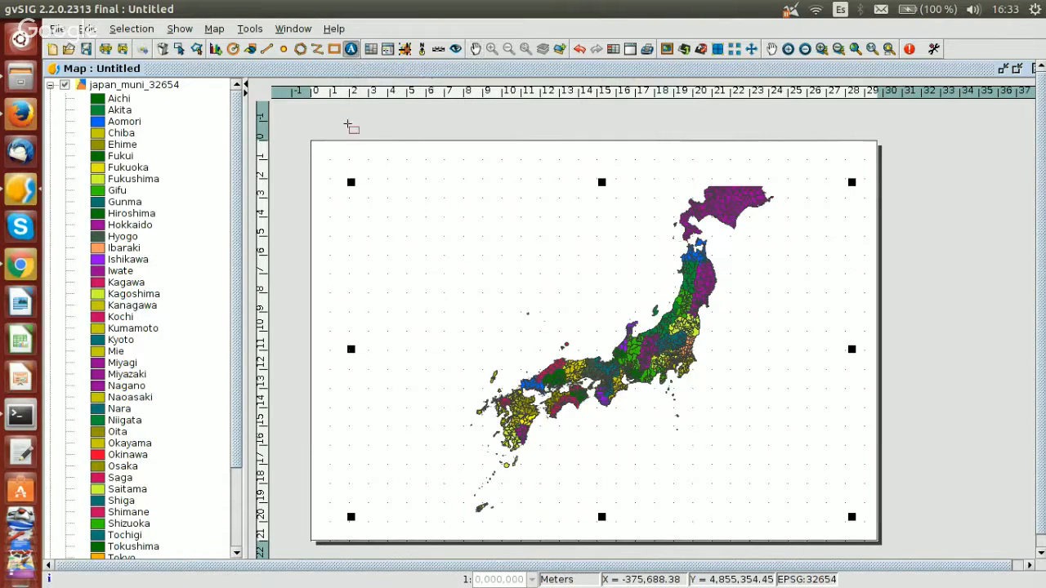
pyautogui.moveTo(346, 149); pyautogui.dragTo(856, 186)
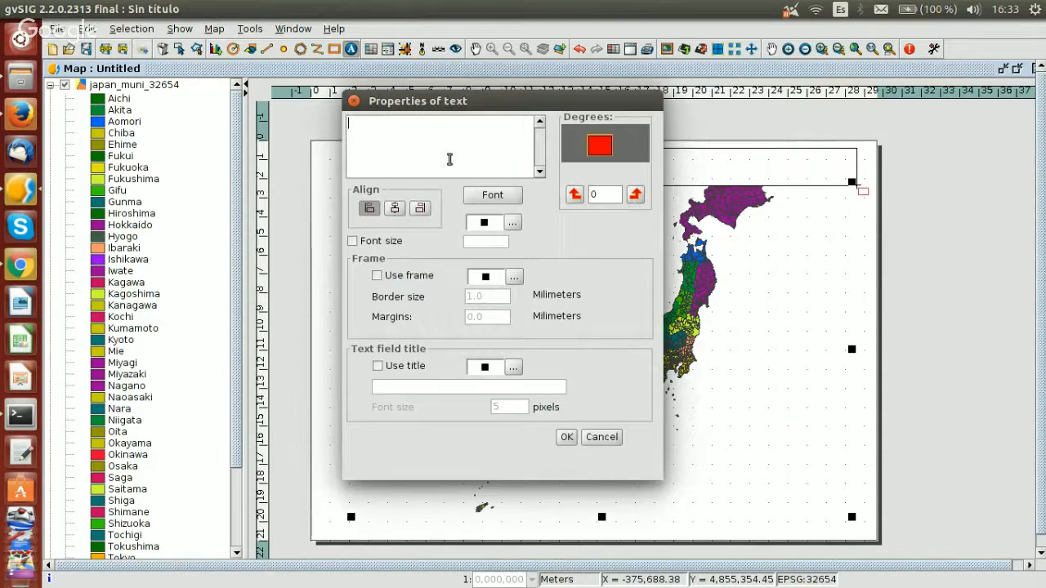
pyautogui.write('Japan Prefectures')
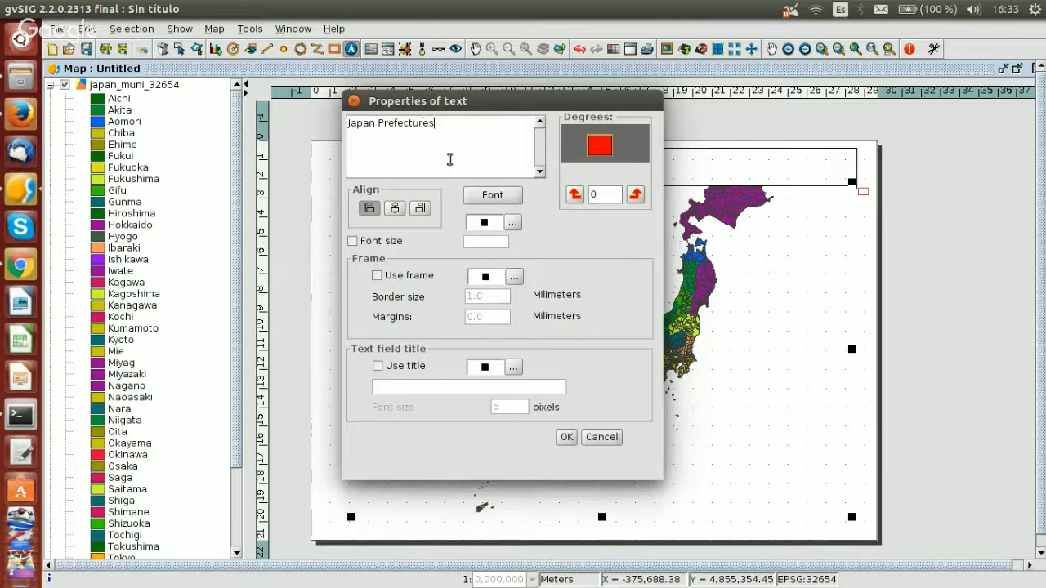
pyautogui.click(396, 207)
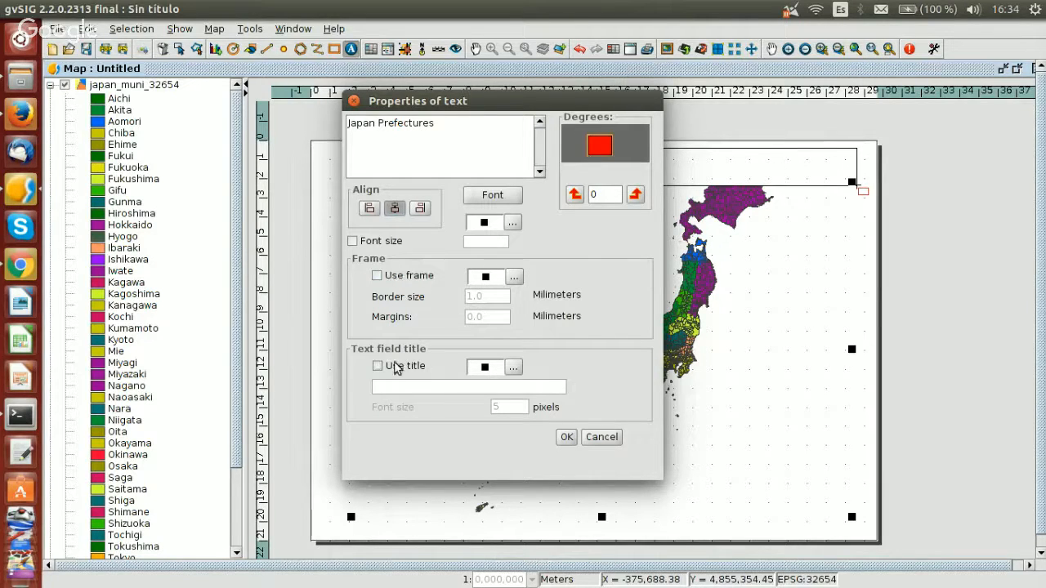
pyautogui.click(564, 439)
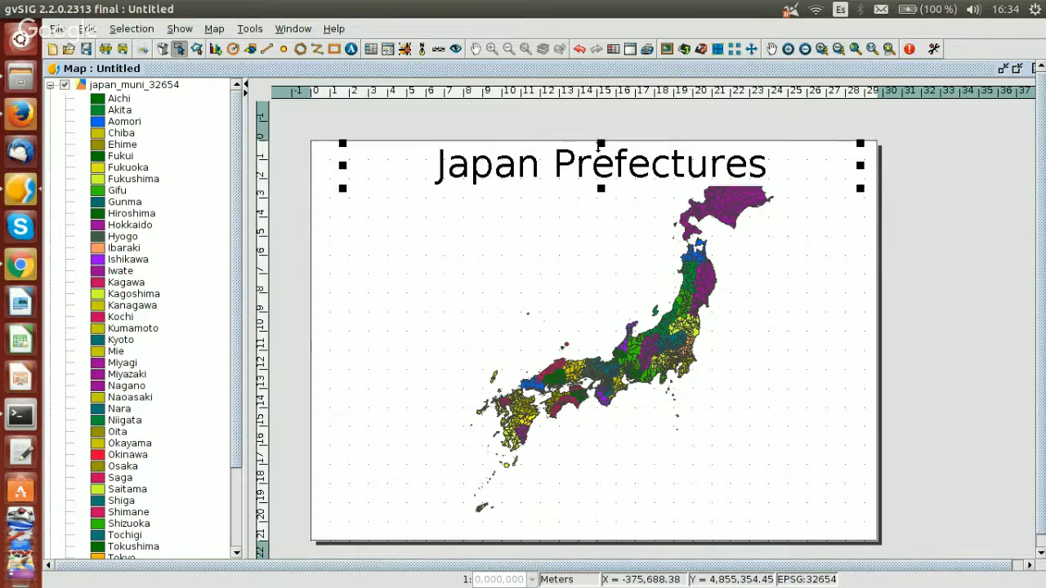
pyautogui.moveTo(600, 144); pyautogui.dragTo(601, 154)
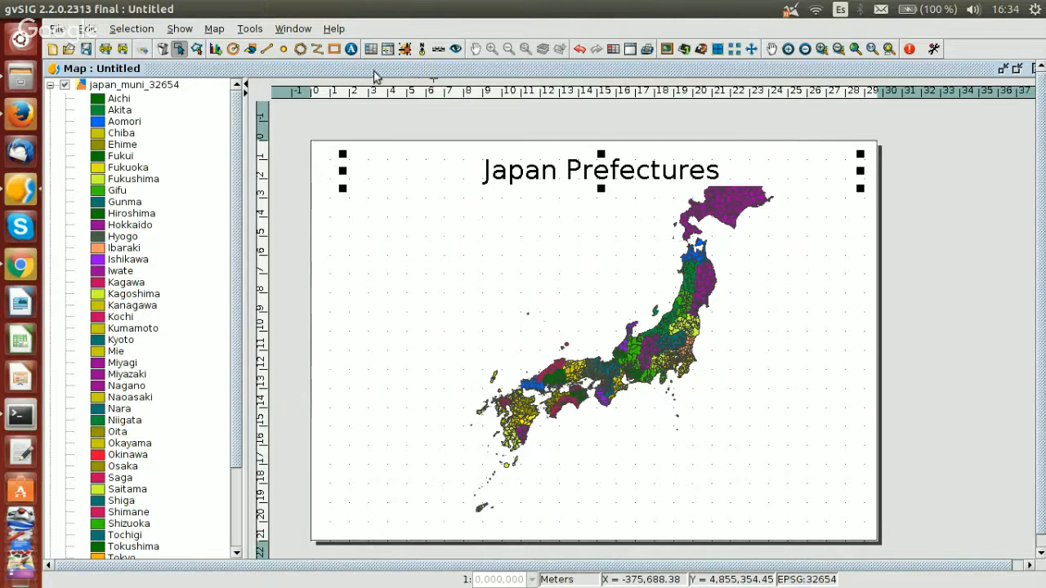
# Insert the circular compass north symbol, about 2.4 by 2.5 cm, in the page's upper left area, linked to the Japan view frame.
pyautogui.click(422, 51)
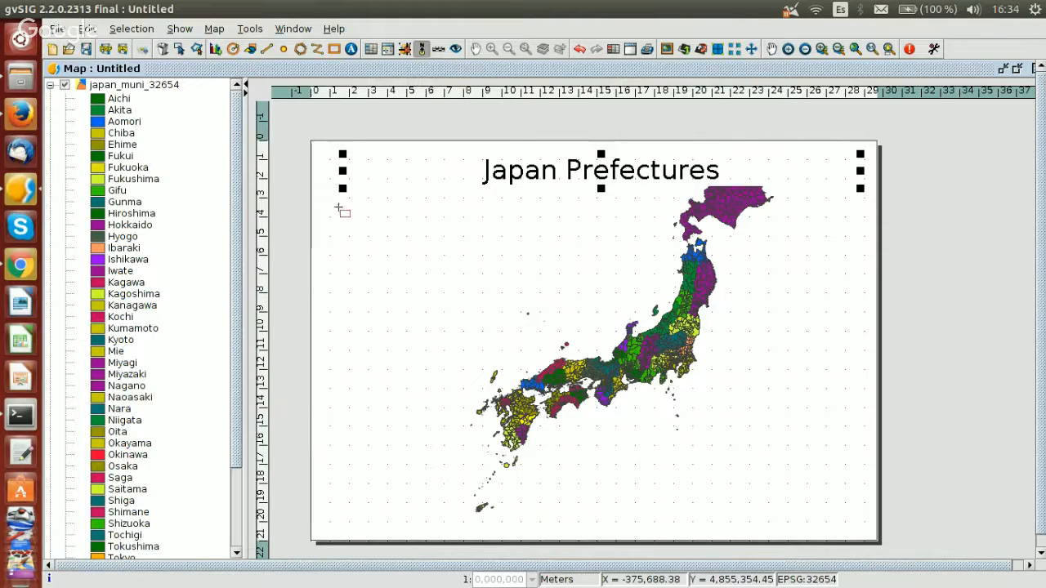
pyautogui.moveTo(334, 193); pyautogui.dragTo(380, 241)
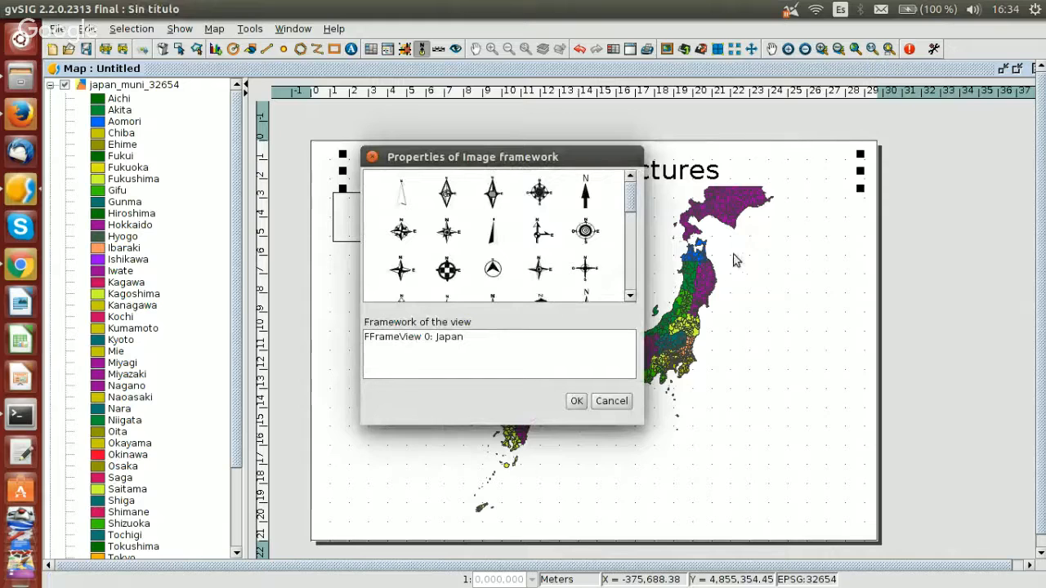
pyautogui.click(426, 338)
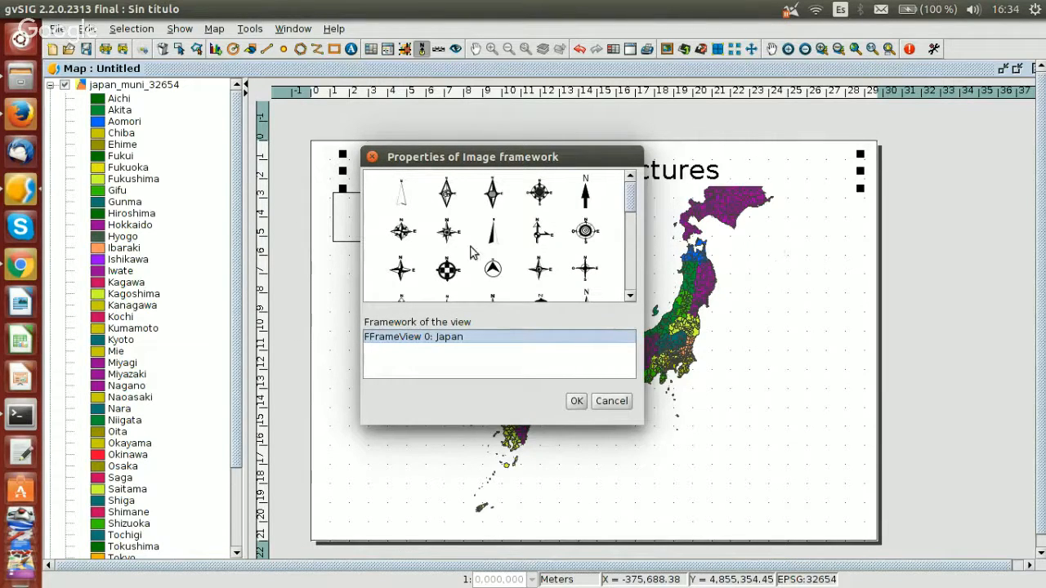
pyautogui.click(588, 232)
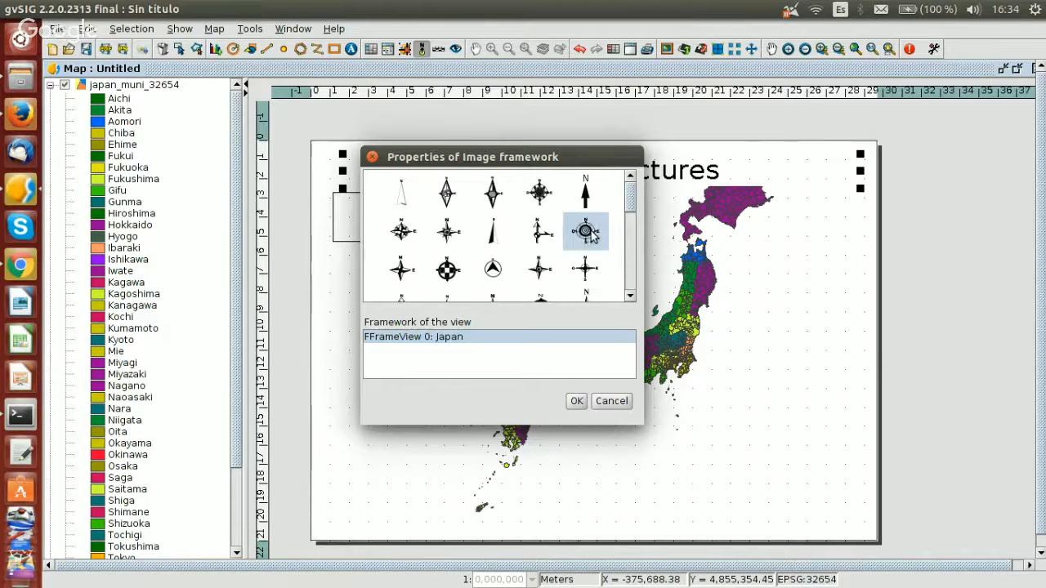
pyautogui.click(576, 401)
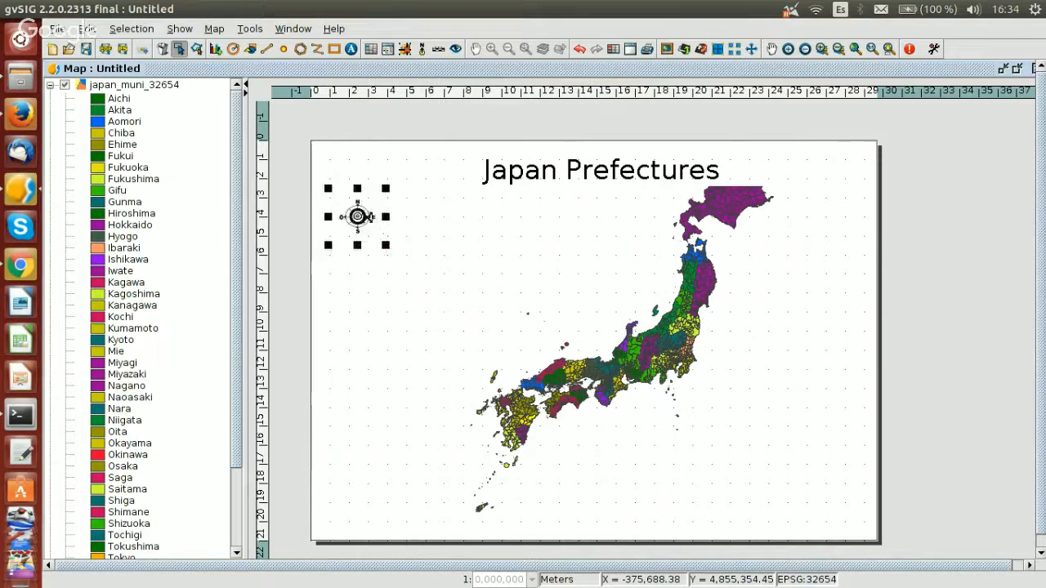
# Draw a scale bar about 6.4 by 2 cm in the page's lower left corner, linked to the Japan frame, using the double-row alternating bar style.
pyautogui.click(439, 50)
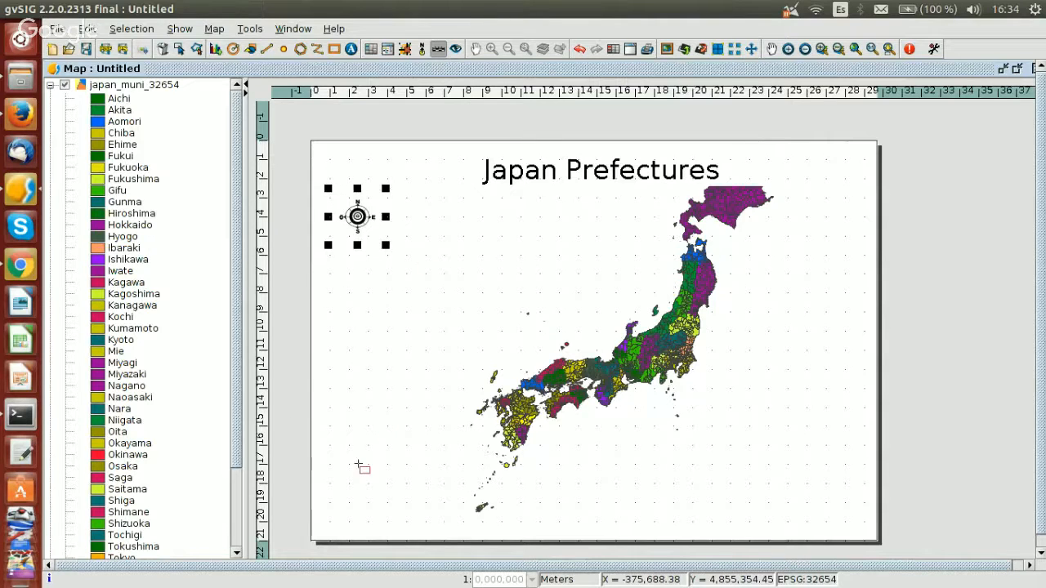
pyautogui.moveTo(333, 468); pyautogui.dragTo(457, 508)
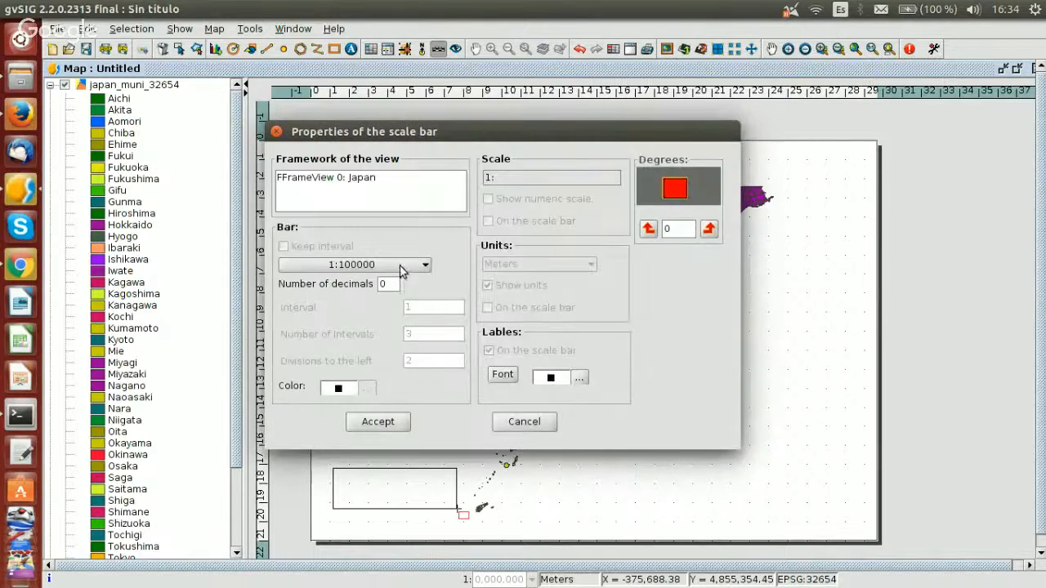
pyautogui.click(349, 181)
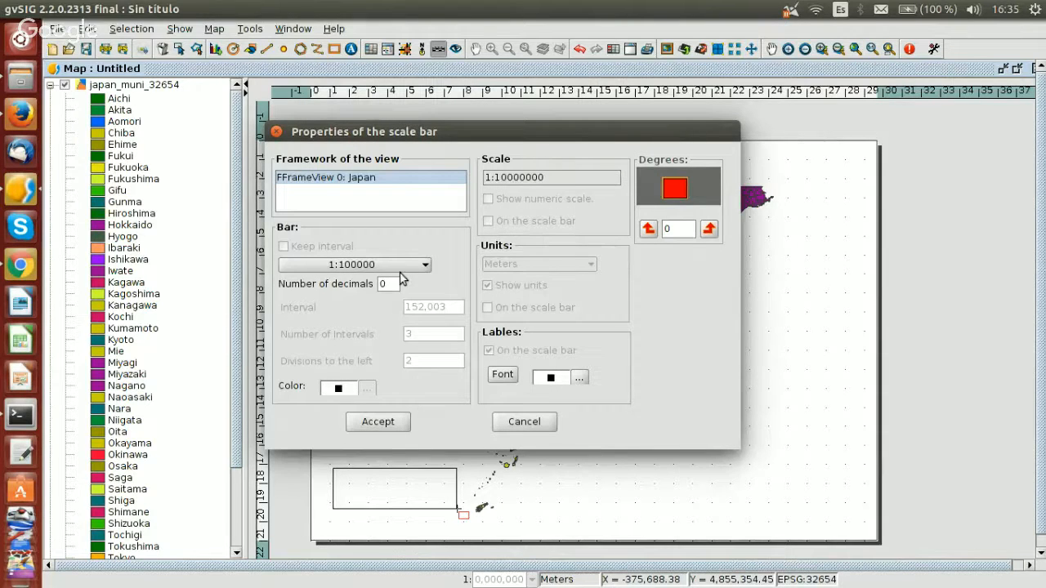
pyautogui.click(350, 266)
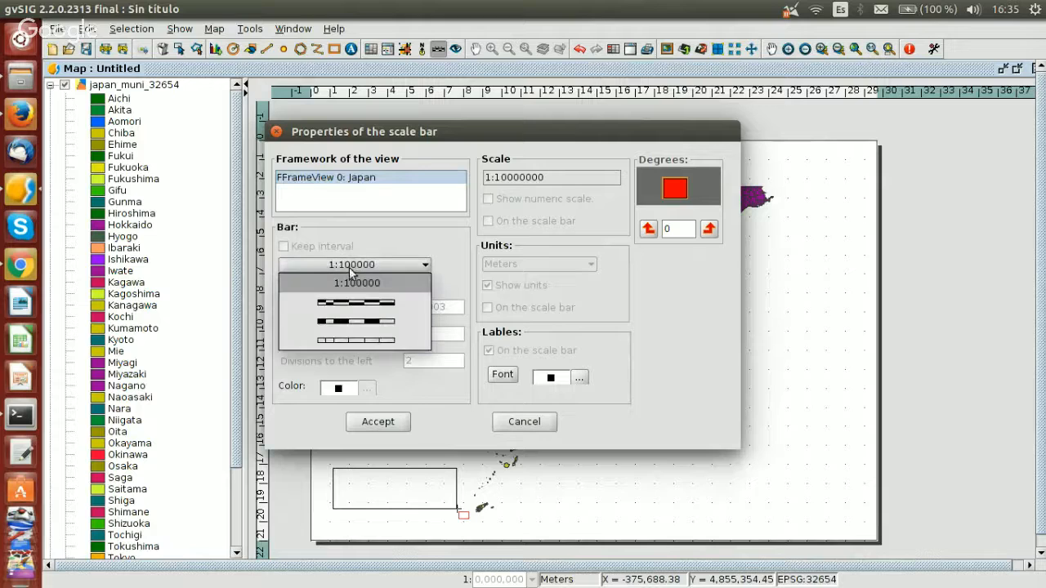
pyautogui.click(369, 306)
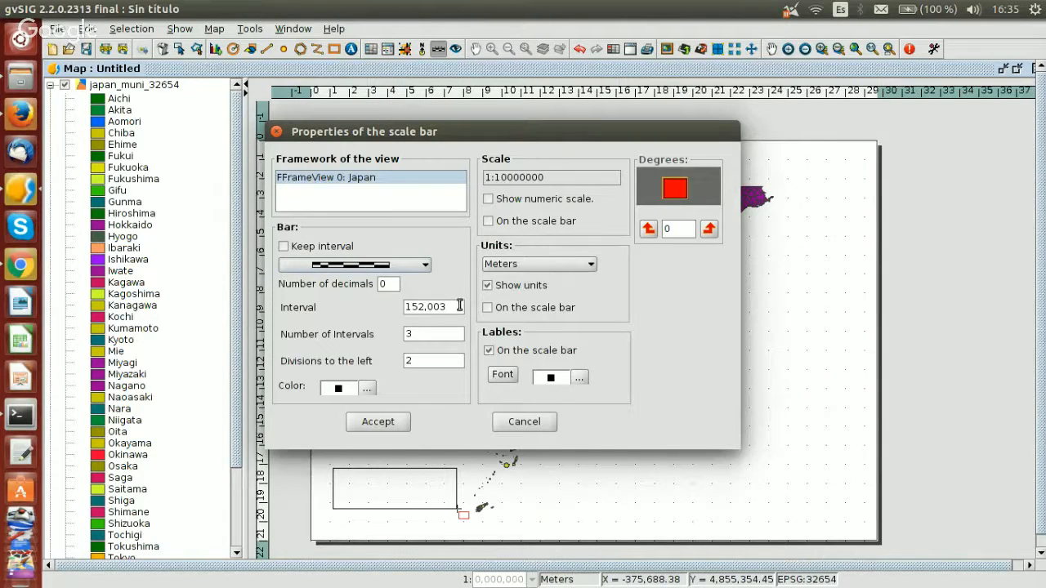
# Set the scale bar to an interval of 100000 with 5 intervals and 2 divisions to the left, and accept it.
pyautogui.moveTo(442, 306); pyautogui.dragTo(406, 306)
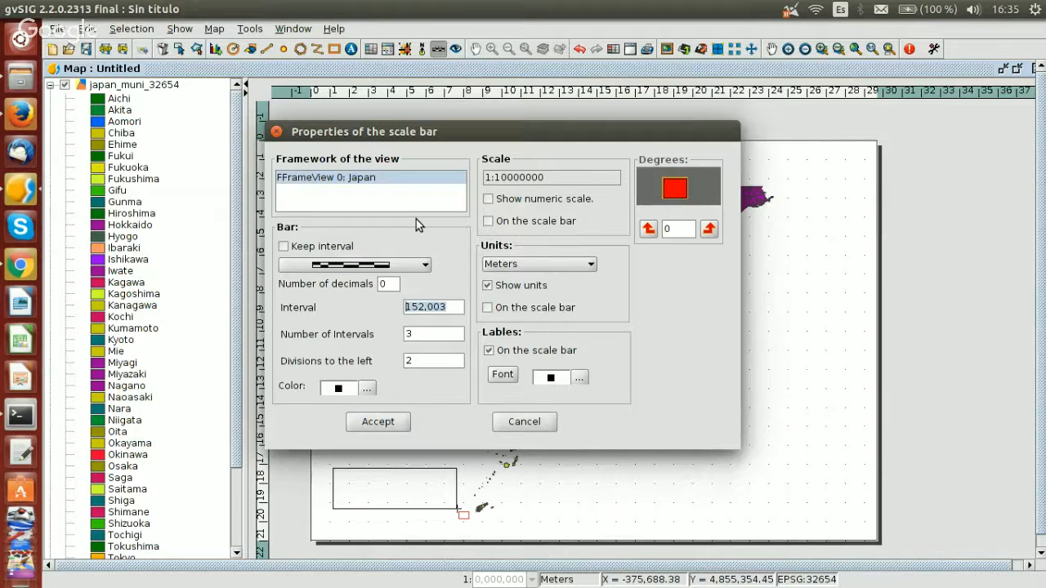
pyautogui.write('100000')
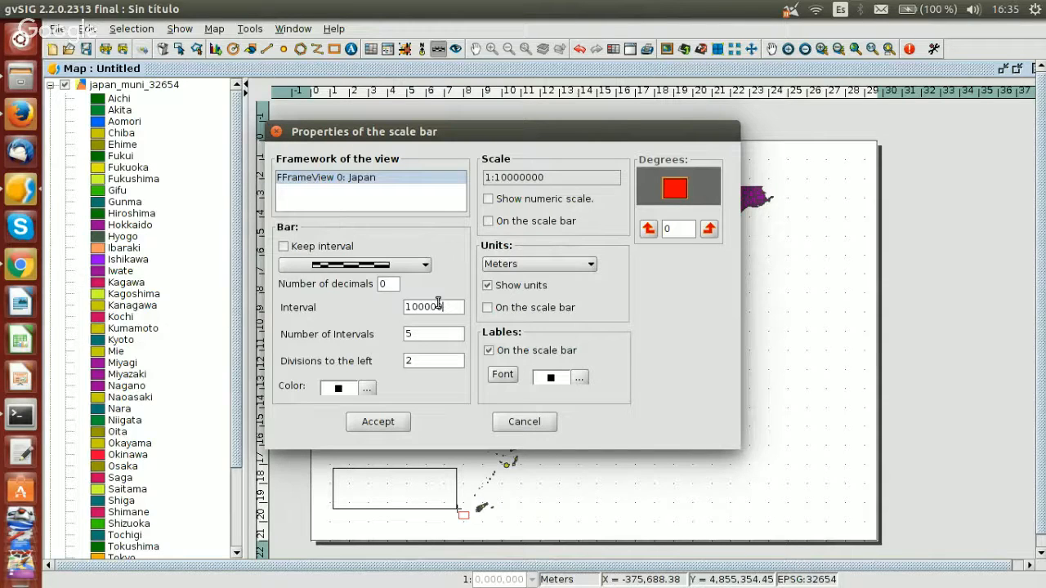
pyautogui.doubleClick(410, 363)
pyautogui.write('2')
pyautogui.click(385, 423)
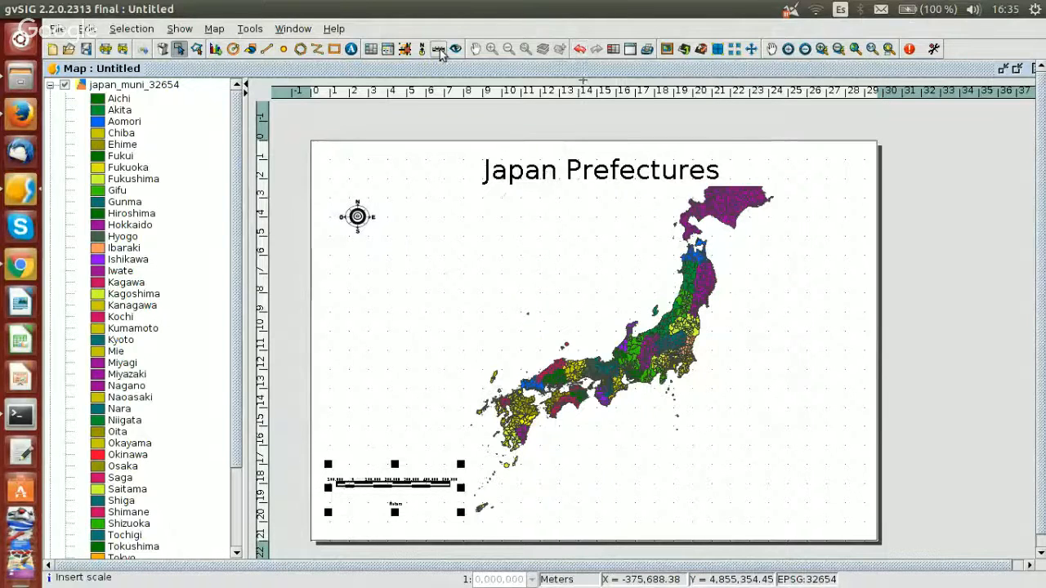
# Insert a legend about 4.4 by 17.4 cm along the page's right edge, linked to the Japan frame with only the japan_muni_32654 layer.
pyautogui.click(387, 50)
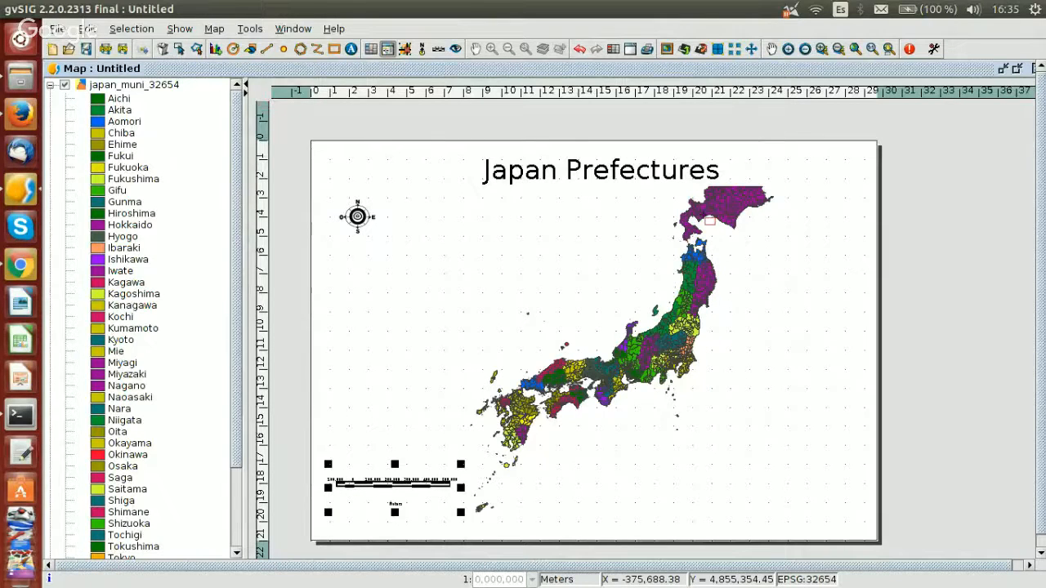
pyautogui.moveTo(782, 178); pyautogui.dragTo(866, 512)
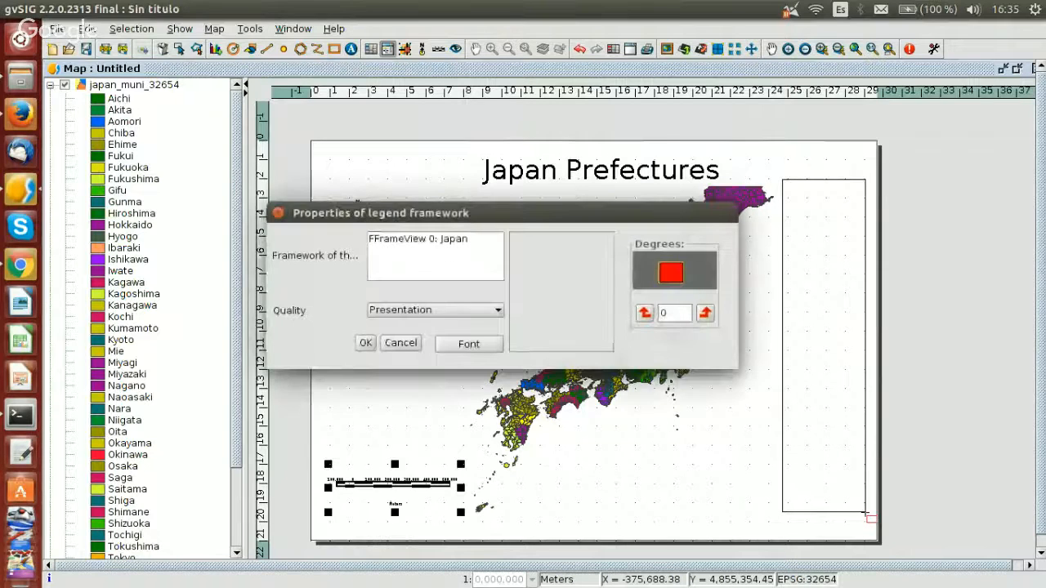
pyautogui.click(438, 242)
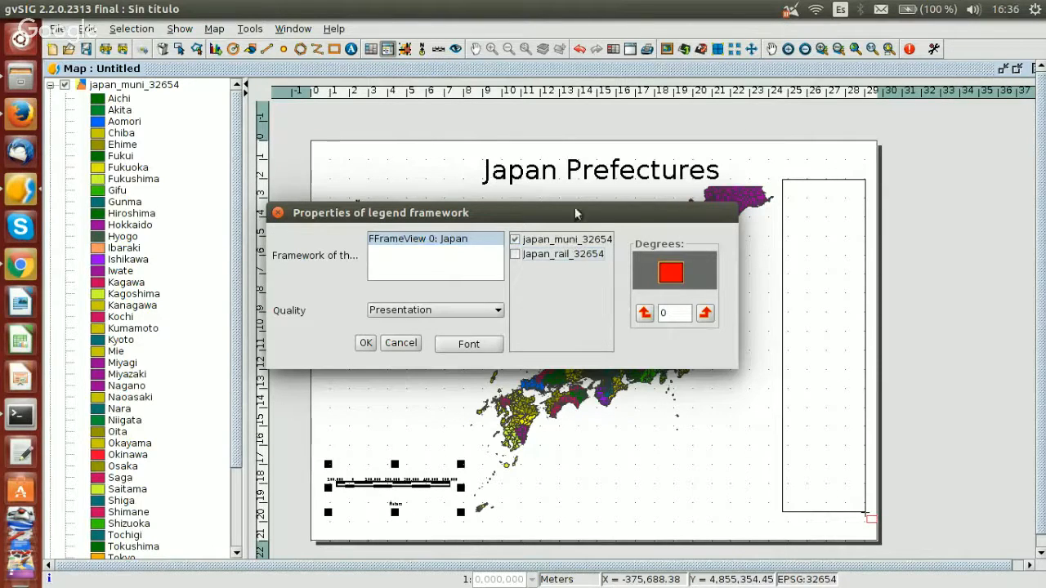
pyautogui.click(365, 343)
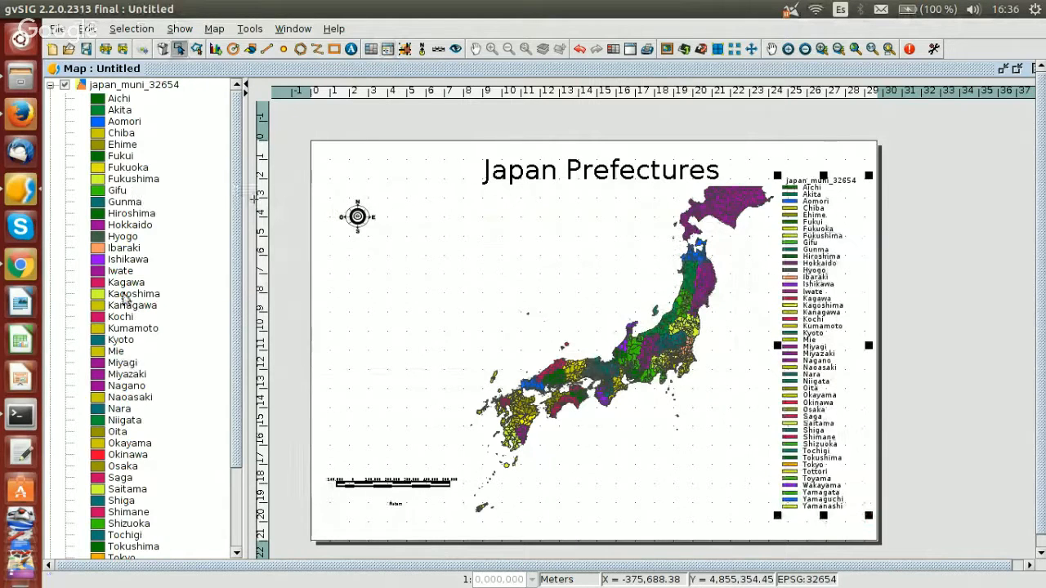
# Insert a second Japan view frame about 5.4 by 5 cm below the north symbol, with layer and map extent synchronization disabled.
pyautogui.click(455, 50)
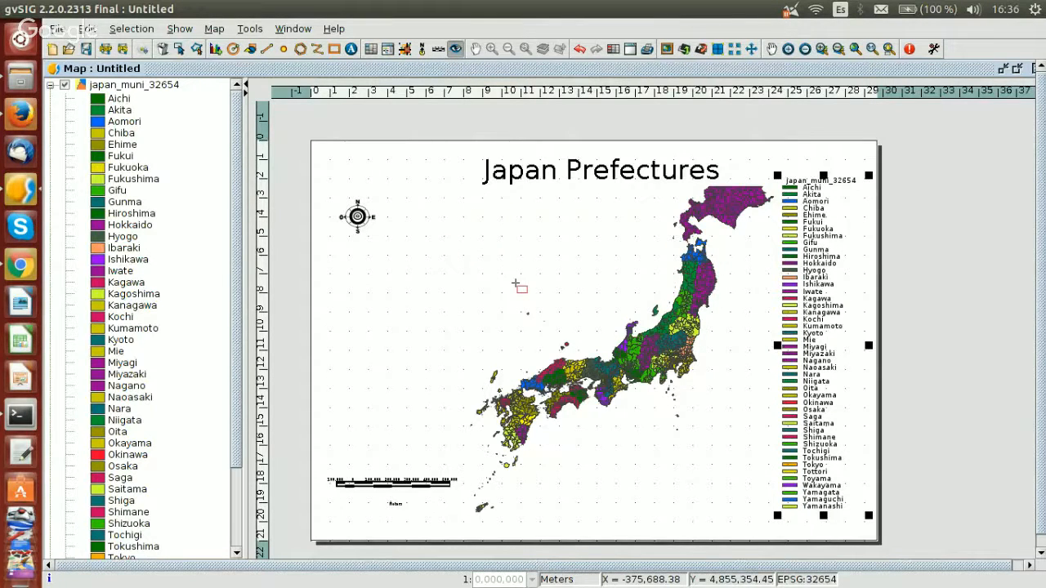
pyautogui.moveTo(360, 264); pyautogui.dragTo(464, 360)
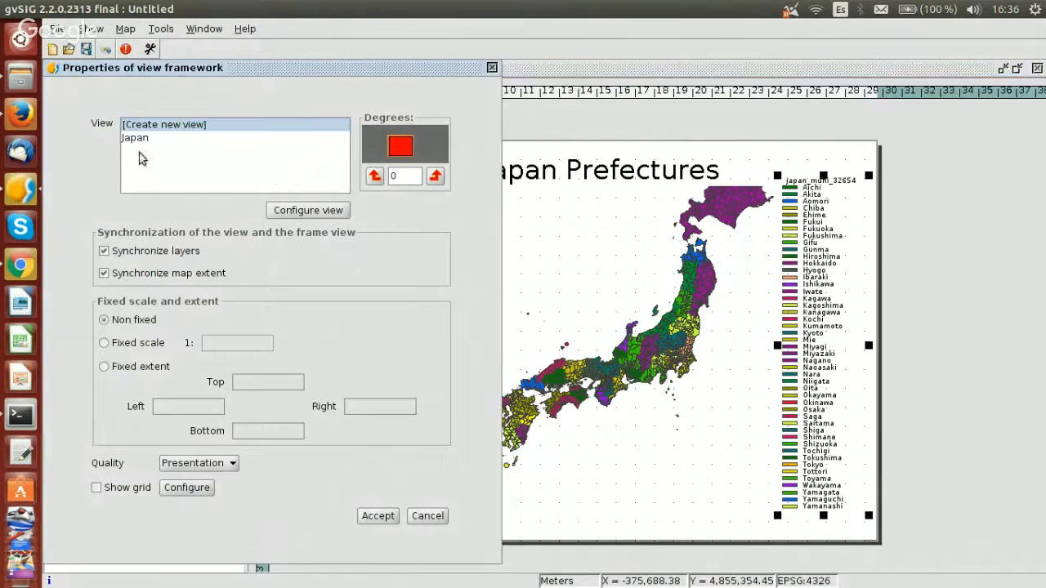
pyautogui.click(140, 140)
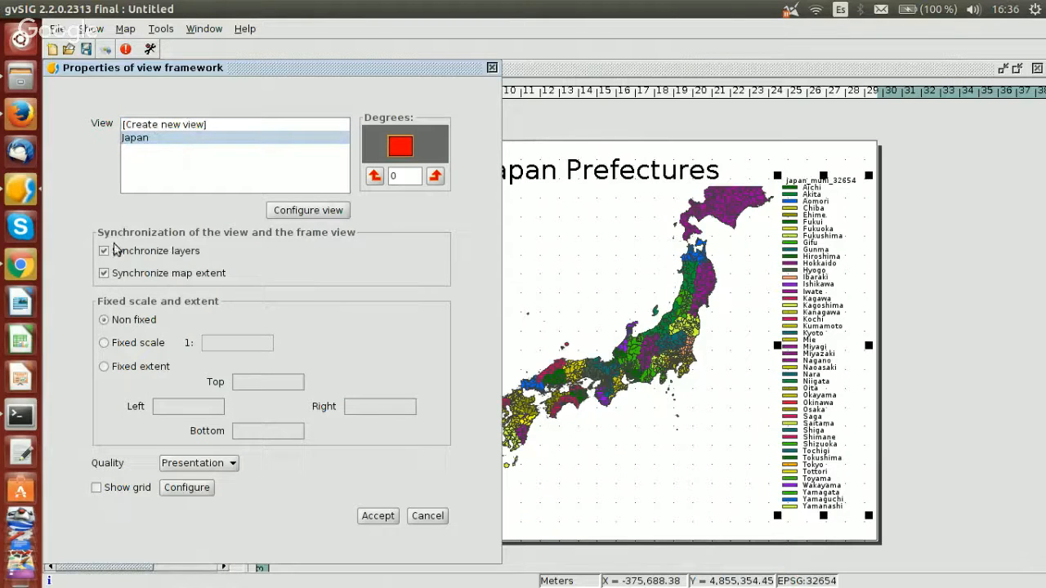
pyautogui.click(136, 255)
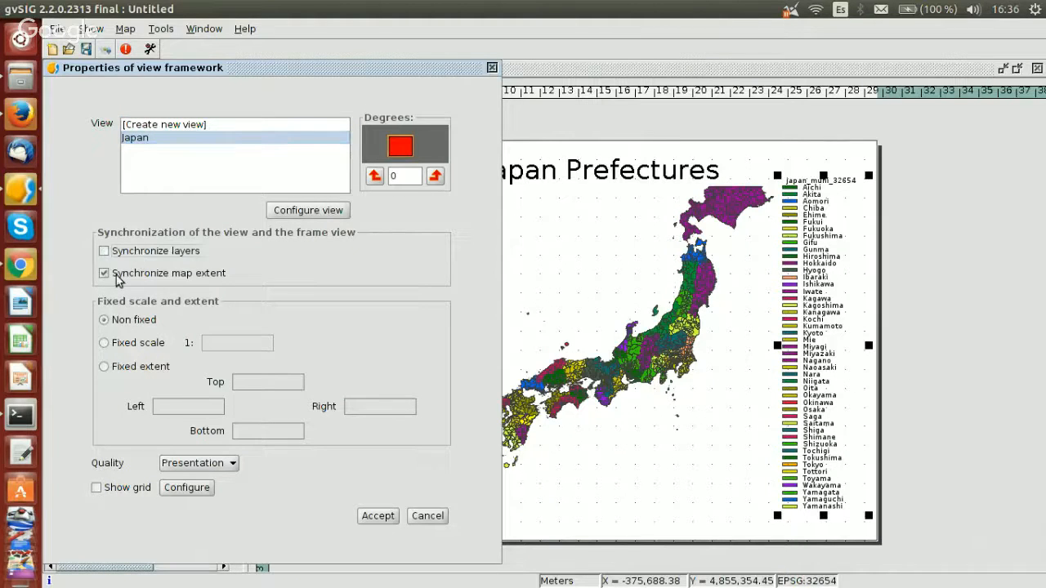
pyautogui.click(137, 276)
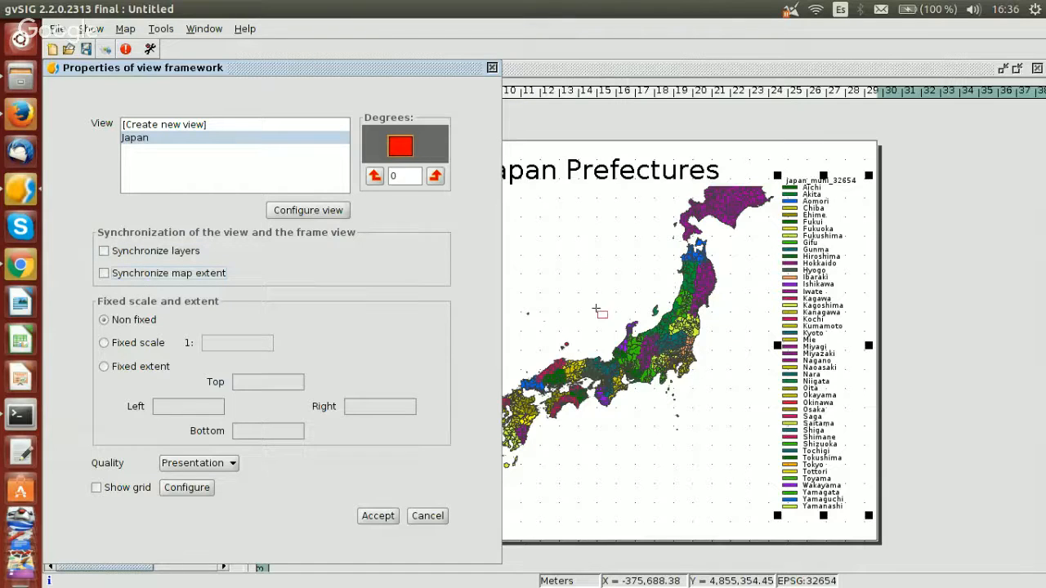
pyautogui.click(378, 516)
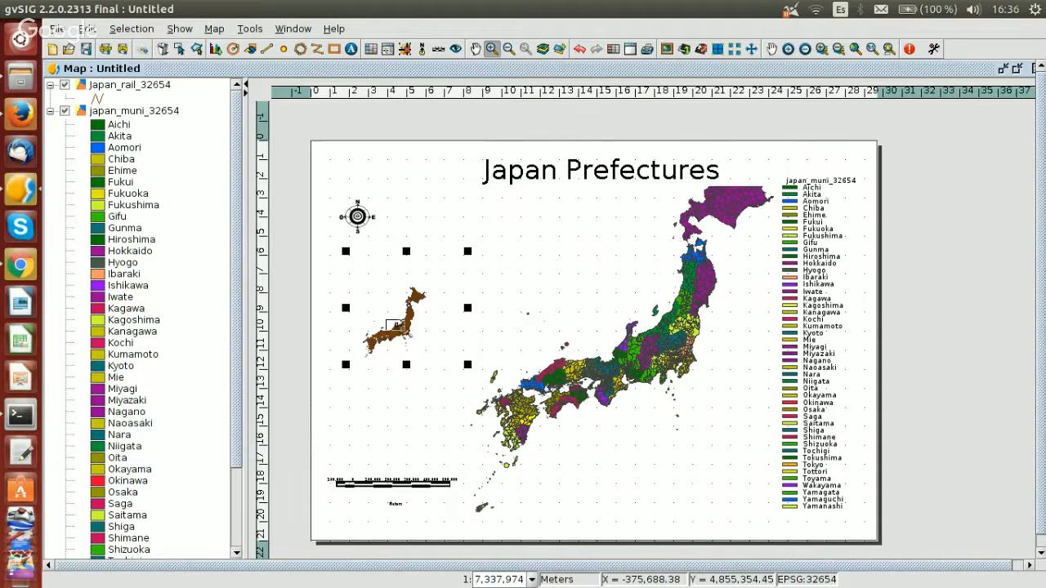
# Zoom the small inset frame in to the purple peninsula of Ishikawa prefecture.
pyautogui.moveTo(403, 331); pyautogui.dragTo(408, 334)
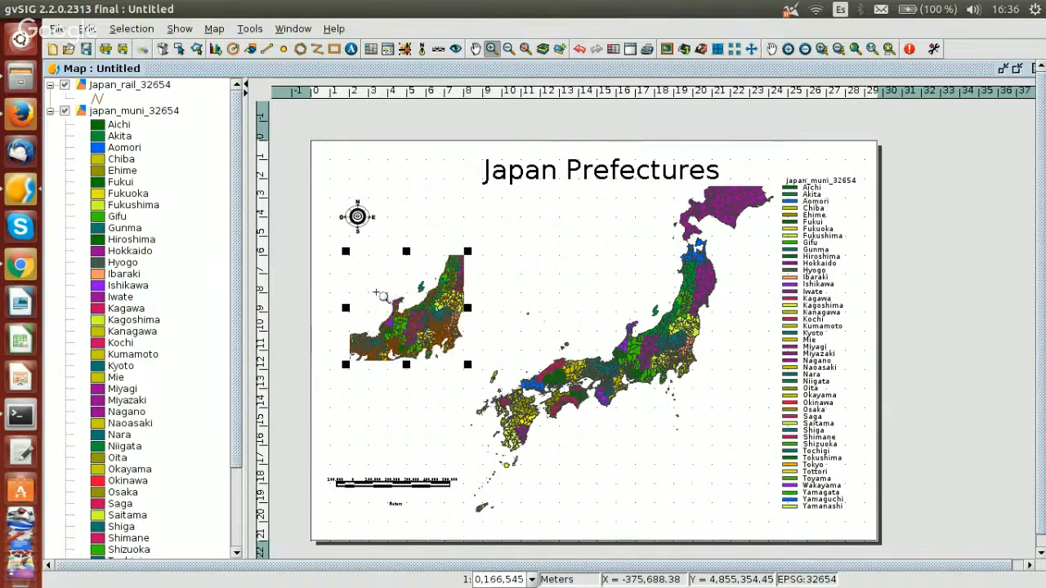
pyautogui.moveTo(381, 295); pyautogui.dragTo(417, 321)
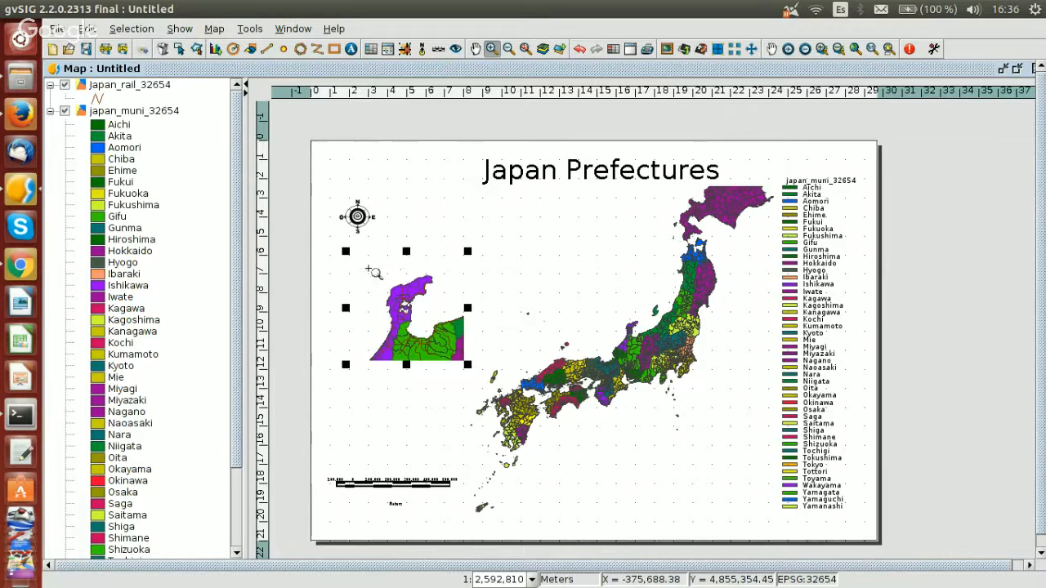
pyautogui.moveTo(367, 269); pyautogui.dragTo(427, 329)
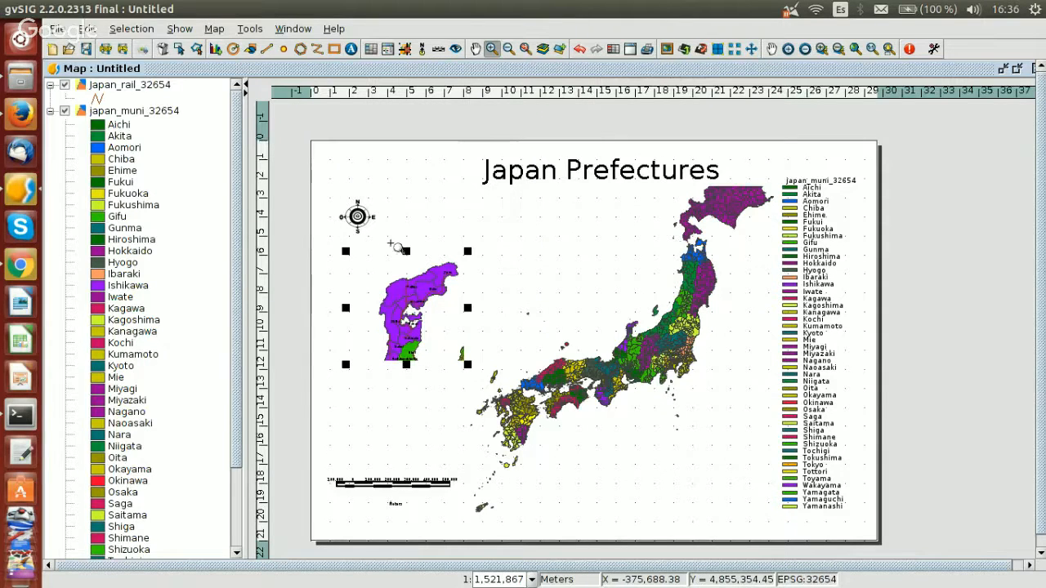
# Place a graphic line around the selected inset frame with an equal displacement of 0 cm on all sides.
pyautogui.click(666, 51)
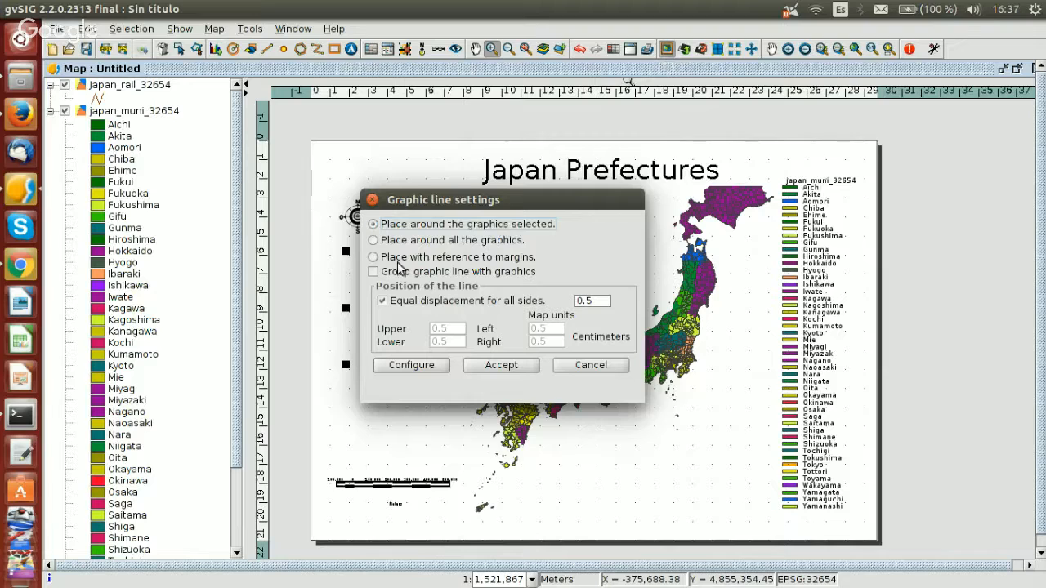
pyautogui.click(590, 301)
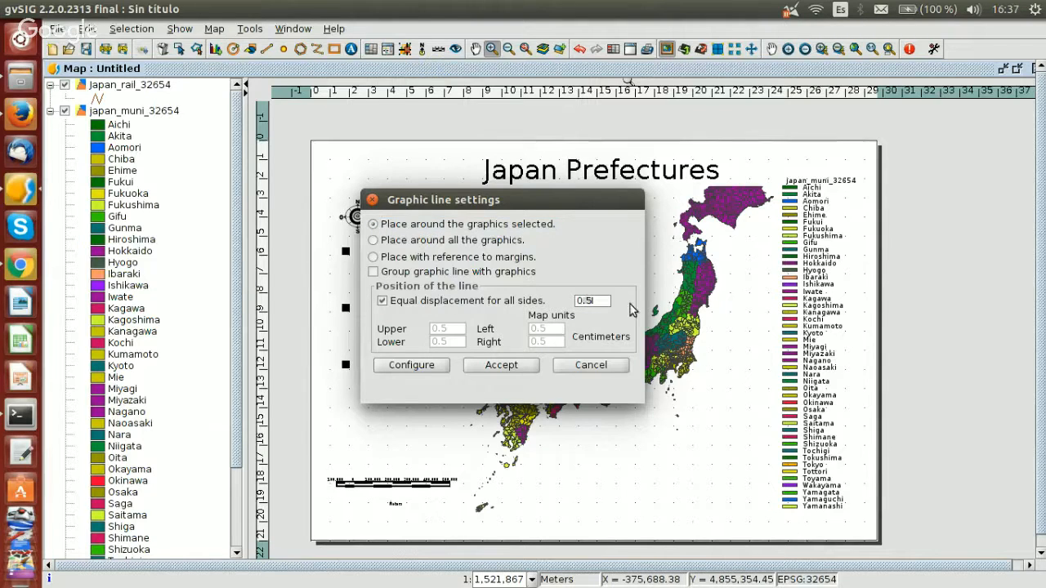
pyautogui.press('BackSpace')
pyautogui.press('BackSpace')
pyautogui.click(500, 368)
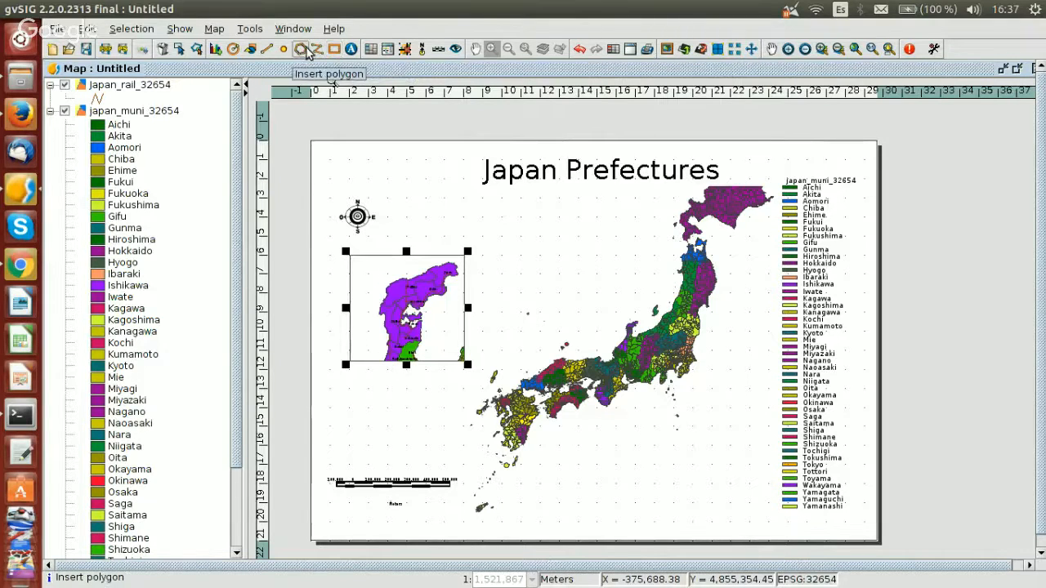
# Draw a rectangle about 1.5 by 1.2 cm around Ishikawa's peninsula on the main map and connect it to the inset frame with a straight line.
pyautogui.click(333, 51)
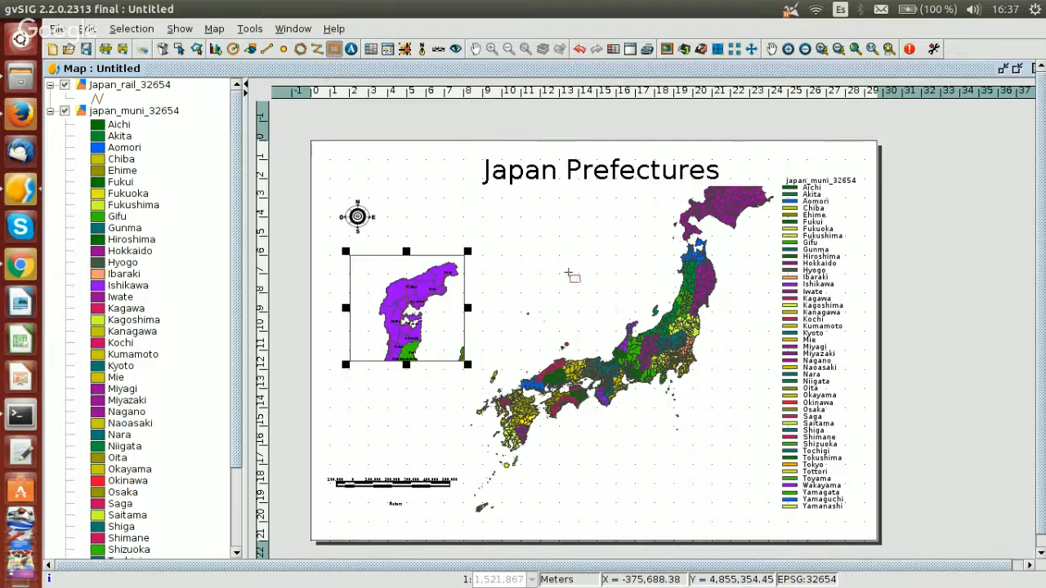
pyautogui.moveTo(616, 312); pyautogui.dragTo(645, 335)
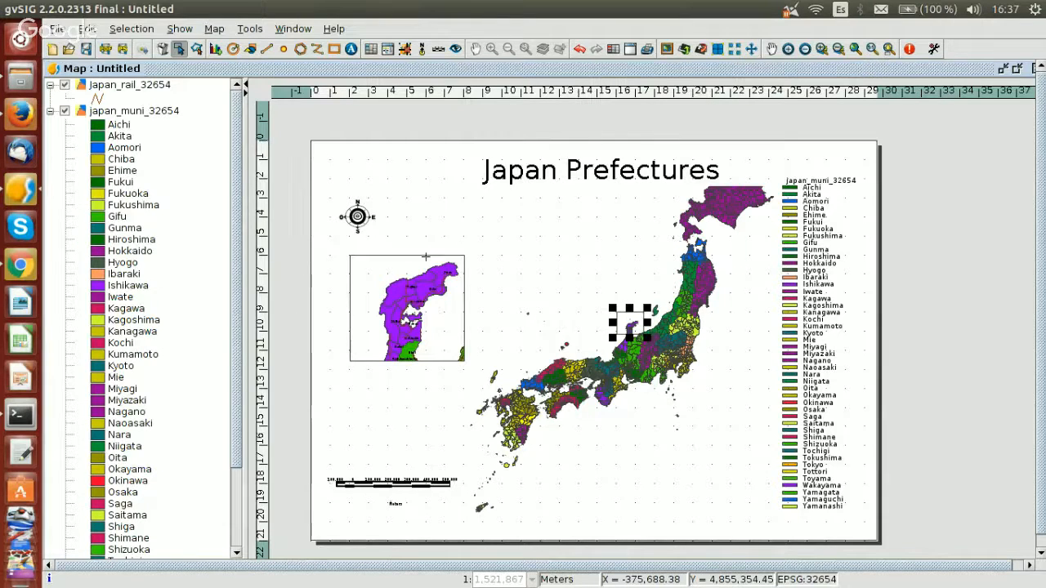
pyautogui.click(267, 49)
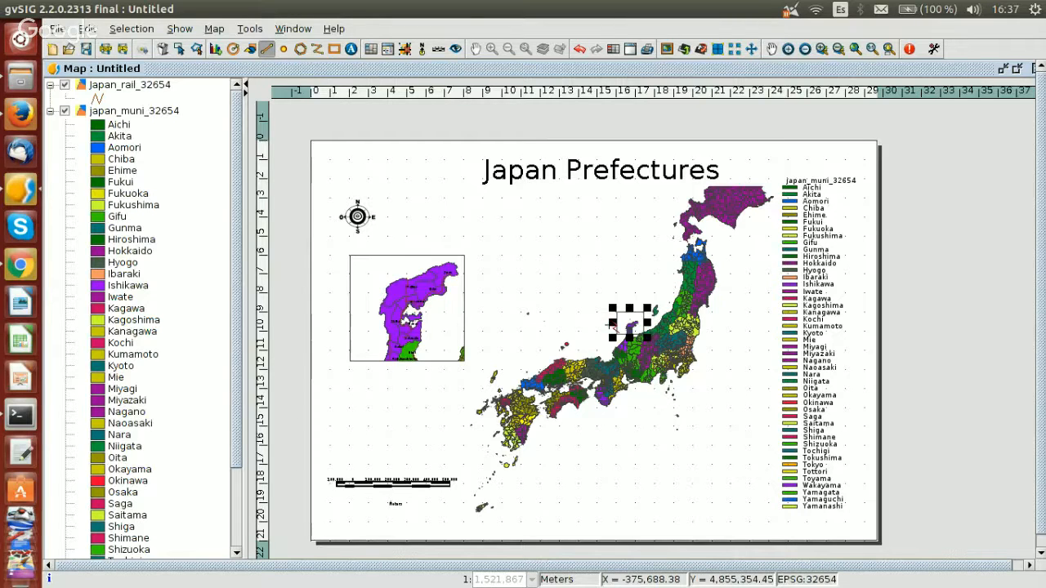
pyautogui.click(611, 327)
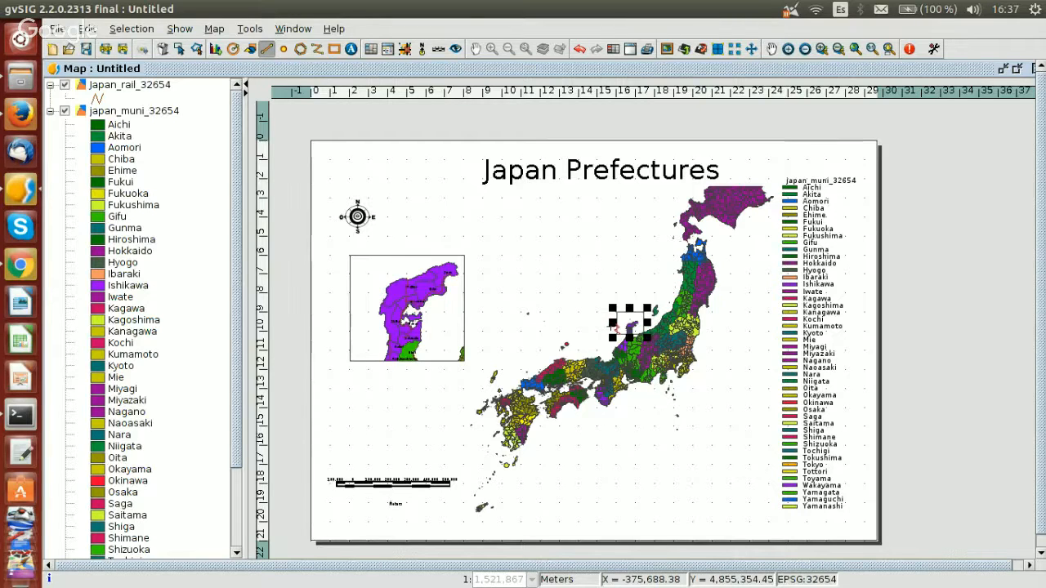
pyautogui.doubleClick(471, 297)
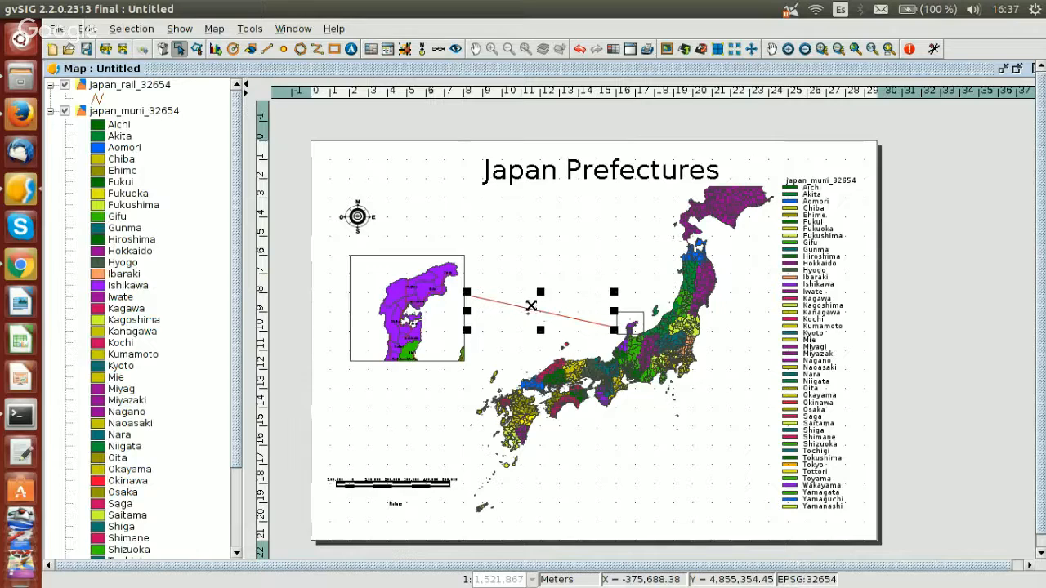
# Add an arrow decorator with a single position to the straight line connecting Ishikawa's rectangle to the inset frame.
pyautogui.rightClick(531, 305)
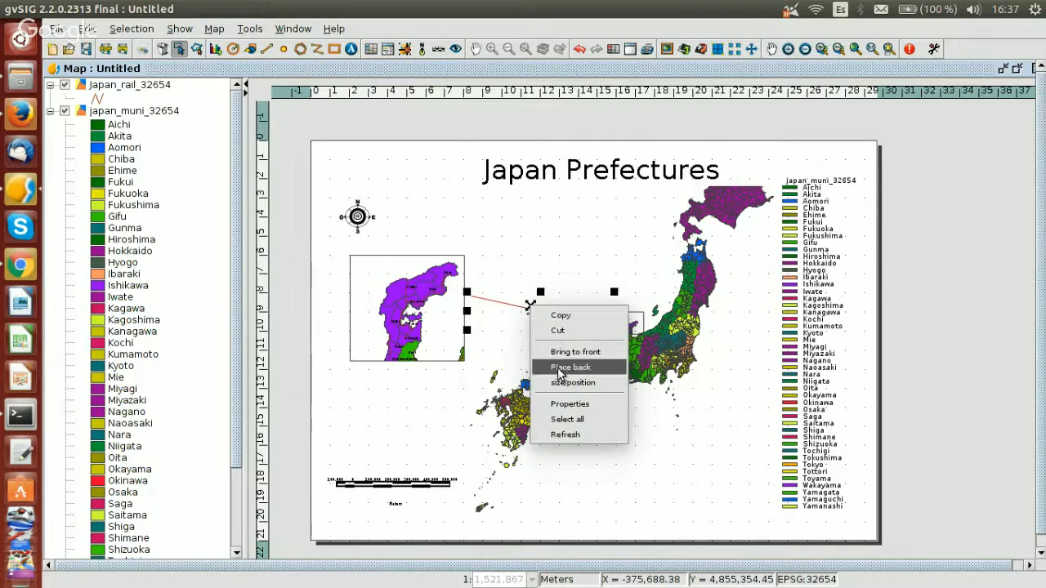
pyautogui.click(569, 407)
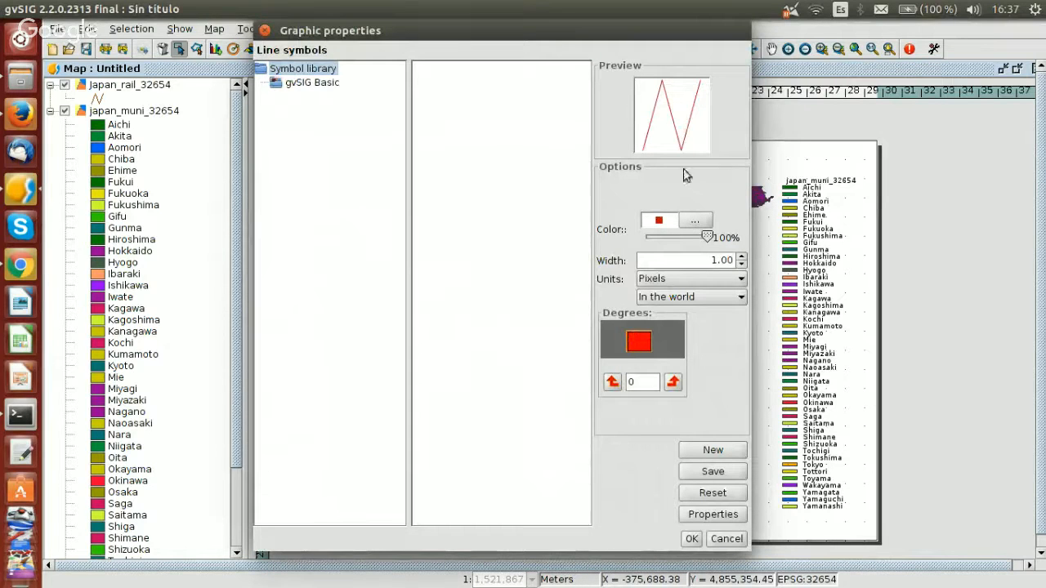
pyautogui.click(695, 513)
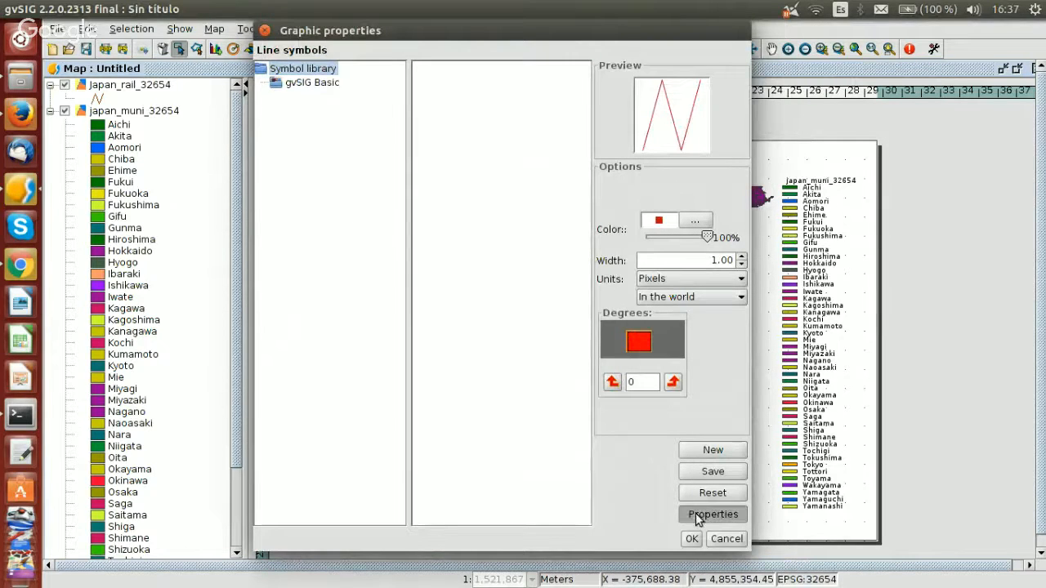
pyautogui.click(504, 176)
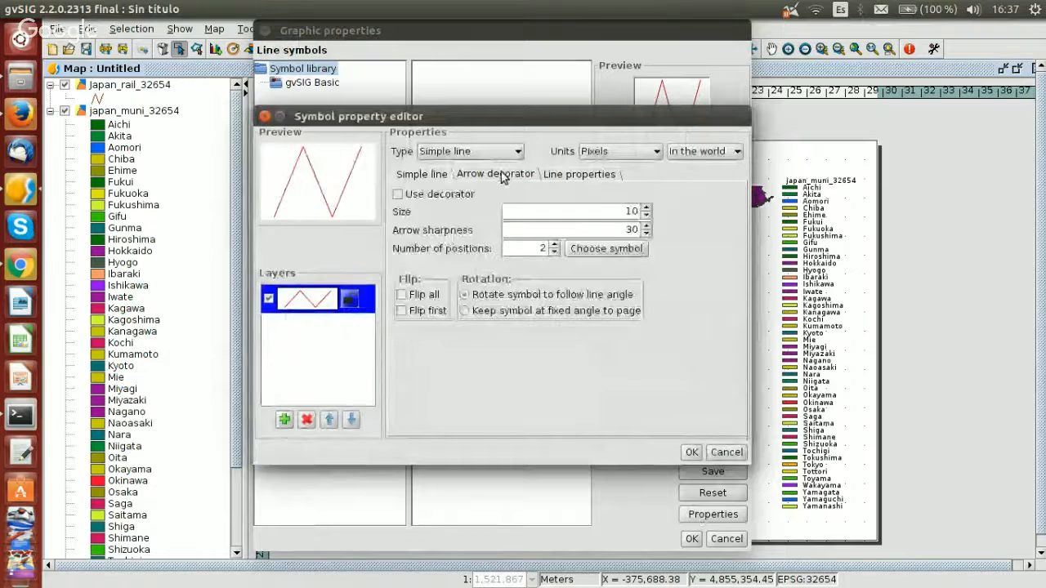
pyautogui.click(412, 195)
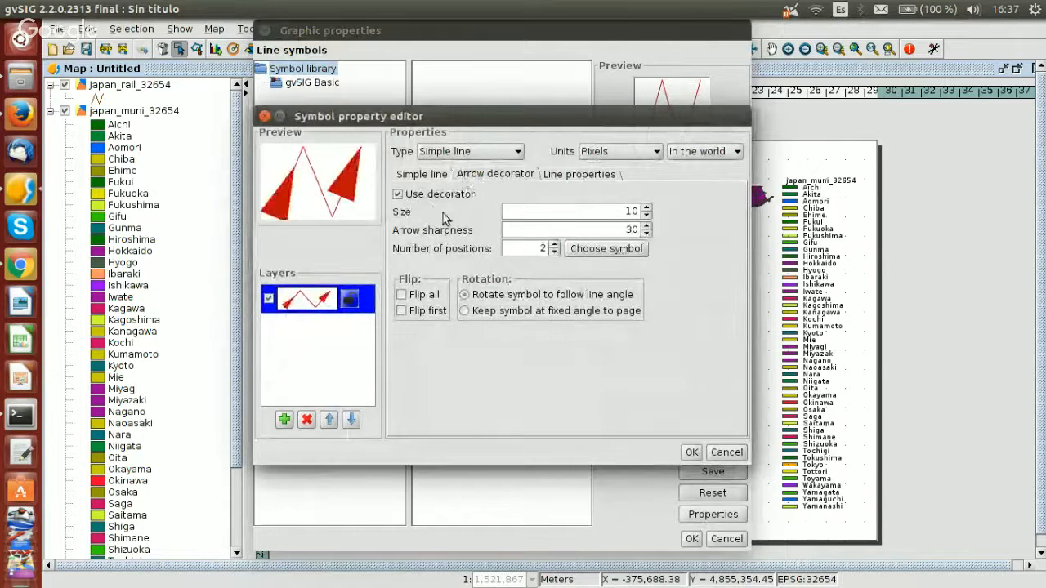
pyautogui.click(555, 253)
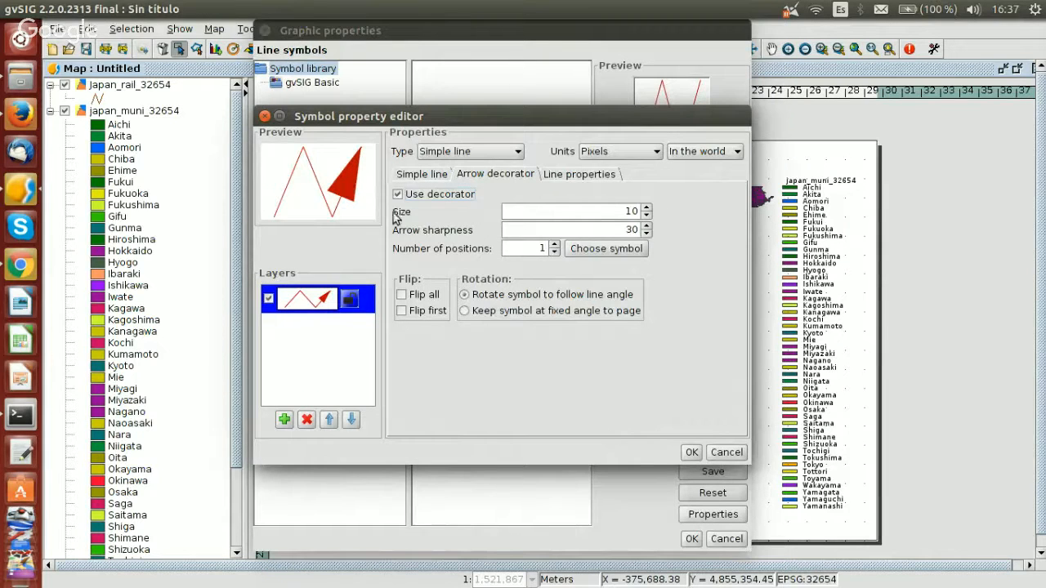
pyautogui.click(691, 451)
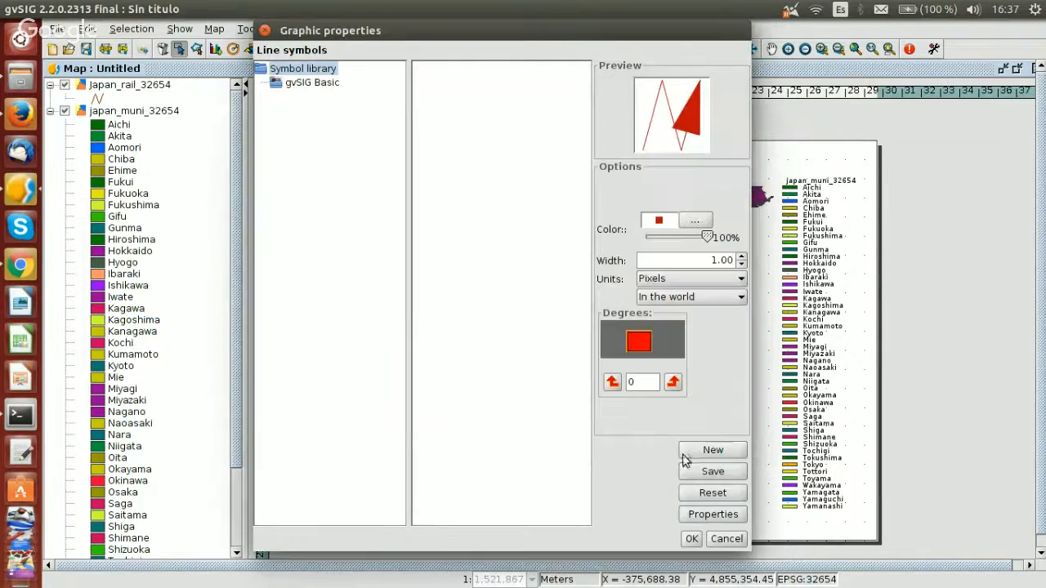
pyautogui.click(691, 538)
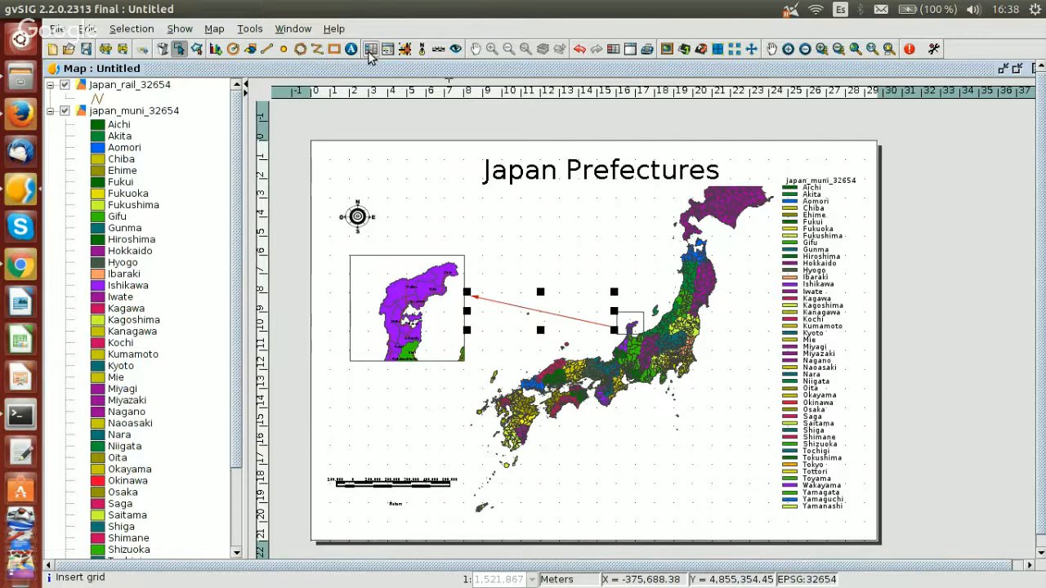
# Insert the image hiroshima-725801_960_720.jpg from Summer-Webinar-gvSIG-1-2016 in a frame about 6.4 by 3.7 cm southeast of the main map, between it and the legend.
pyautogui.click(250, 49)
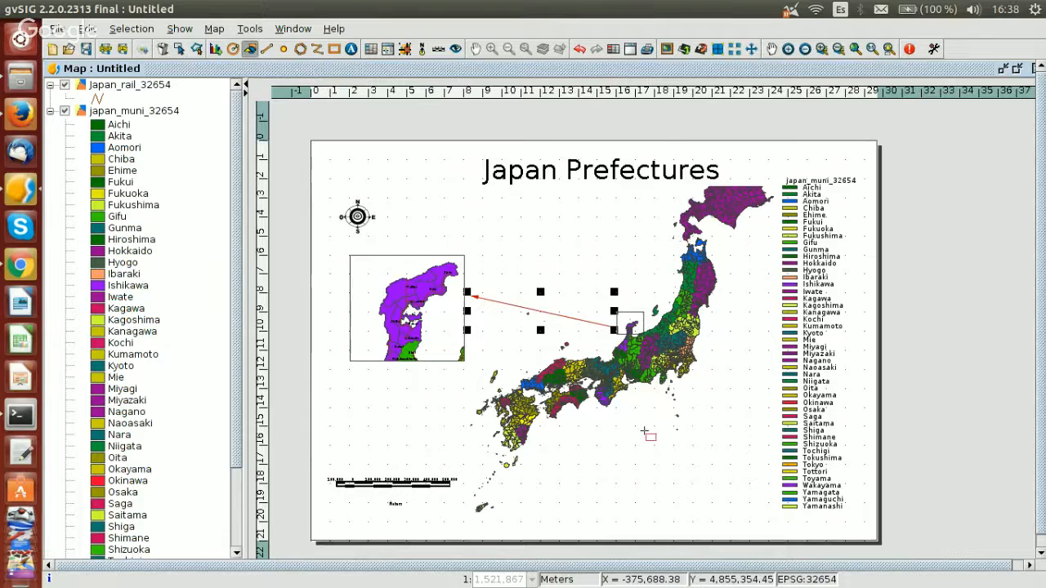
pyautogui.moveTo(636, 433); pyautogui.dragTo(759, 504)
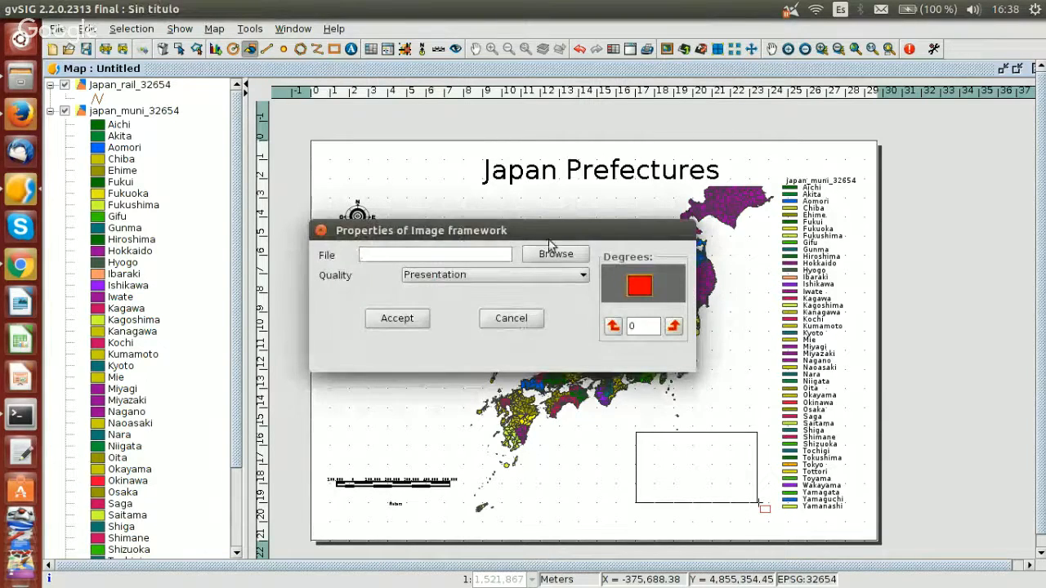
pyautogui.click(554, 253)
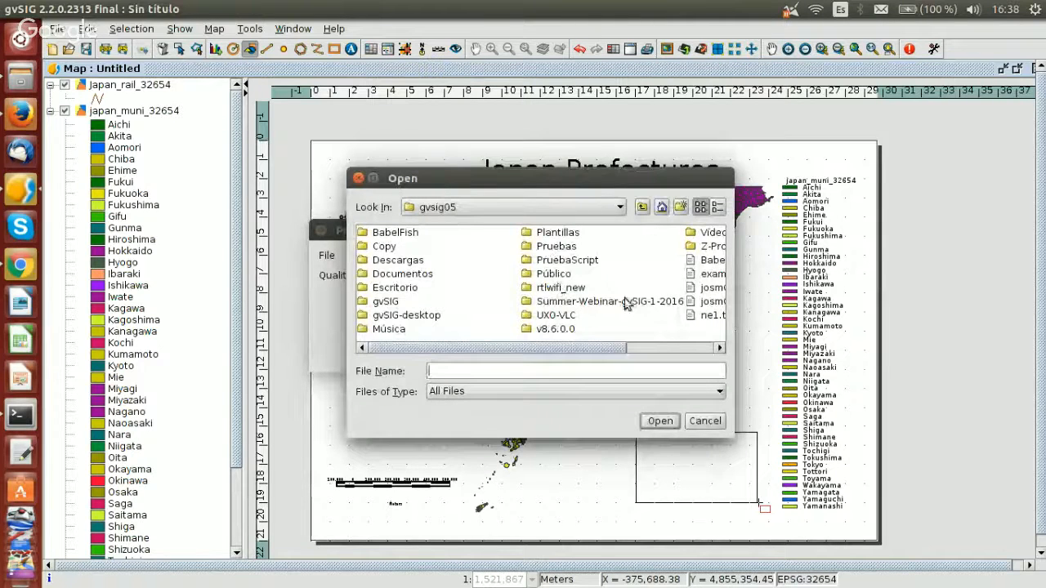
pyautogui.doubleClick(625, 301)
pyautogui.click(448, 234)
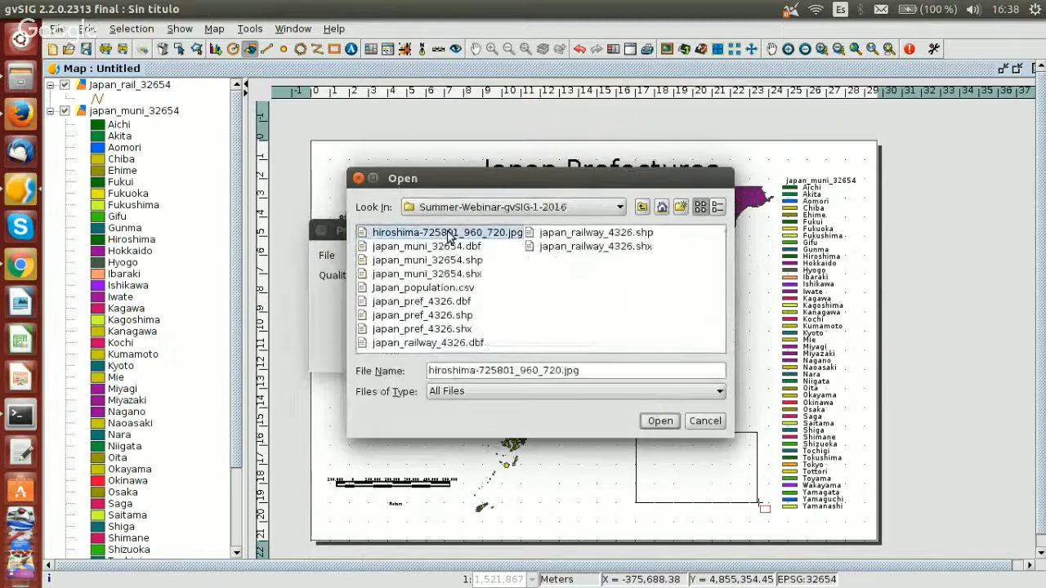
pyautogui.click(657, 422)
pyautogui.click(398, 320)
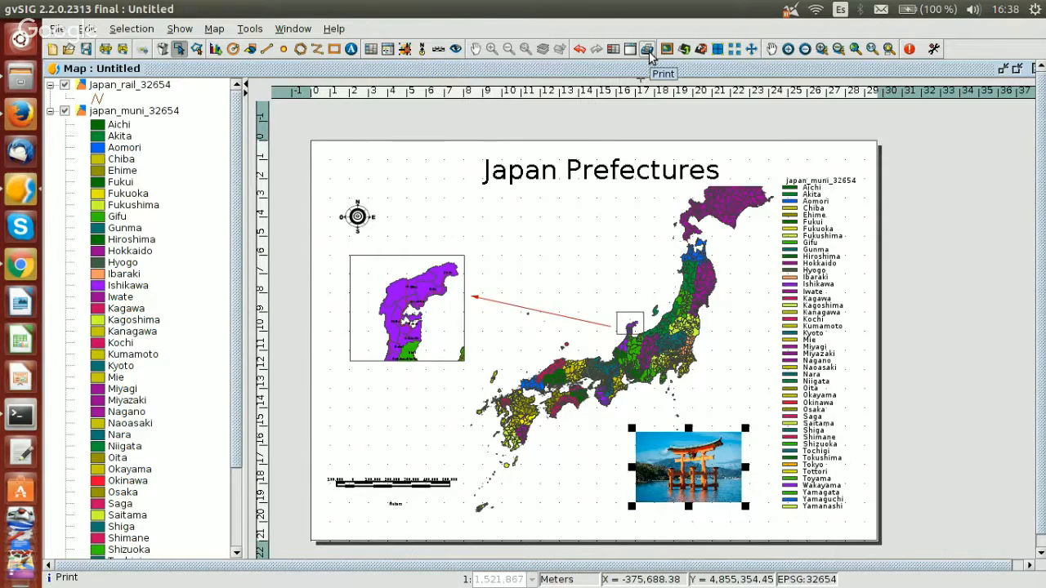
# Export the map layout to PDF as map1 in the Summer-Webinar-gvSIG-1-2016 folder.
pyautogui.click(106, 50)
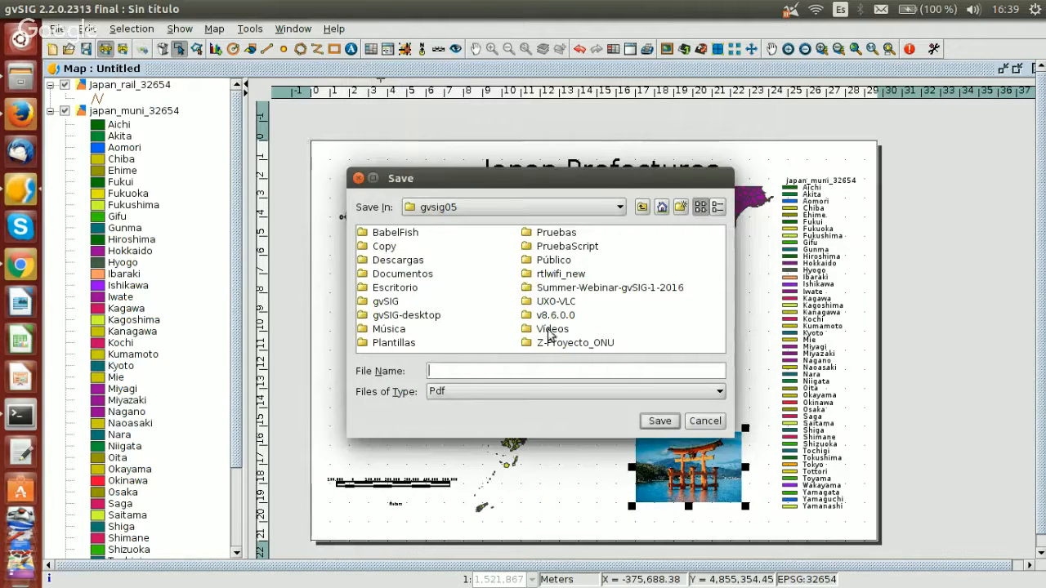
pyautogui.doubleClick(567, 291)
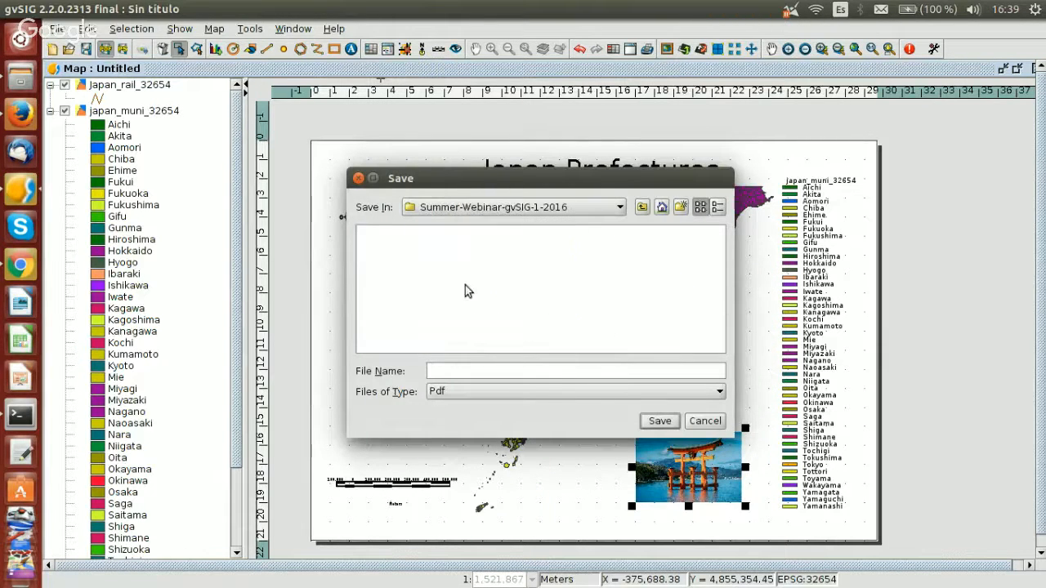
pyautogui.click(476, 369)
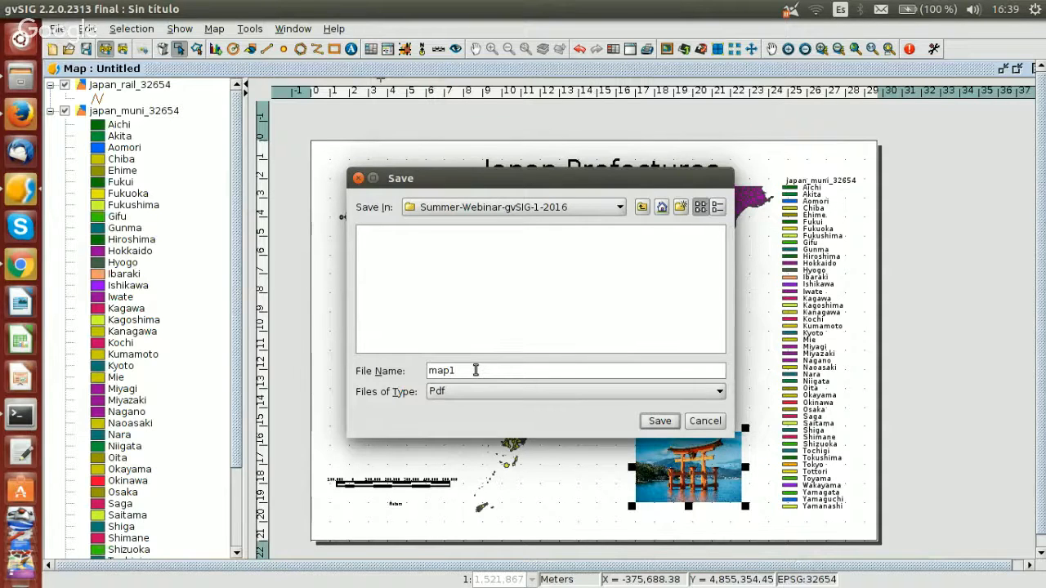
pyautogui.write('map1')
pyautogui.press('Return')
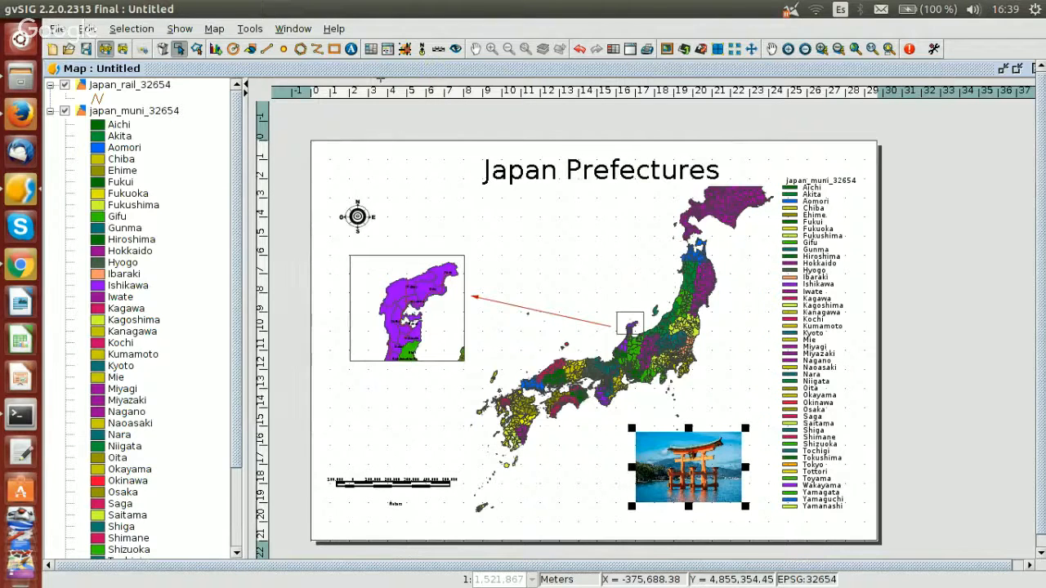
# Switch to the file manager and open map1.pdf from the Summer-Webinar-gvSIG-1-2016 folder in the home directory.
pyautogui.click(19, 76)
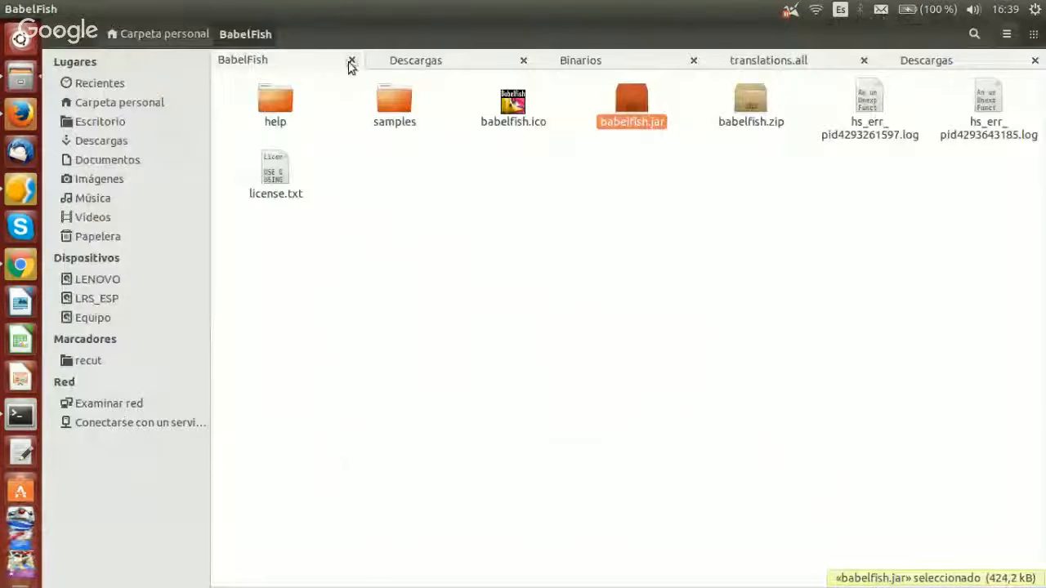
pyautogui.click(185, 37)
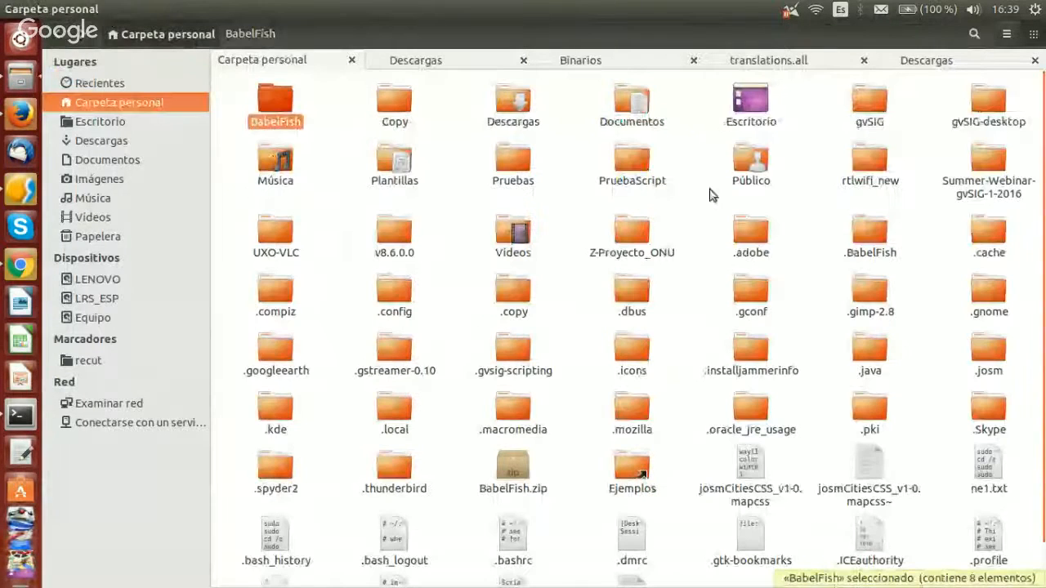
pyautogui.doubleClick(979, 165)
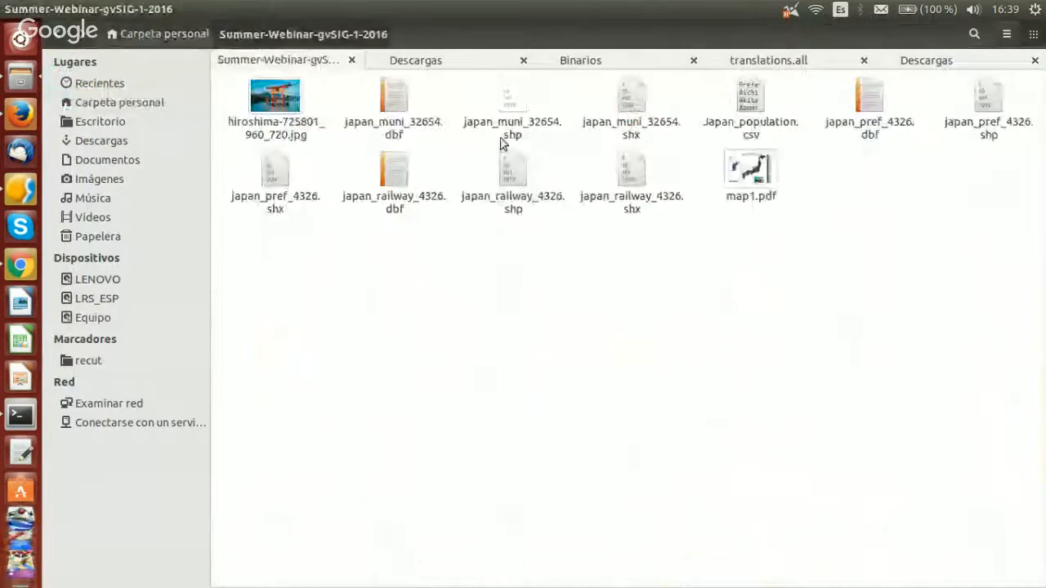
pyautogui.doubleClick(753, 173)
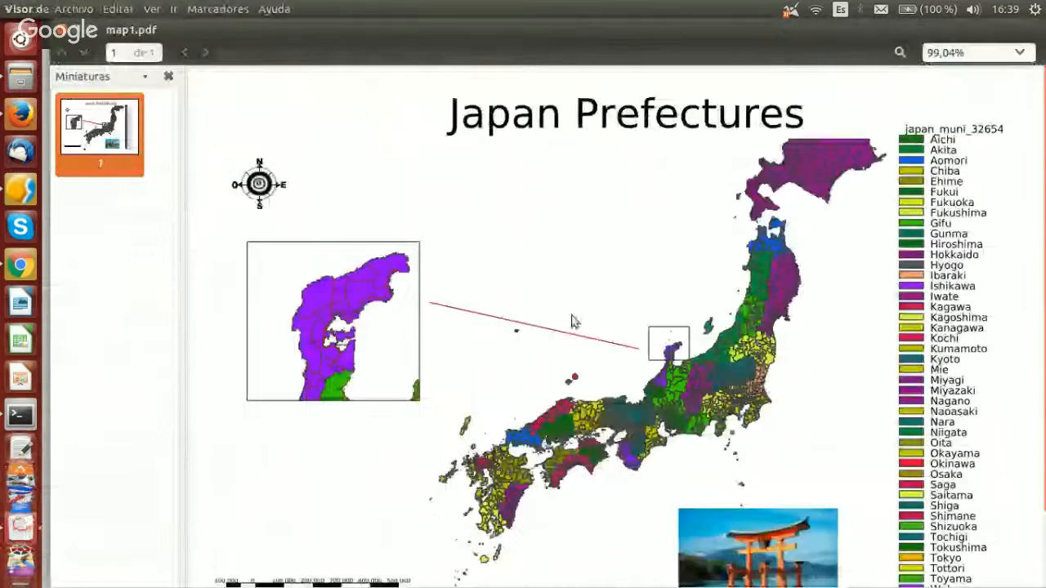
# Examine the exported PDF up close, checking the connecting line, the inset's labels and the overall page composition.
pyautogui.keyDown('ctrl'); pyautogui.scroll(3, 523, 355); pyautogui.keyUp('ctrl')
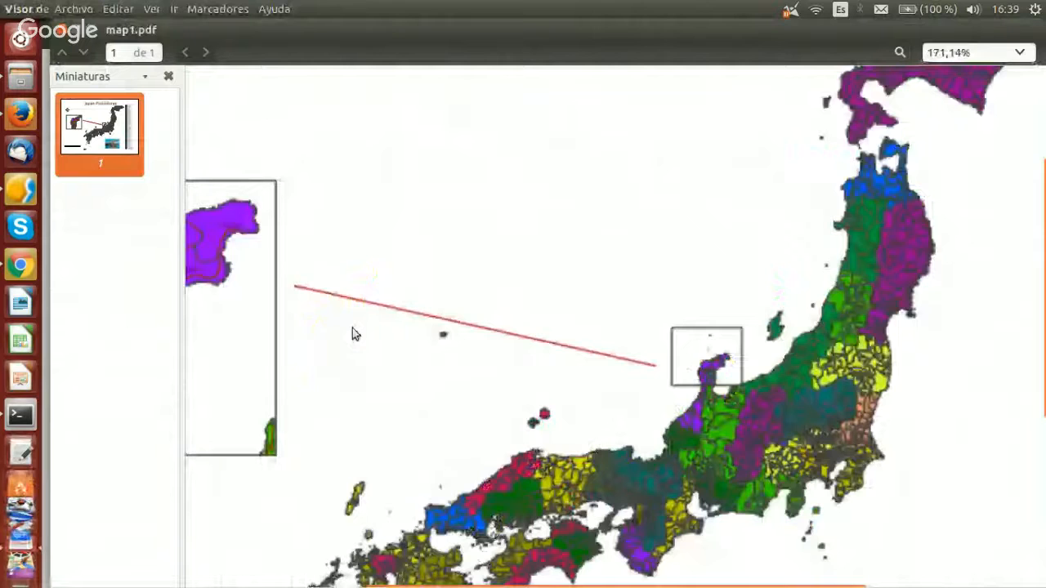
pyautogui.keyDown('ctrl'); pyautogui.scroll(2, 352, 333); pyautogui.keyUp('ctrl')
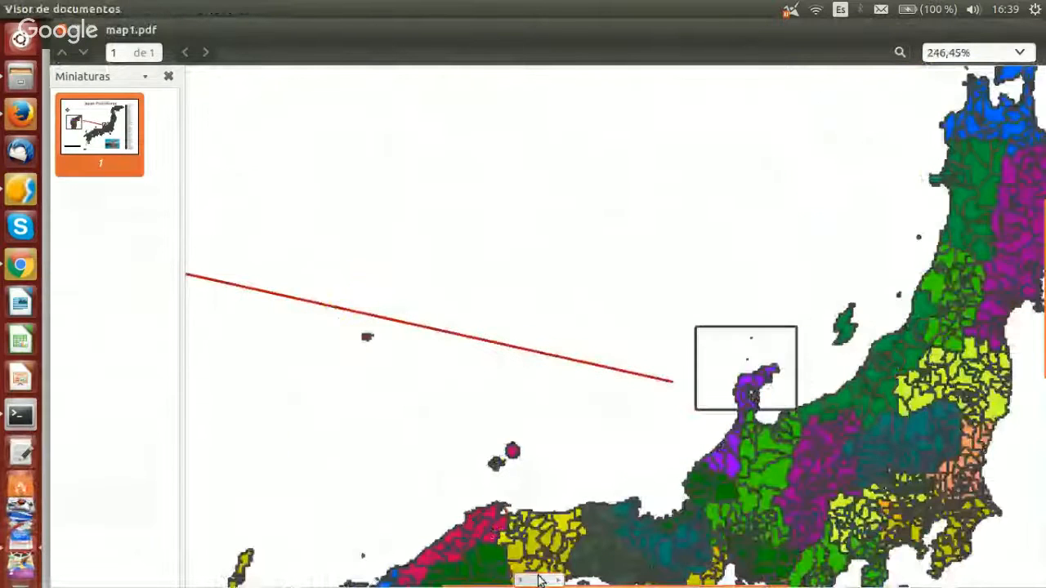
pyautogui.moveTo(539, 580); pyautogui.dragTo(365, 294)
pyautogui.scroll(-6, 380, 327)
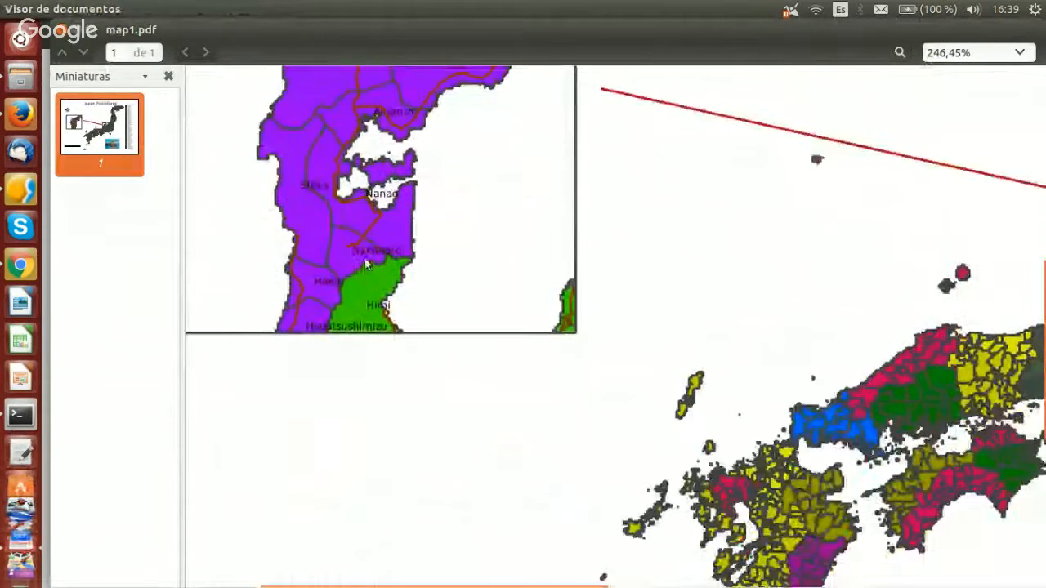
pyautogui.keyDown('ctrl'); pyautogui.scroll(-1, 383, 379); pyautogui.keyUp('ctrl')
pyautogui.keyDown('ctrl'); pyautogui.scroll(-3, 381, 376); pyautogui.keyUp('ctrl')
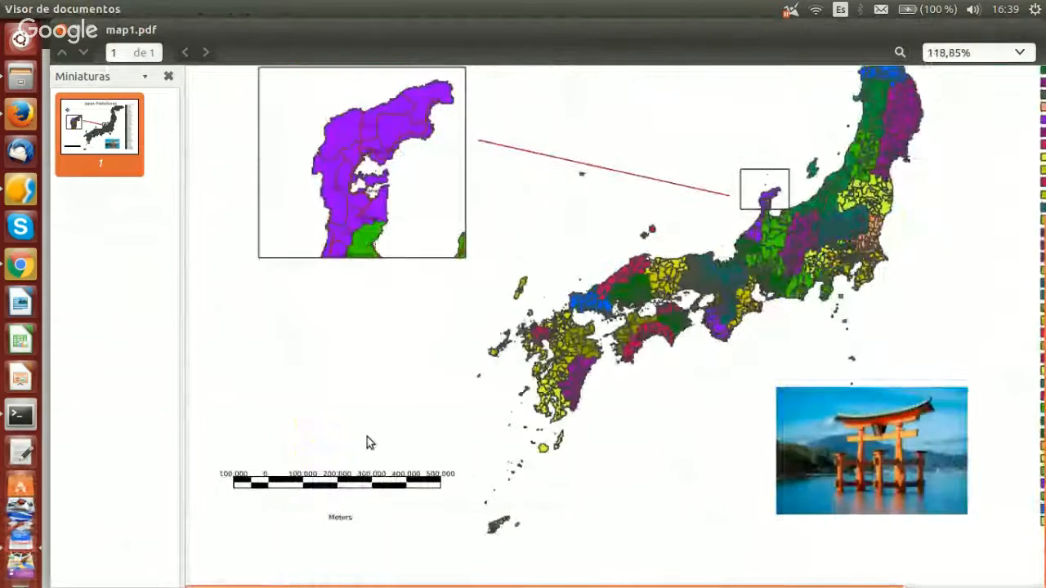
pyautogui.keyDown('ctrl'); pyautogui.scroll(-2, 391, 470); pyautogui.keyUp('ctrl')
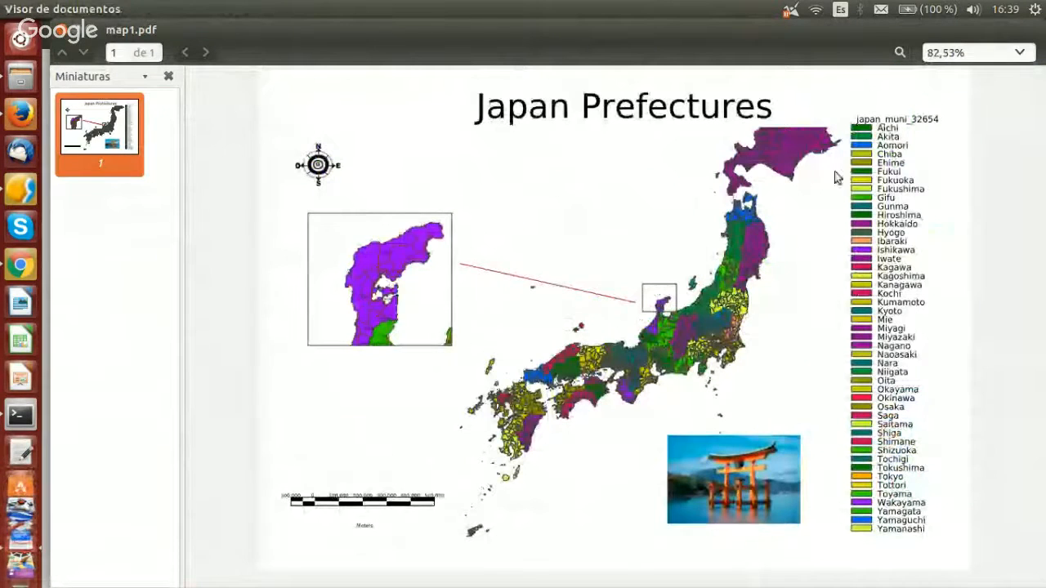
# Return to the gvSIG map layout and switch to the Hangouts webinar page in Firefox.
pyautogui.click(20, 189)
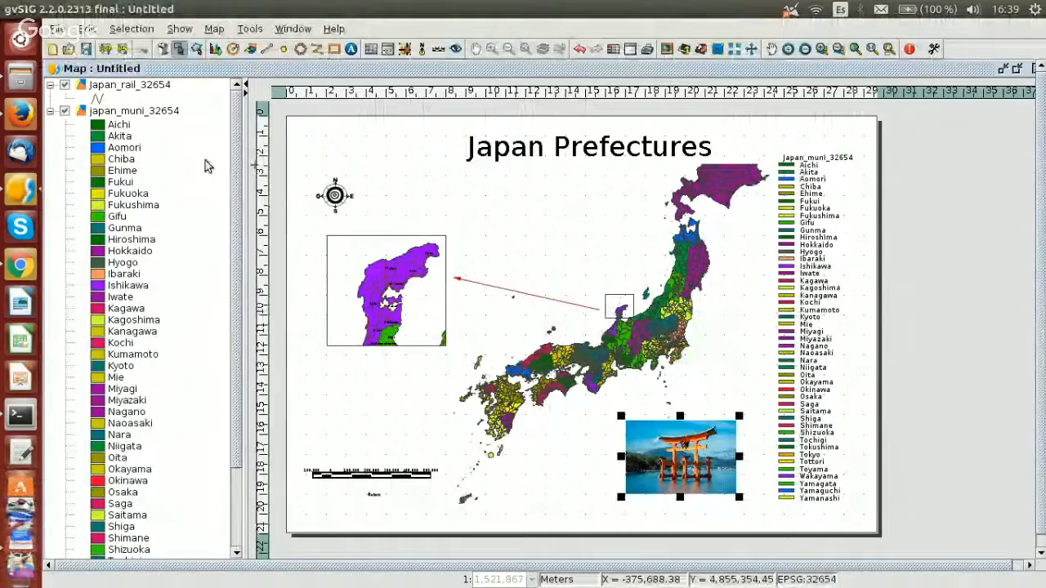
pyautogui.click(22, 116)
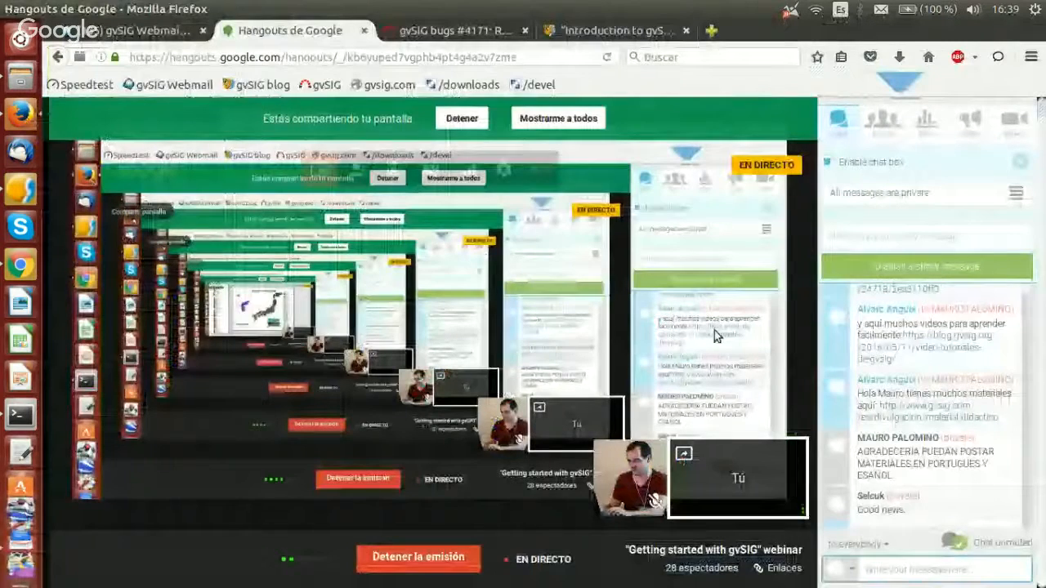